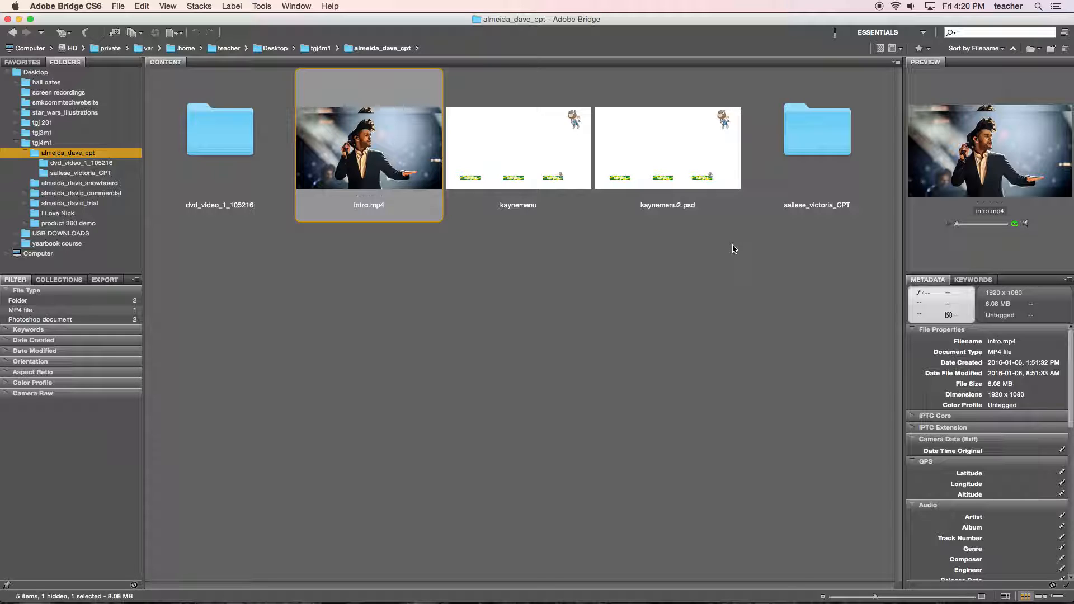
Open the student's CPT folder beside kaynemenu2.psd, show only its MP4 files, and clear that filter.
{"action": "double_click", "coordinate": [804, 151]}
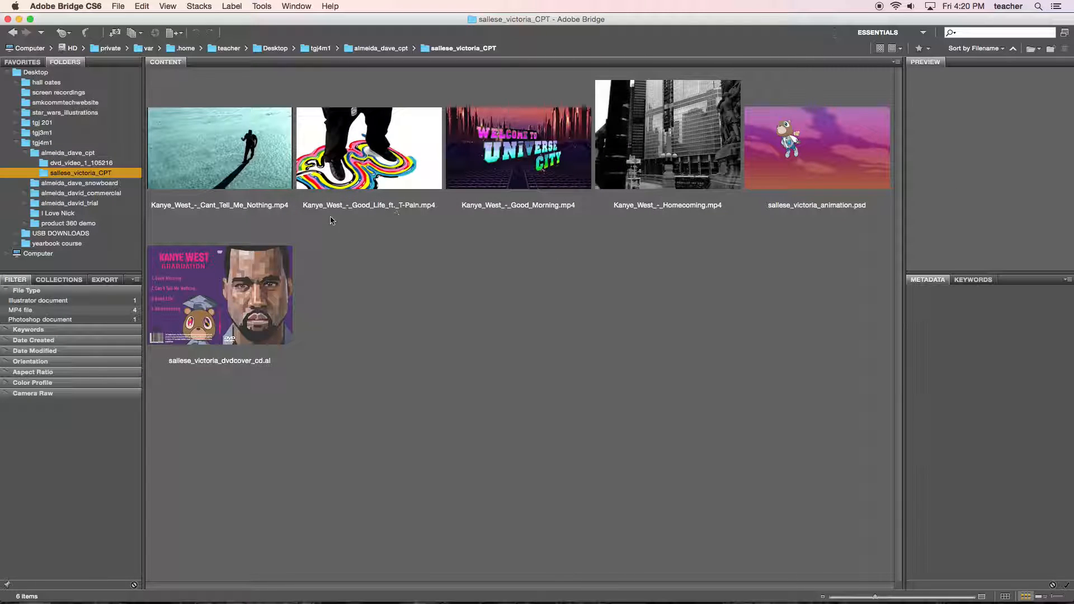
{"action": "left_click", "coordinate": [20, 310]}
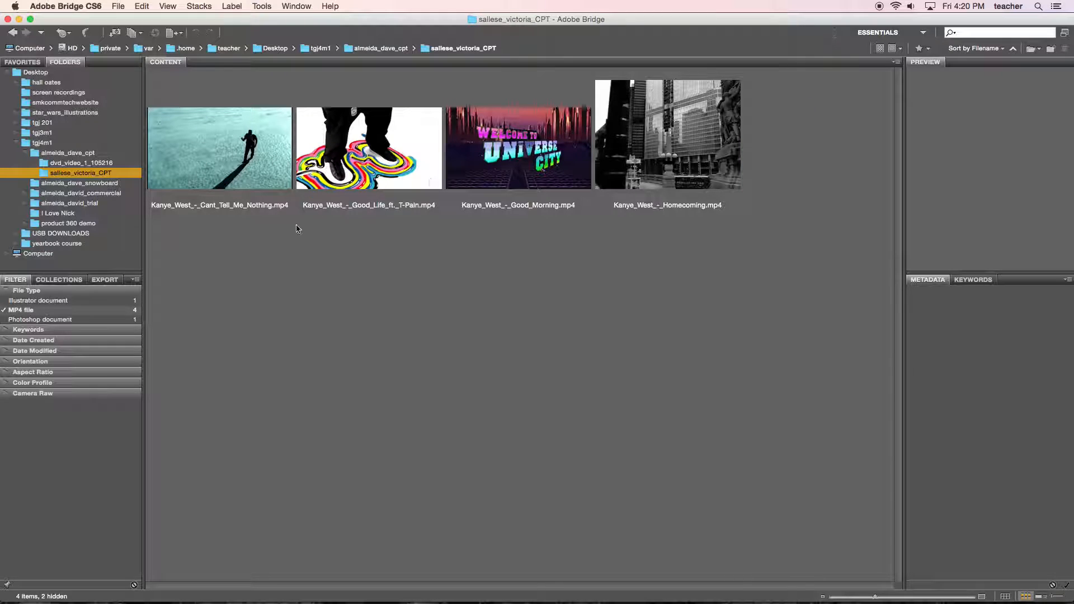
{"action": "left_click", "coordinate": [10, 311]}
Filter the folder to Illustrator documents, preview the second page of the DVD cover file, and clear the filter.
{"action": "left_click", "coordinate": [15, 303]}
{"action": "left_click", "coordinate": [224, 140]}
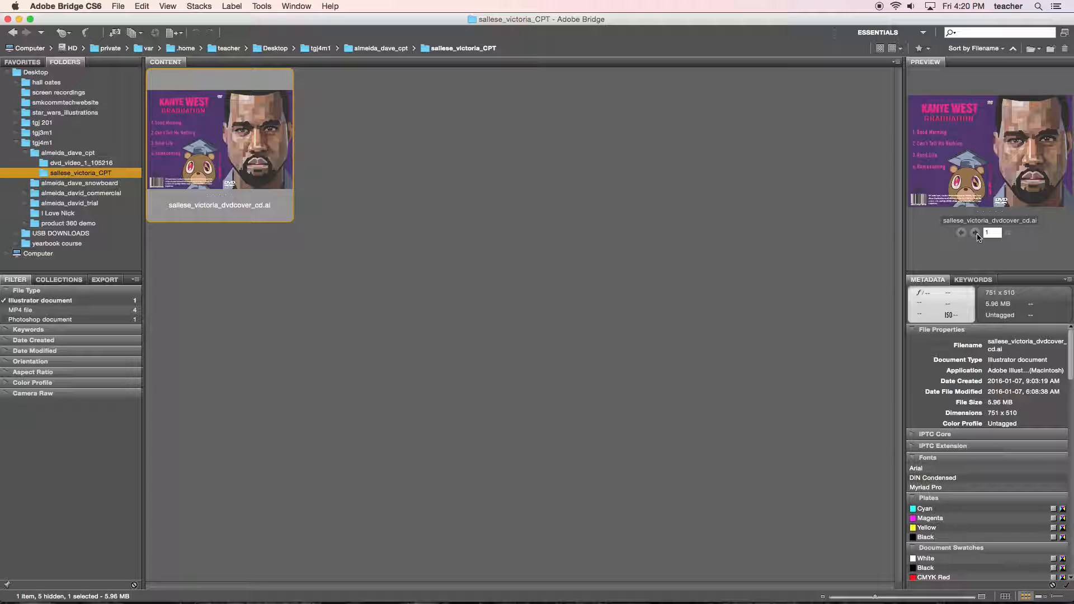
{"action": "left_click", "coordinate": [976, 234]}
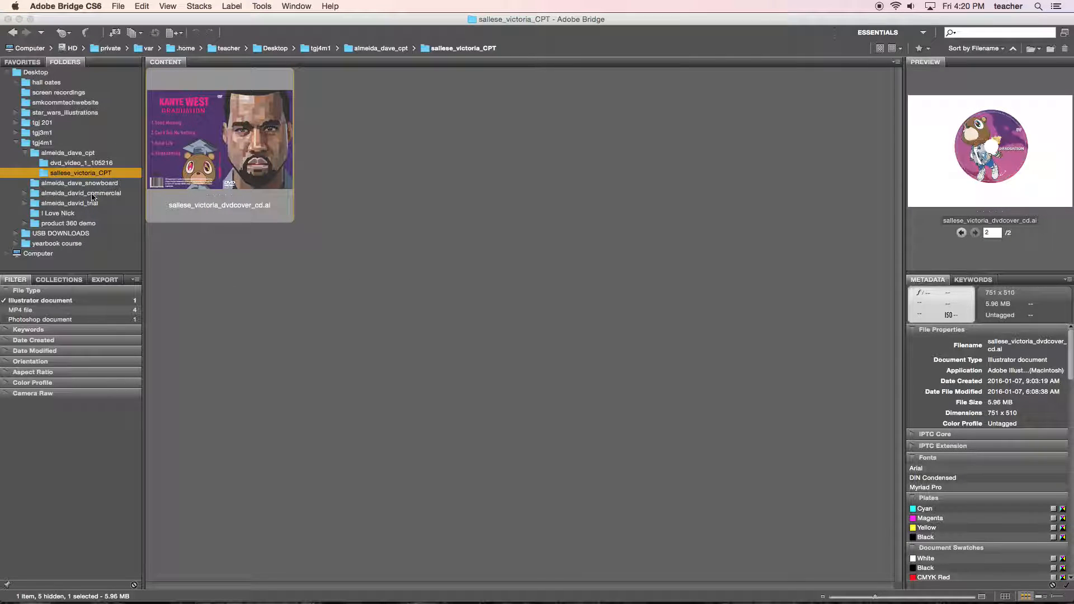
{"action": "left_click", "coordinate": [5, 302]}
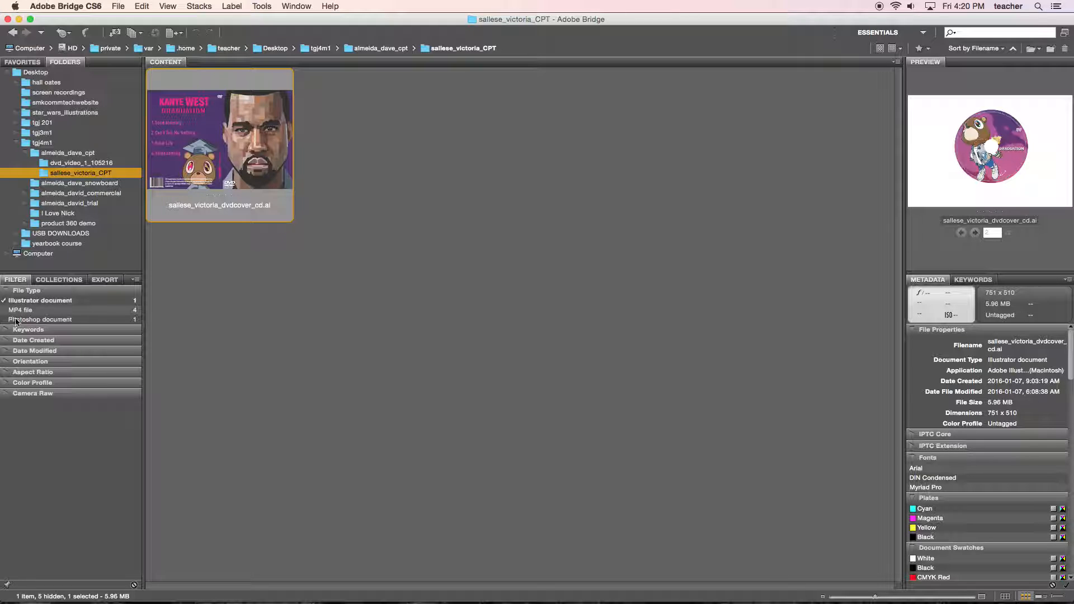
{"action": "left_click", "coordinate": [8, 302]}
Show only the Photoshop documents, clear the filter, and return to the parent CPT folder.
{"action": "left_click", "coordinate": [14, 320]}
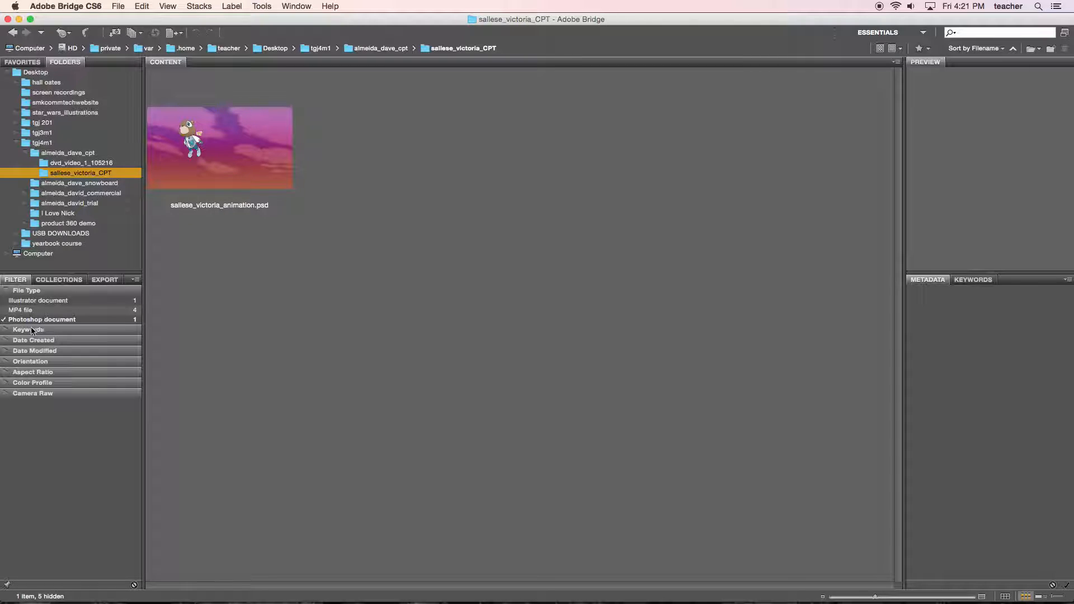
{"action": "left_click", "coordinate": [4, 321]}
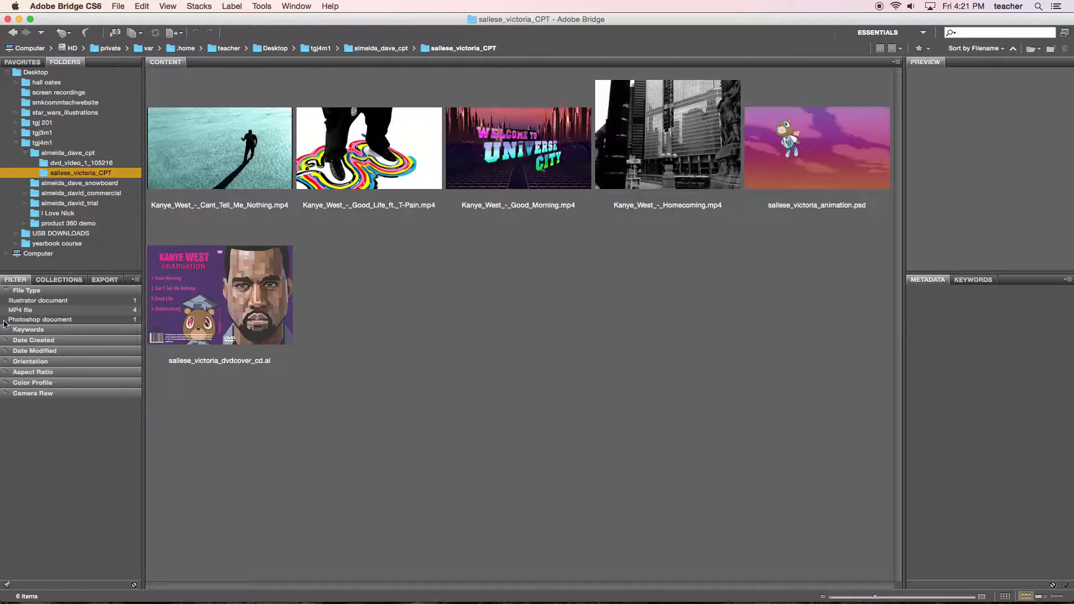
{"action": "left_click", "coordinate": [84, 153]}
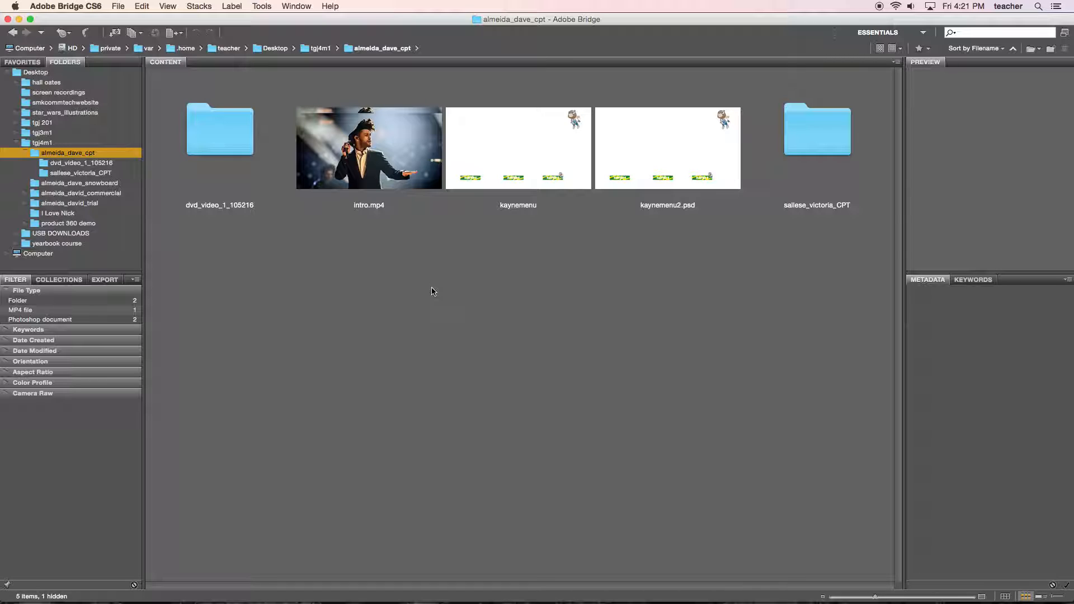
Switch to Chrome and review the assignment requirements on the "6. CPT DVD BLU RAY AUTHORING" page.
{"action": "mouse_move", "coordinate": [500, 602]}
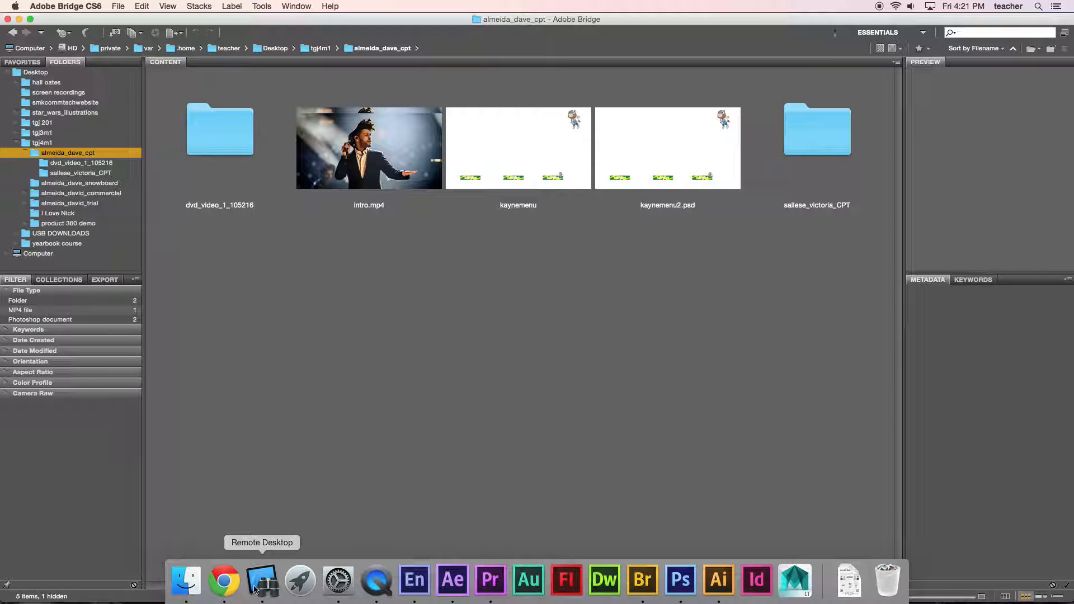
{"action": "left_click", "coordinate": [224, 581]}
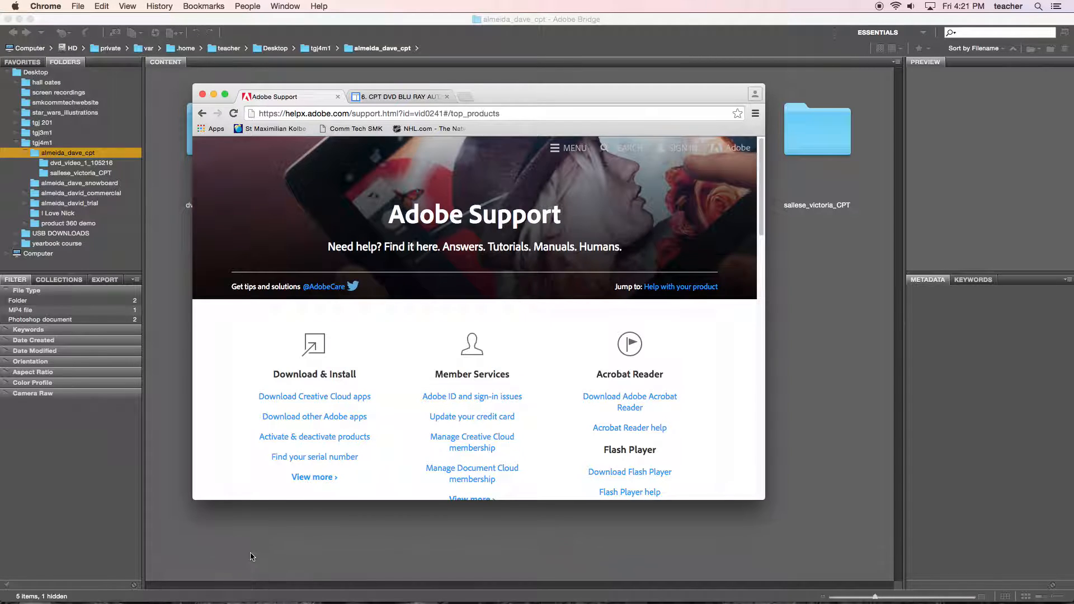
{"action": "left_click", "coordinate": [396, 99]}
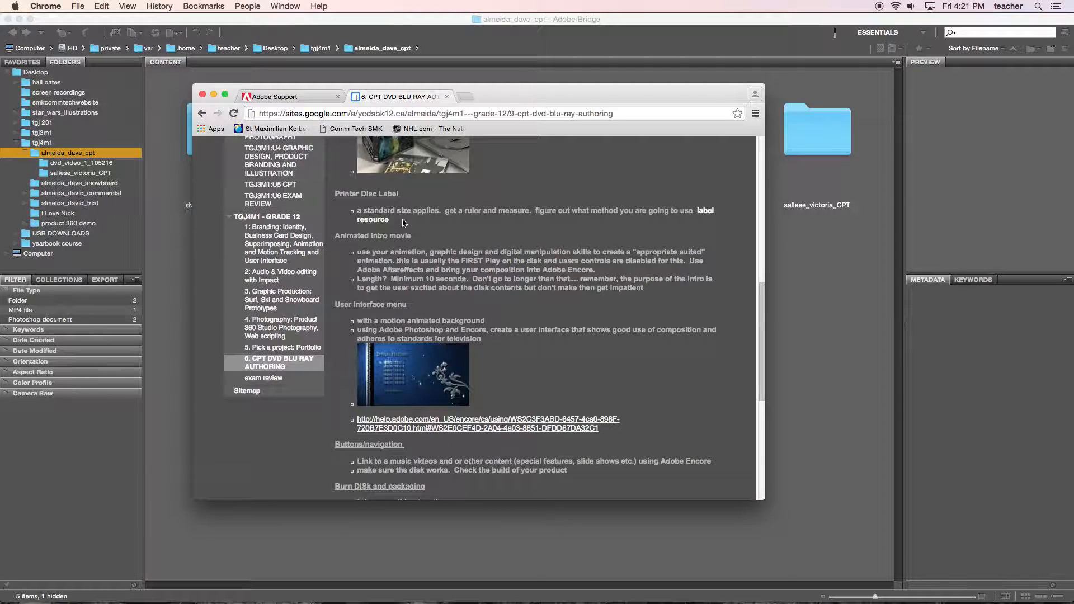
{"action": "scroll", "coordinate": [404, 222], "scroll_direction": "down", "scroll_amount": 3}
{"action": "scroll", "coordinate": [407, 233], "scroll_direction": "up", "scroll_amount": 15}
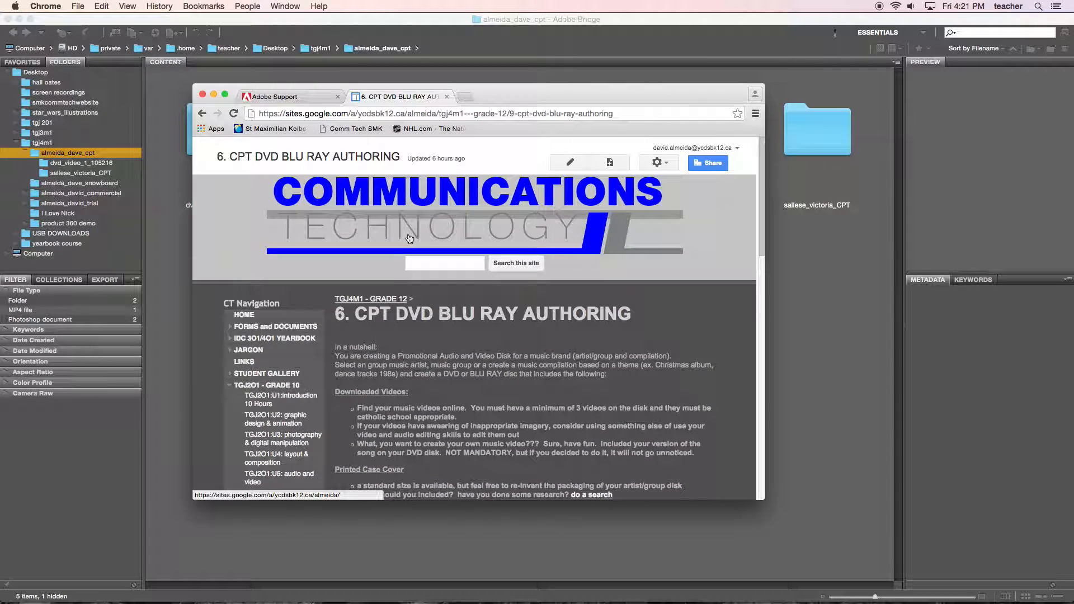
{"action": "scroll", "coordinate": [424, 285], "scroll_direction": "down", "scroll_amount": 5}
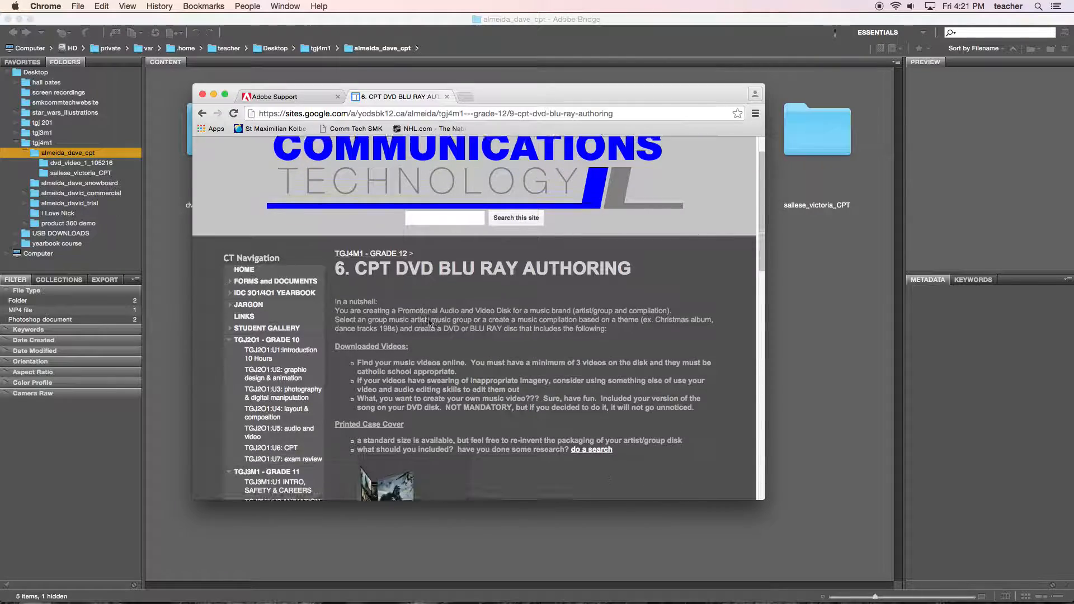
{"action": "scroll", "coordinate": [425, 323], "scroll_direction": "down", "scroll_amount": 10}
{"action": "scroll", "coordinate": [425, 323], "scroll_direction": "up", "scroll_amount": 3}
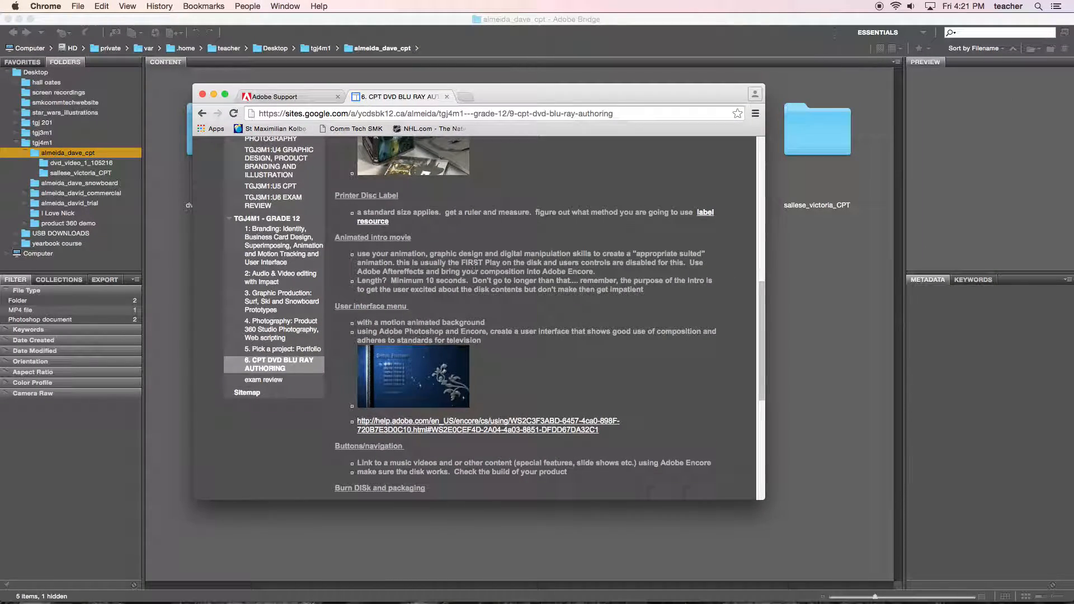
{"action": "scroll", "coordinate": [473, 268], "scroll_direction": "up", "scroll_amount": 3}
{"action": "scroll", "coordinate": [474, 272], "scroll_direction": "down", "scroll_amount": 5}
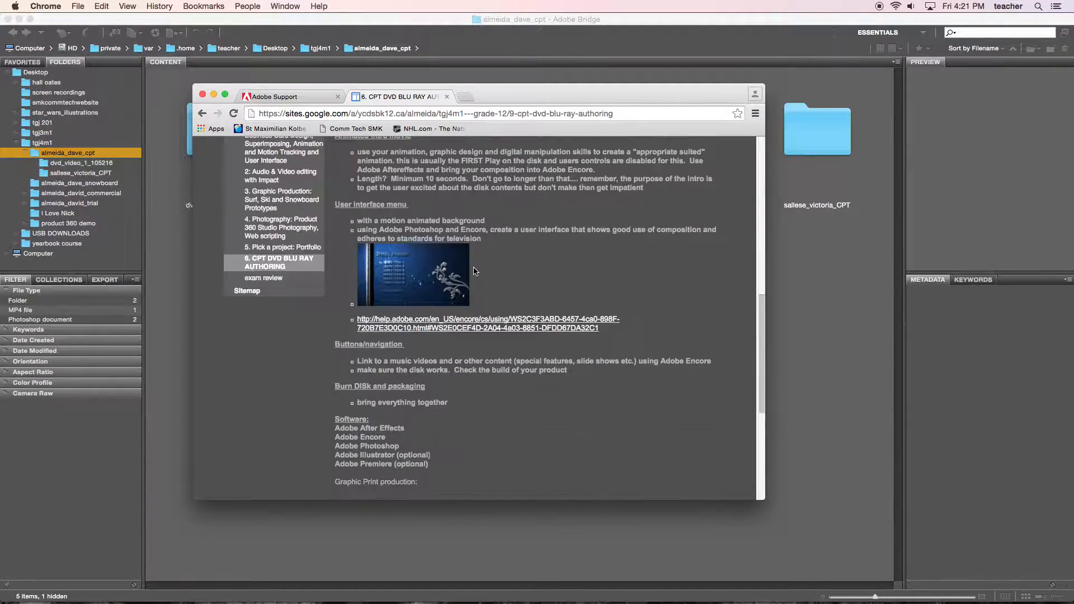
Open the Adobe help link under User interface menu, view it full screen, and read the Photoshop menu guidelines.
{"action": "left_click", "coordinate": [453, 326]}
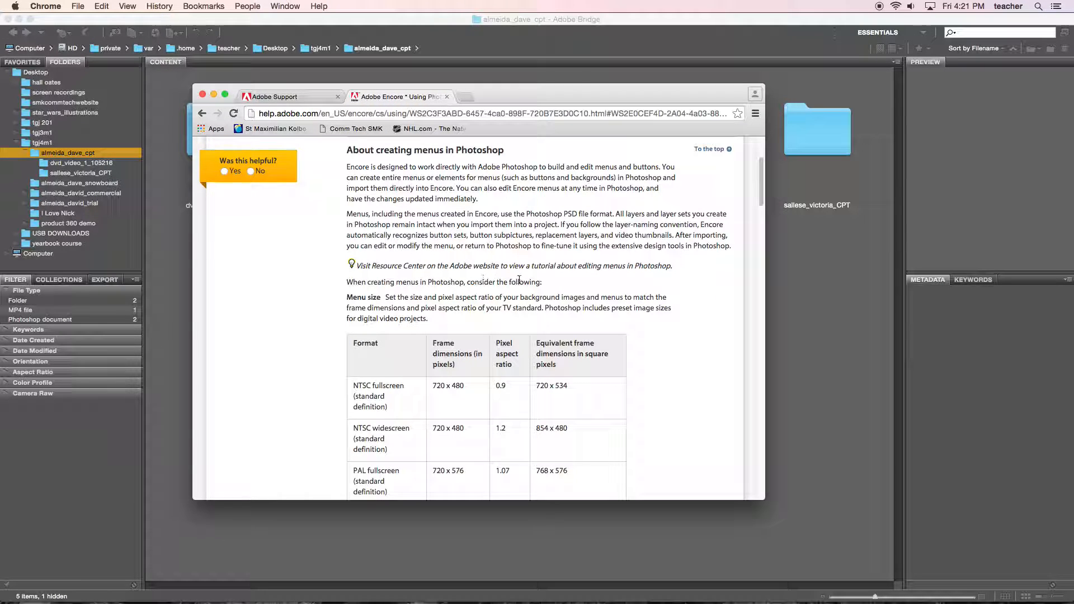
{"action": "left_click", "coordinate": [225, 94]}
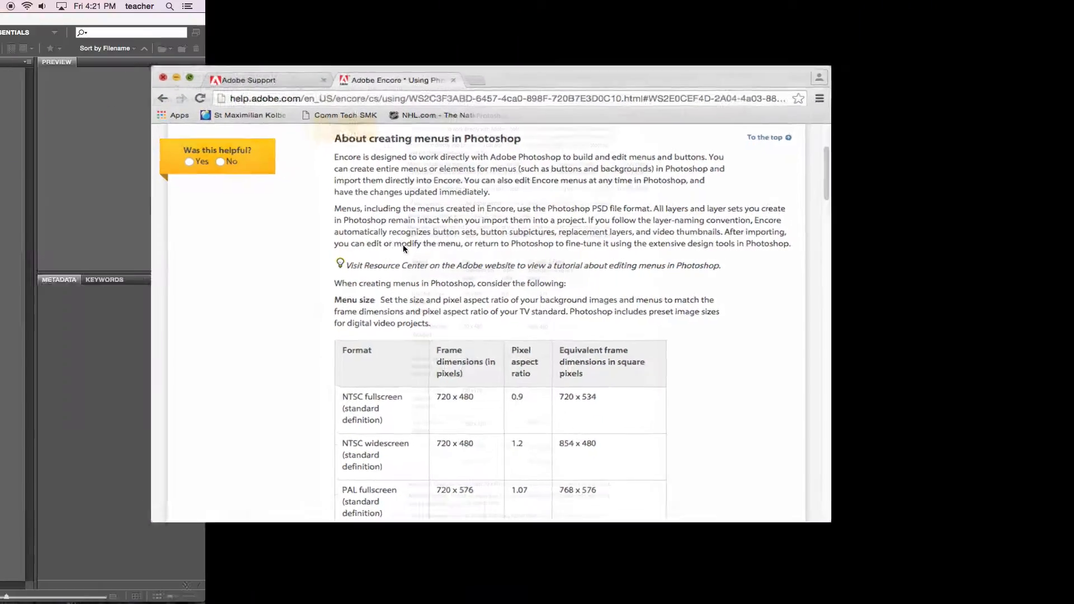
{"action": "scroll", "coordinate": [538, 314], "scroll_direction": "down", "scroll_amount": 3}
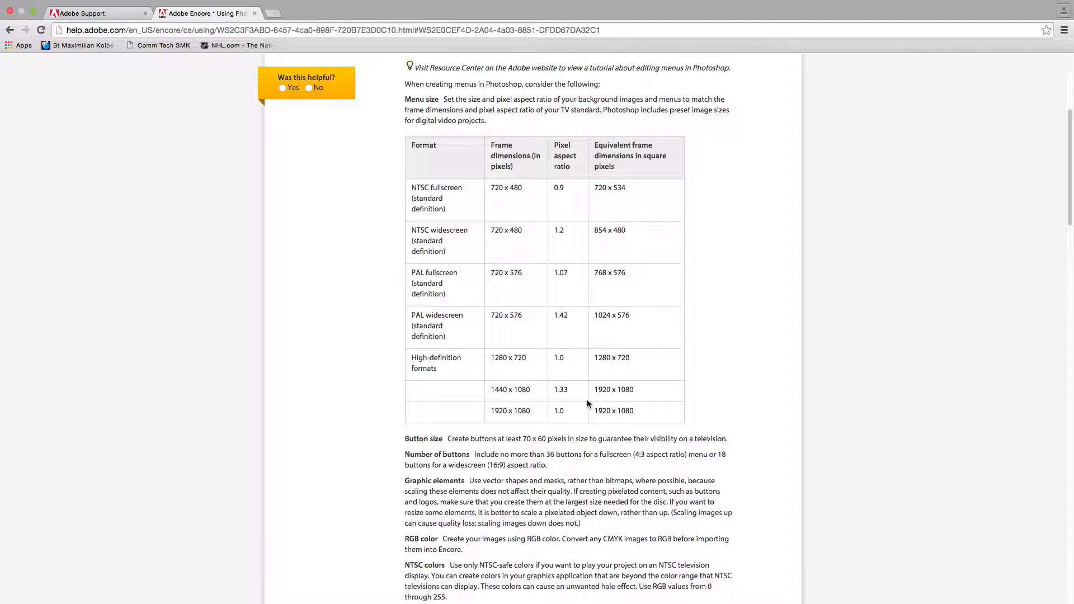
{"action": "scroll", "coordinate": [587, 404], "scroll_direction": "down", "scroll_amount": 1}
{"action": "scroll", "coordinate": [588, 404], "scroll_direction": "down", "scroll_amount": 3}
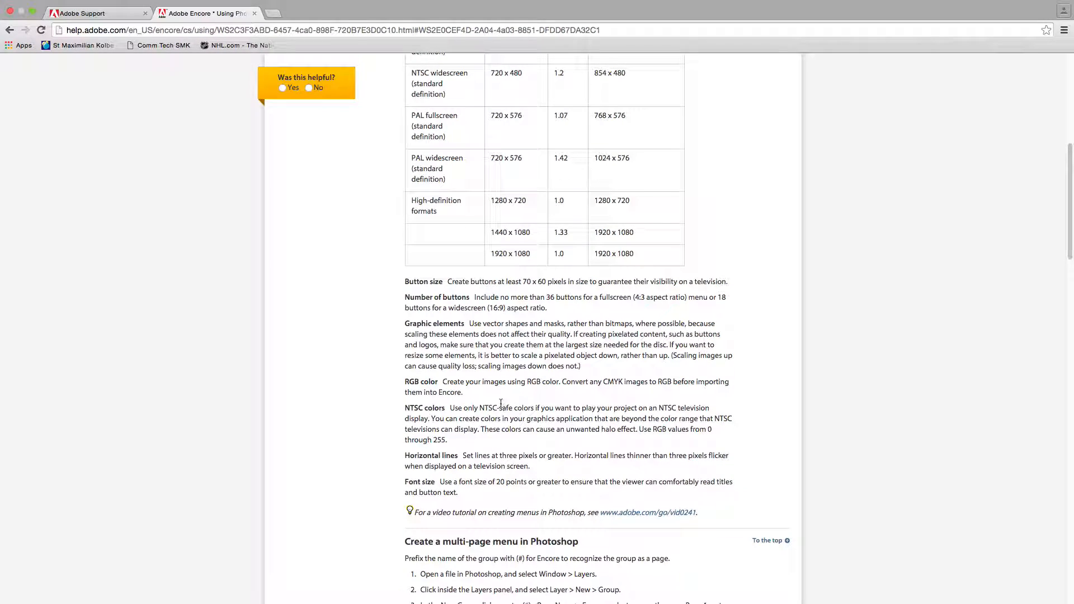
{"action": "scroll", "coordinate": [500, 406], "scroll_direction": "down", "scroll_amount": 5}
{"action": "scroll", "coordinate": [511, 410], "scroll_direction": "down", "scroll_amount": 2}
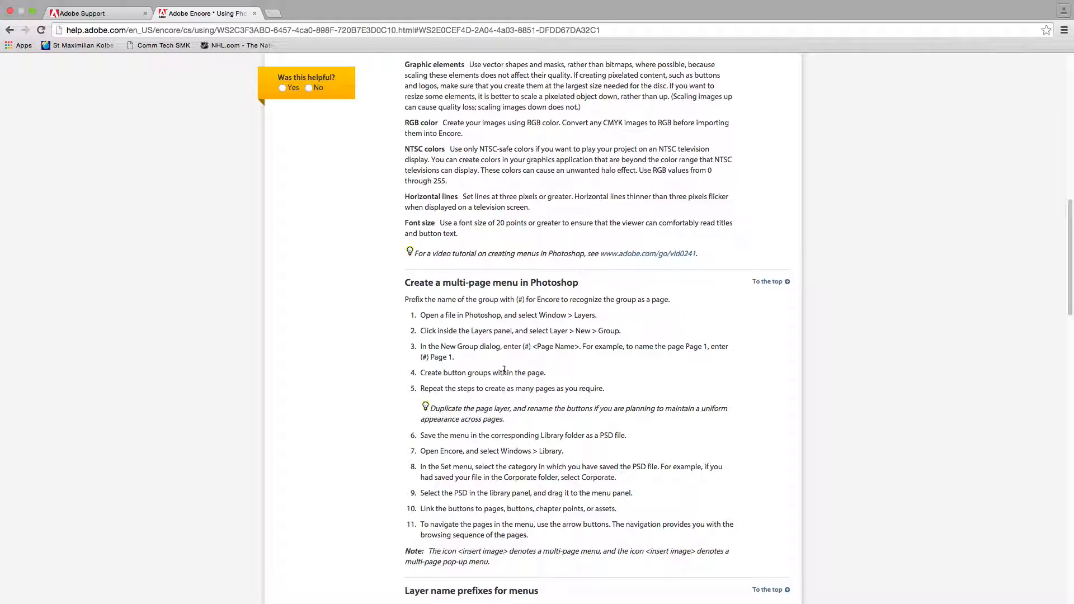
Examine the "Layer name prefixes for menus" section and its table, and return to the start of the page.
{"action": "scroll", "coordinate": [515, 339], "scroll_direction": "down", "scroll_amount": 1}
{"action": "scroll", "coordinate": [516, 339], "scroll_direction": "down", "scroll_amount": 5}
{"action": "scroll", "coordinate": [516, 339], "scroll_direction": "down", "scroll_amount": 5}
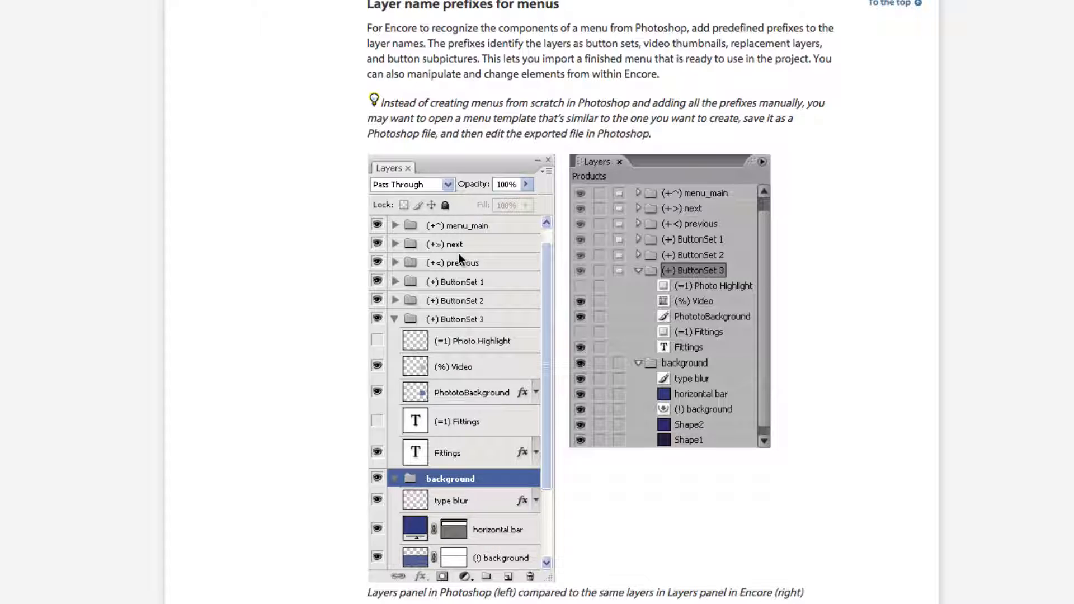
{"action": "scroll", "coordinate": [474, 263], "scroll_direction": "down", "scroll_amount": 5}
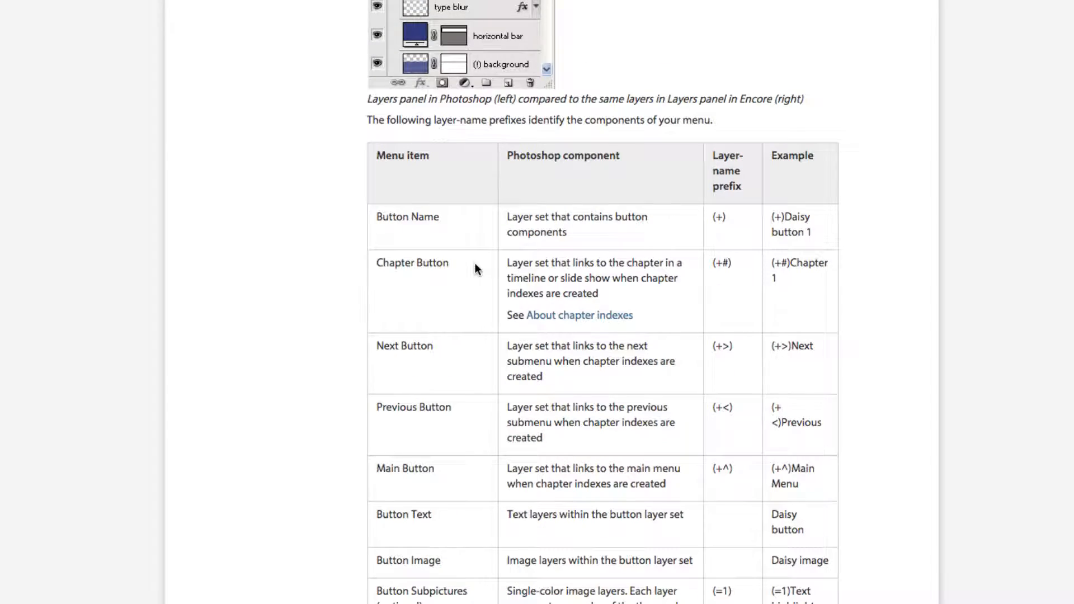
{"action": "scroll", "coordinate": [475, 264], "scroll_direction": "down", "scroll_amount": 2}
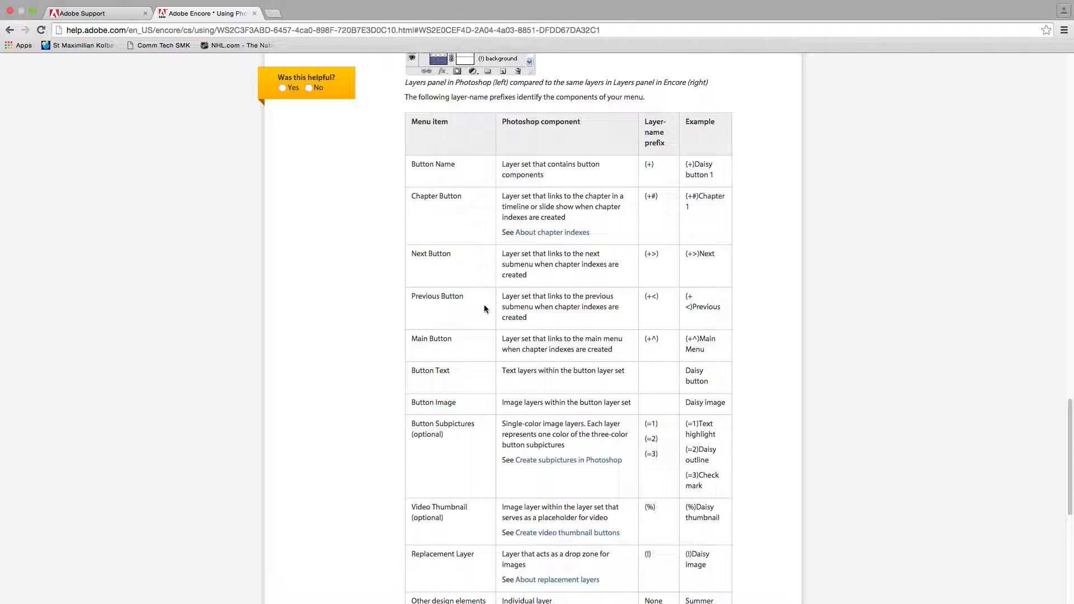
{"action": "scroll", "coordinate": [485, 306], "scroll_direction": "down", "scroll_amount": 1}
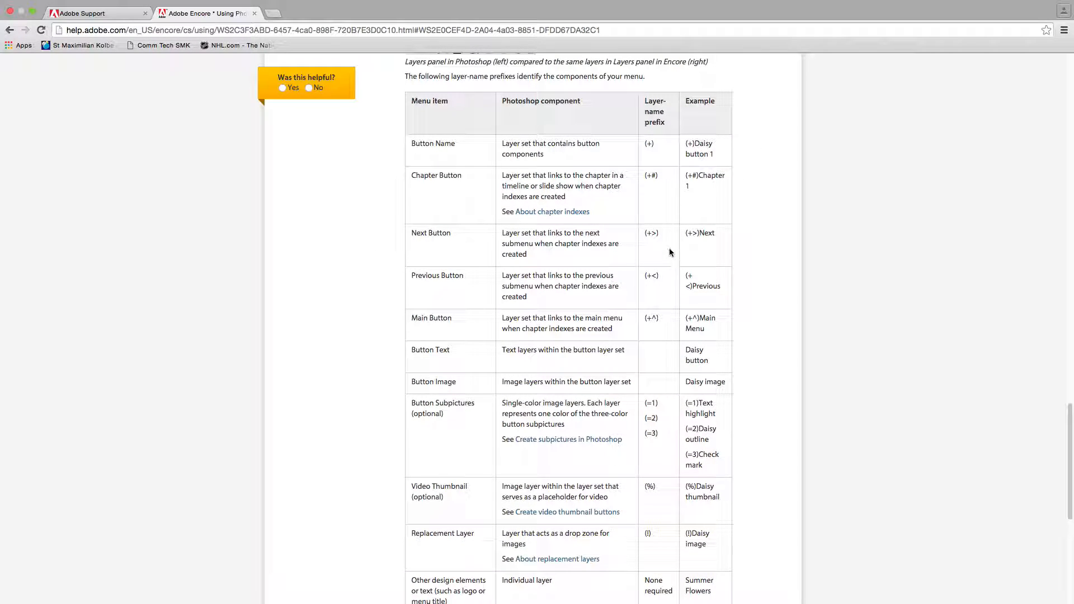
{"action": "scroll", "coordinate": [659, 160], "scroll_direction": "up", "scroll_amount": 20}
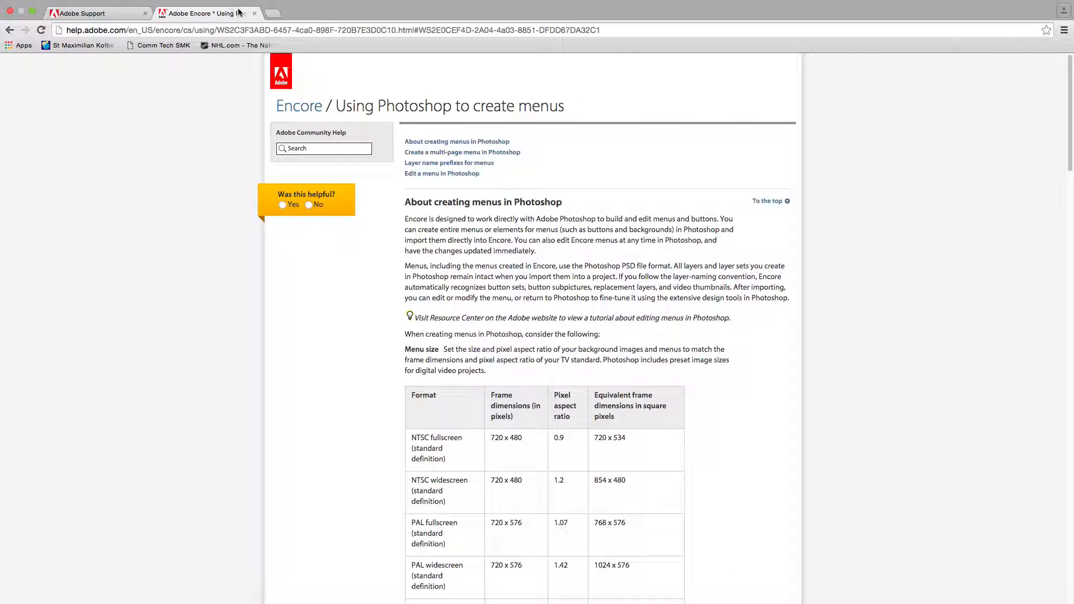
Take the browser out of full screen, return to Adobe Bridge, and switch to Adobe Encore.
{"action": "left_click", "coordinate": [34, 14]}
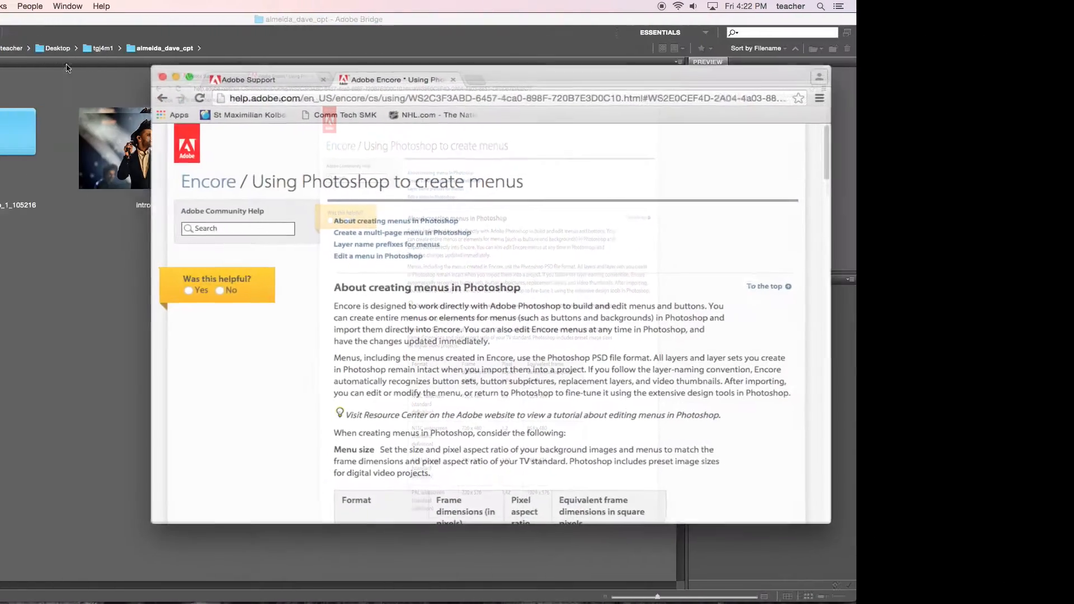
{"action": "left_click", "coordinate": [163, 271]}
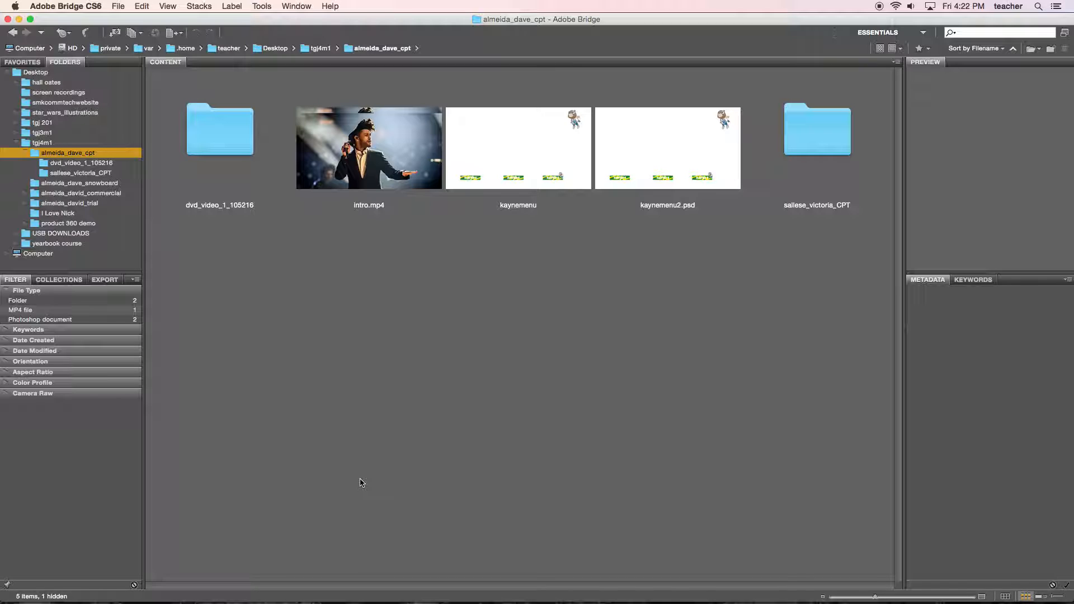
{"action": "mouse_move", "coordinate": [302, 593]}
{"action": "left_click", "coordinate": [416, 581]}
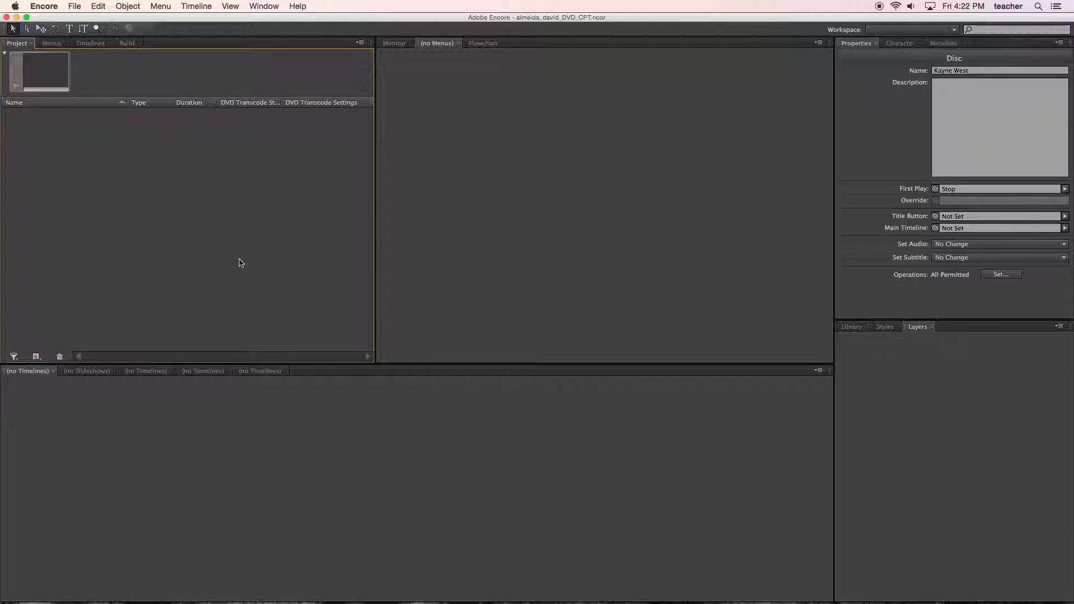
Try to start a new project without saving the changes to the open one, and dismiss the alert.
{"action": "left_click", "coordinate": [74, 6]}
{"action": "mouse_move", "coordinate": [89, 20]}
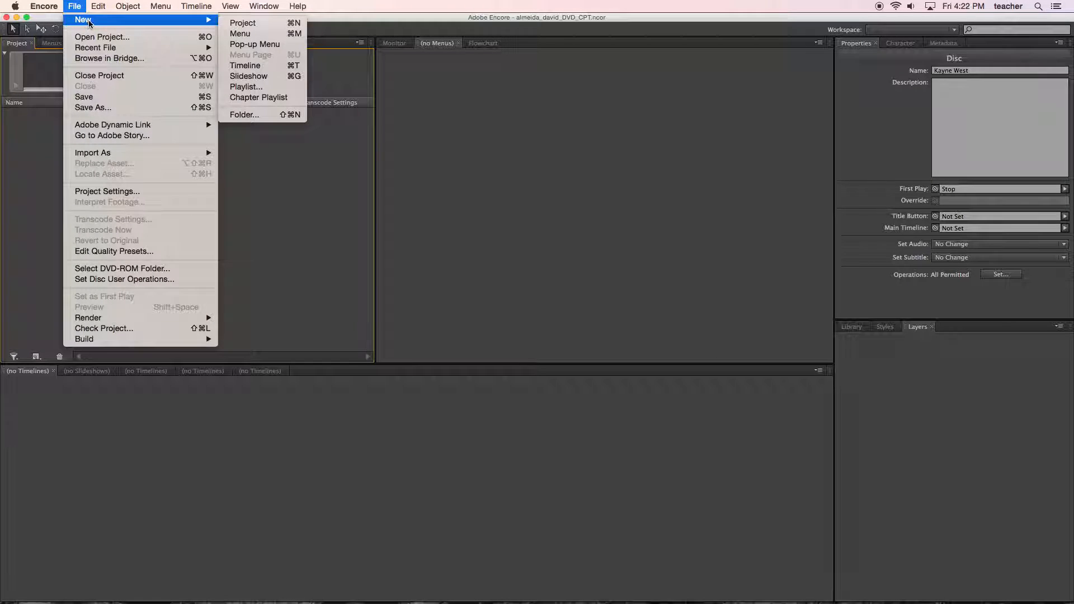
{"action": "left_click", "coordinate": [260, 24]}
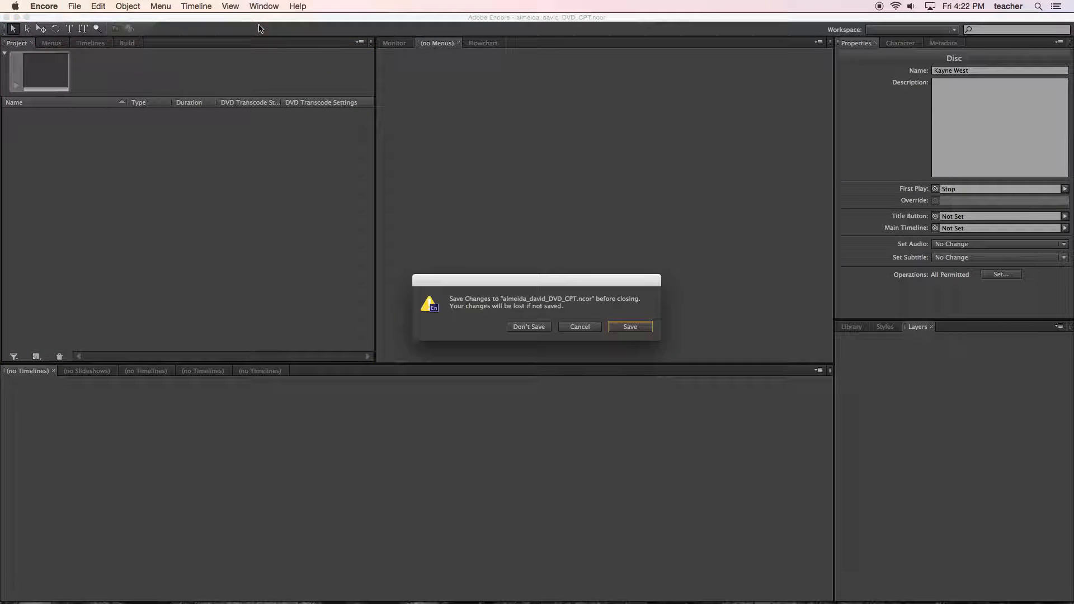
{"action": "left_click", "coordinate": [540, 329]}
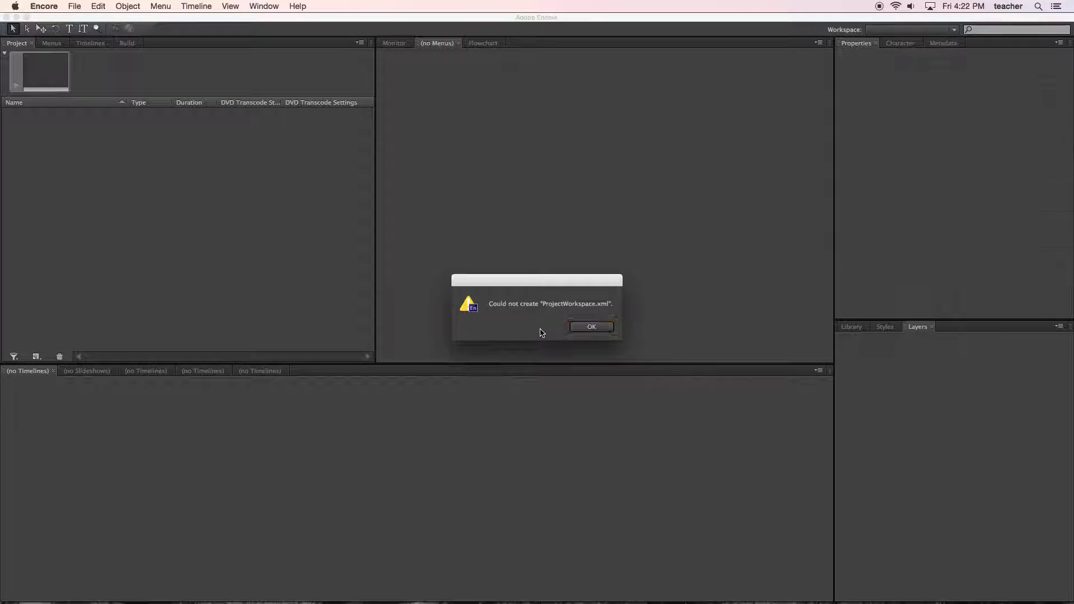
{"action": "left_click", "coordinate": [582, 329]}
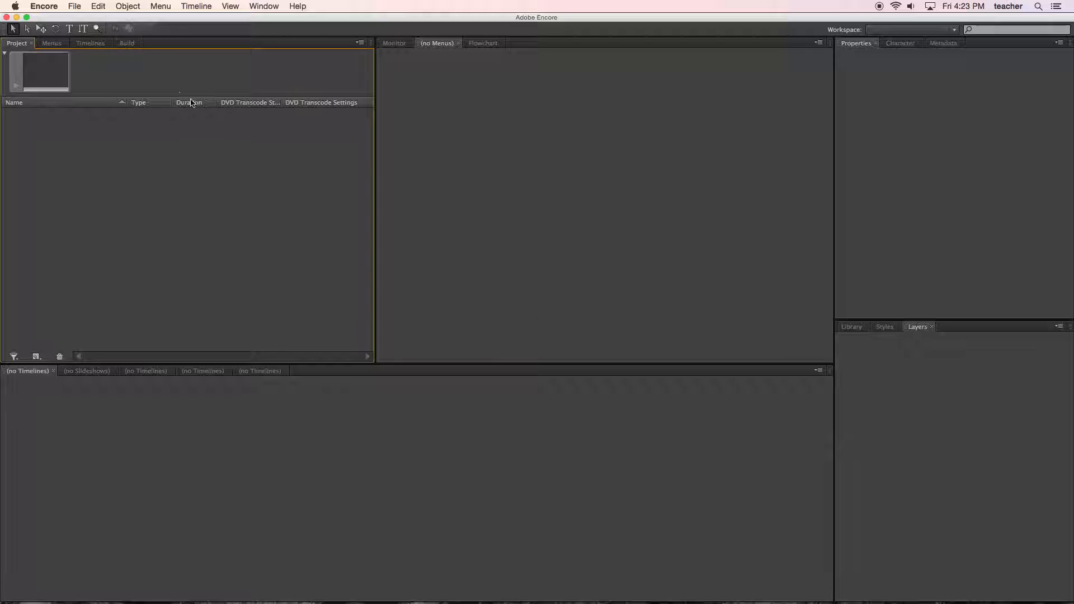
Start a new project and choose the student's CPT folder, which holds intro.mp4 and kaynemenu2.psd, as its location.
{"action": "left_click", "coordinate": [74, 7]}
{"action": "mouse_move", "coordinate": [86, 21]}
{"action": "left_click", "coordinate": [241, 23]}
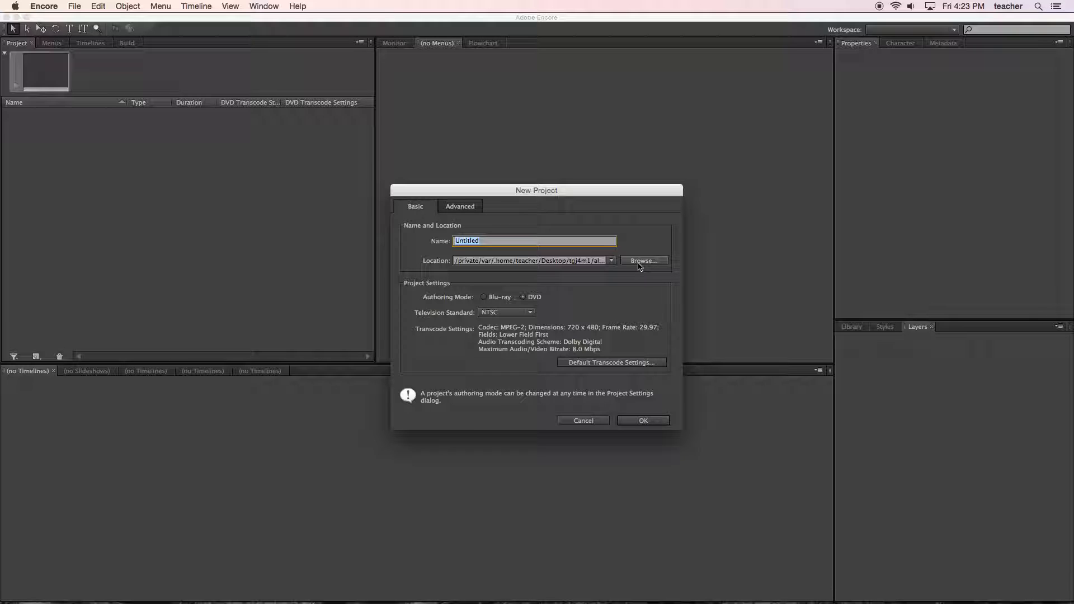
{"action": "left_click", "coordinate": [639, 261]}
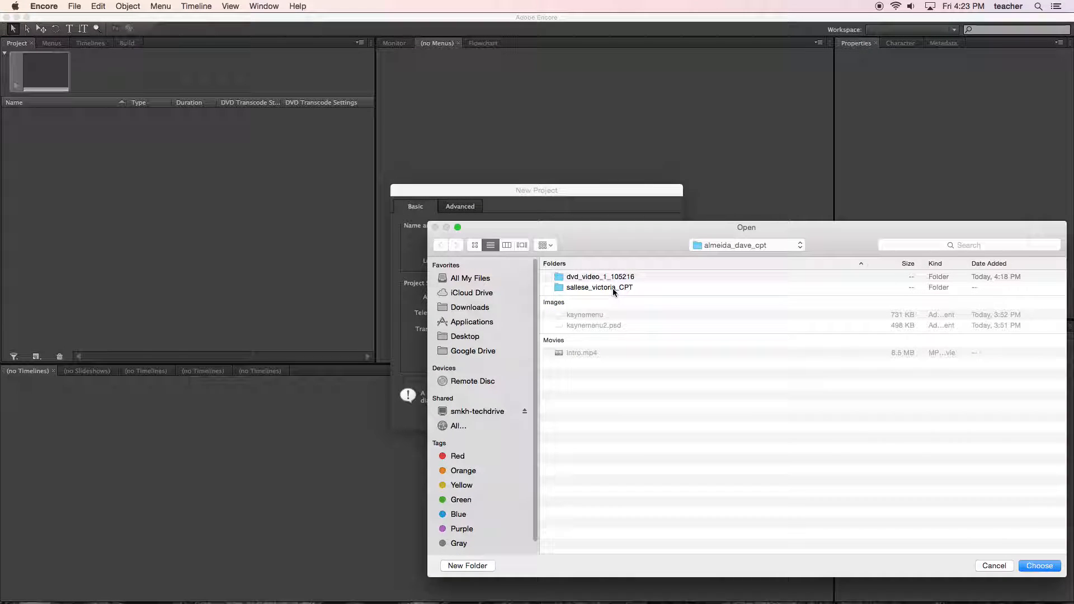
{"action": "left_click_drag", "start_coordinate": [639, 243], "coordinate": [504, 176]}
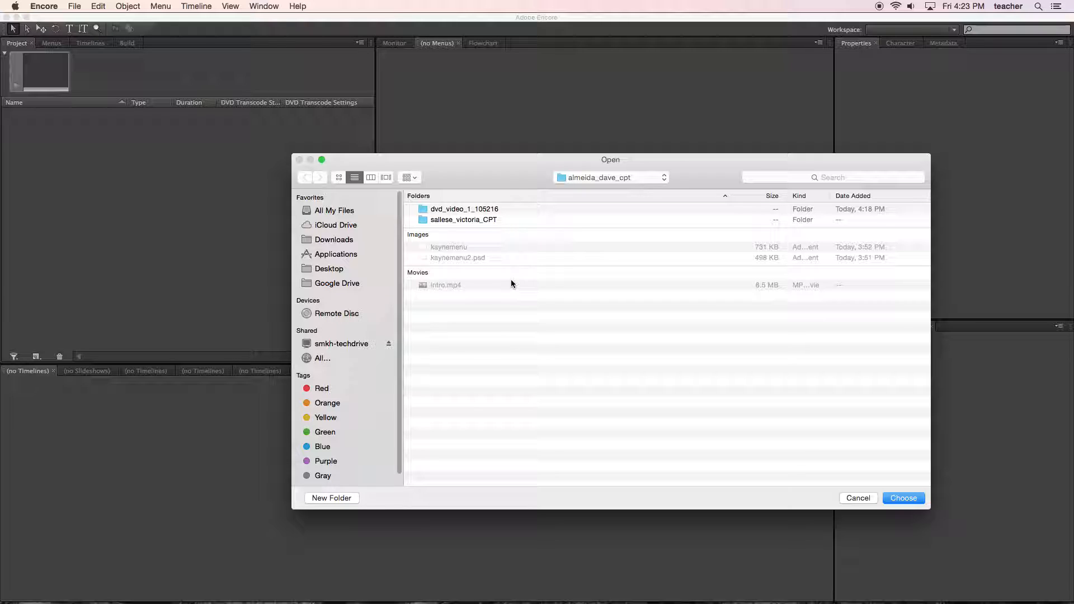
{"action": "left_click", "coordinate": [902, 498]}
Try to create the DVD project under the student's full name followed by "_cpt", and dismiss the alert.
{"action": "double_click", "coordinate": [490, 242]}
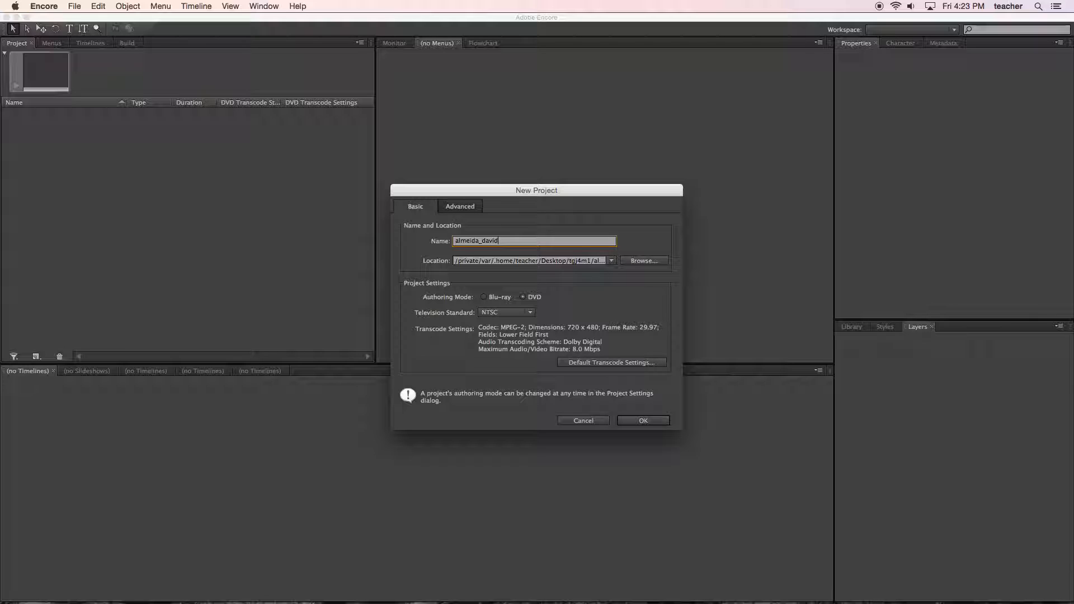
{"action": "type", "text": "_cpt"}
{"action": "left_click", "coordinate": [642, 421]}
{"action": "left_click", "coordinate": [589, 330]}
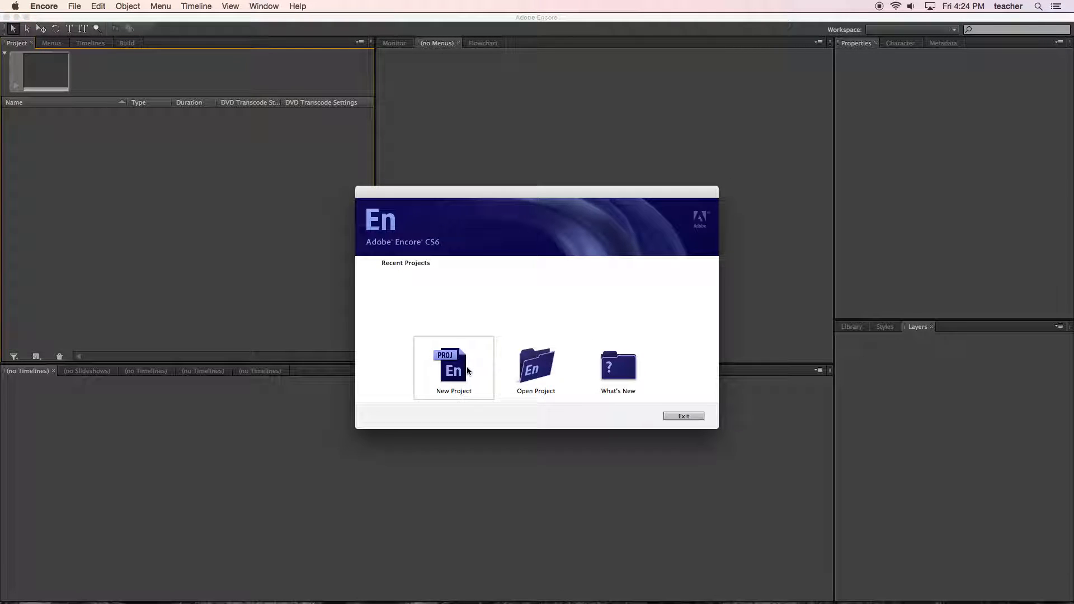
Create a new NTSC DVD project named with the student's full name followed by "_cpt_PROJECT".
{"action": "left_click", "coordinate": [464, 372]}
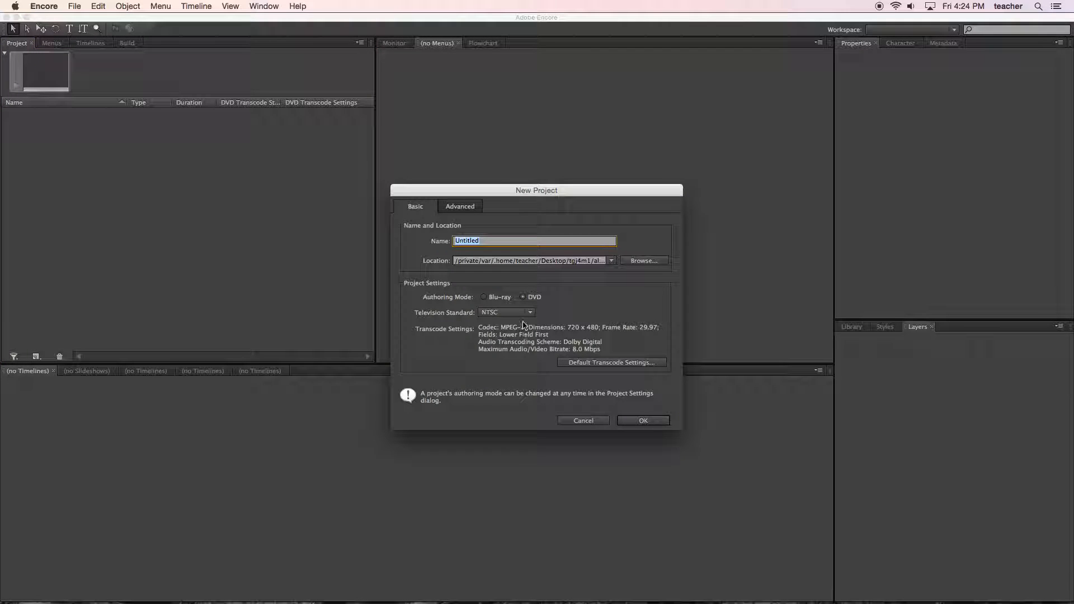
{"action": "key", "text": "Return"}
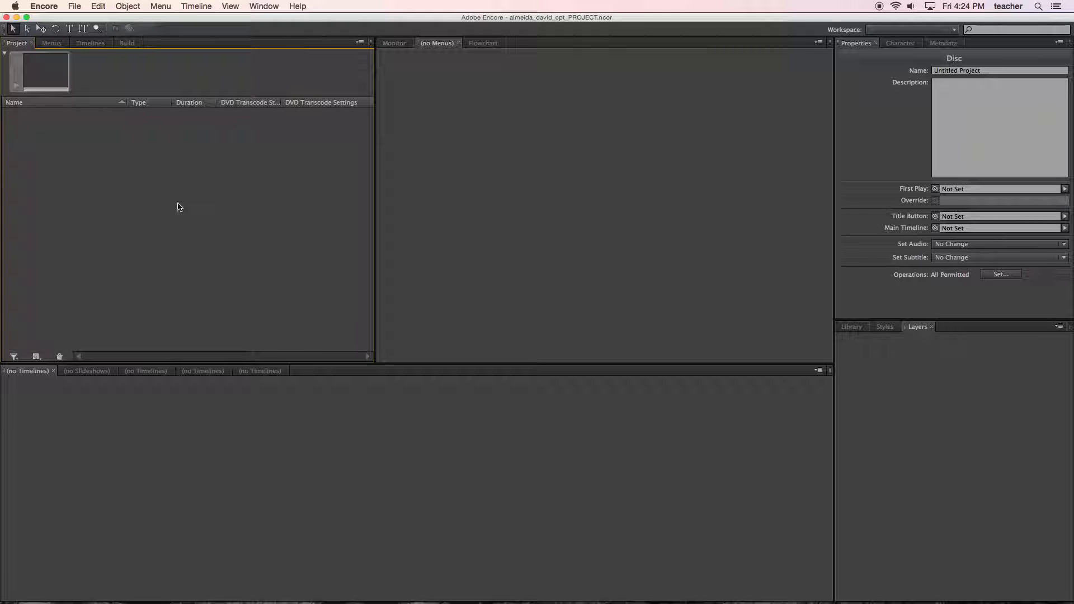
Import the Kanye West videos Cant_Tell_Me_Nothing, Good_Life_ft._T-Pain, Good_Morning and Homecoming from the classmate's CPT folder as timelines.
{"action": "right_click", "coordinate": [112, 188]}
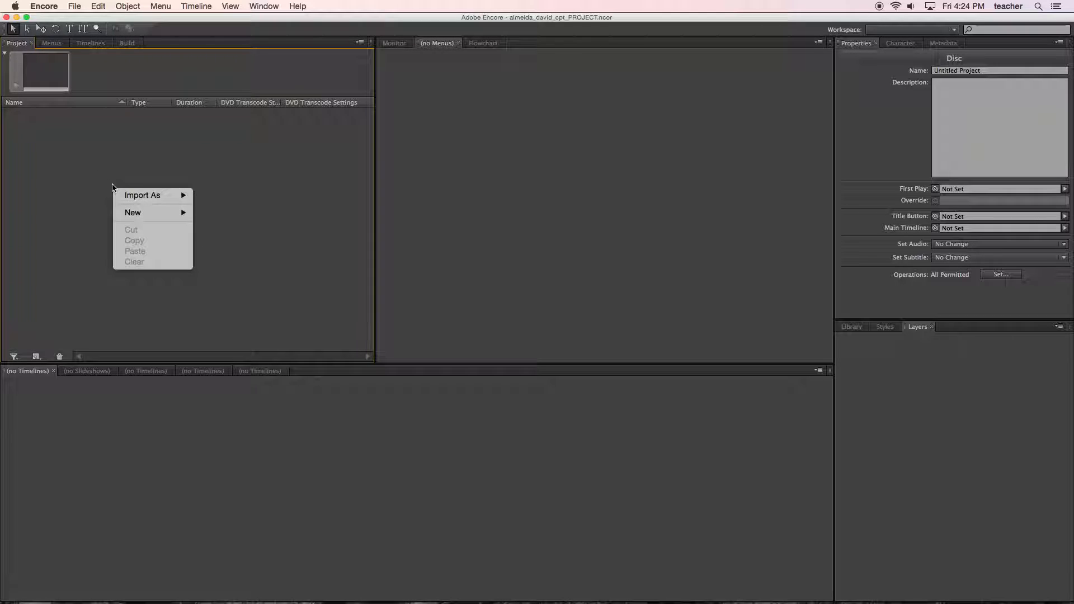
{"action": "mouse_move", "coordinate": [160, 199]}
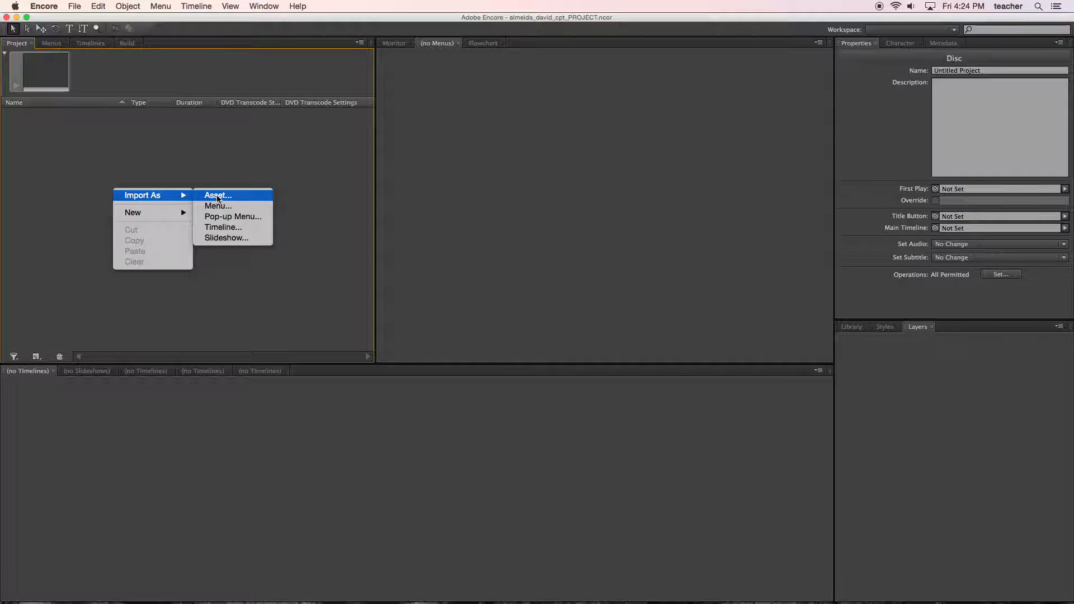
{"action": "left_click", "coordinate": [228, 229]}
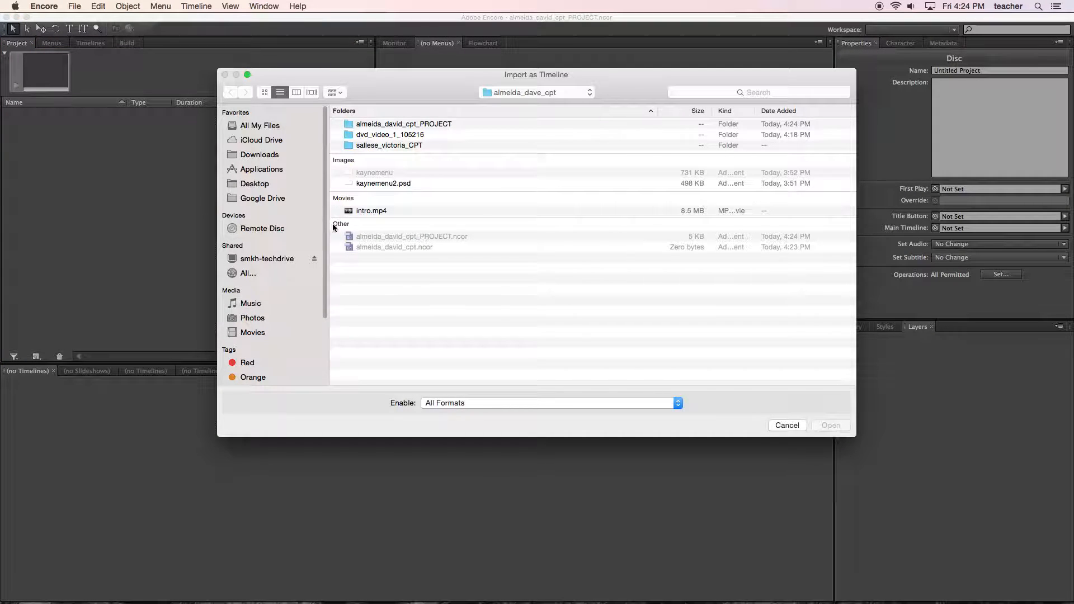
{"action": "double_click", "coordinate": [385, 146]}
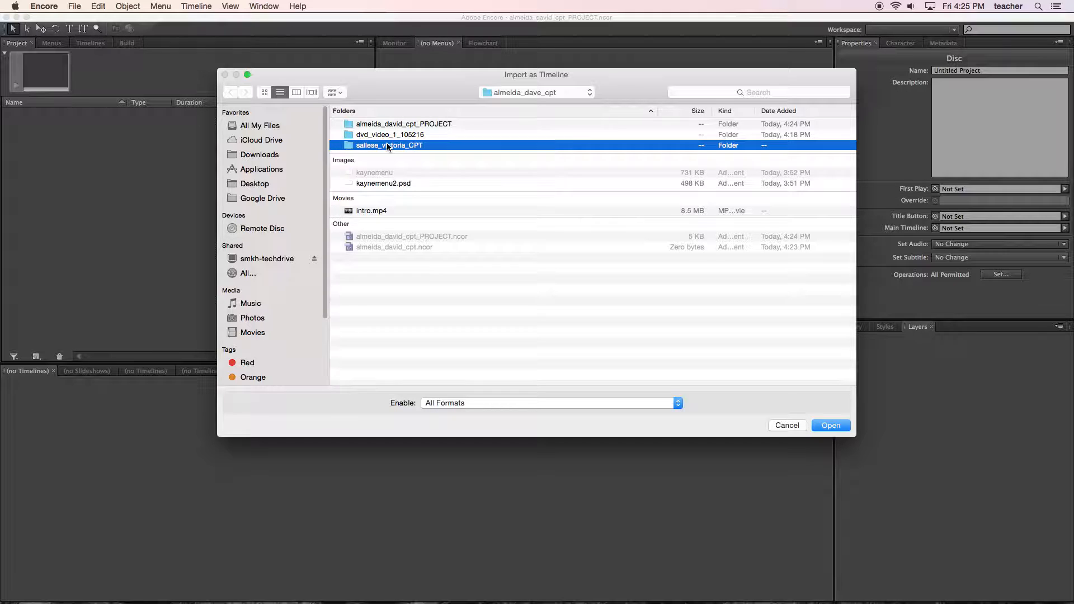
{"action": "left_click_drag", "start_coordinate": [421, 200], "coordinate": [414, 159]}
{"action": "left_click", "coordinate": [831, 427]}
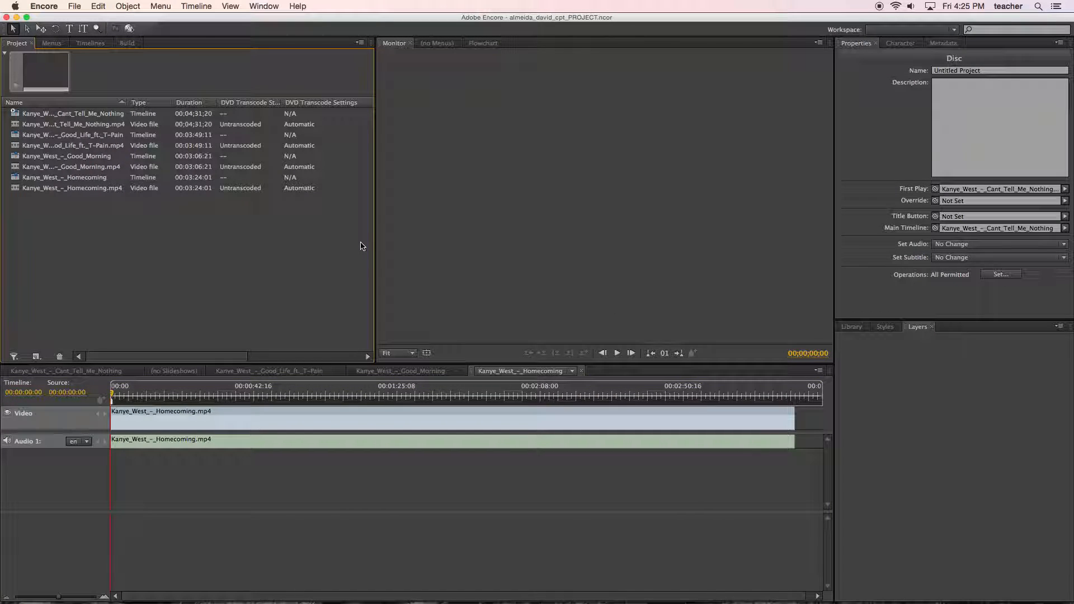
Preview the Kanye_West_-_Cant_Tell_Me_Nothing.mp4 video file briefly, and select its timeline in the project.
{"action": "left_click", "coordinate": [16, 126]}
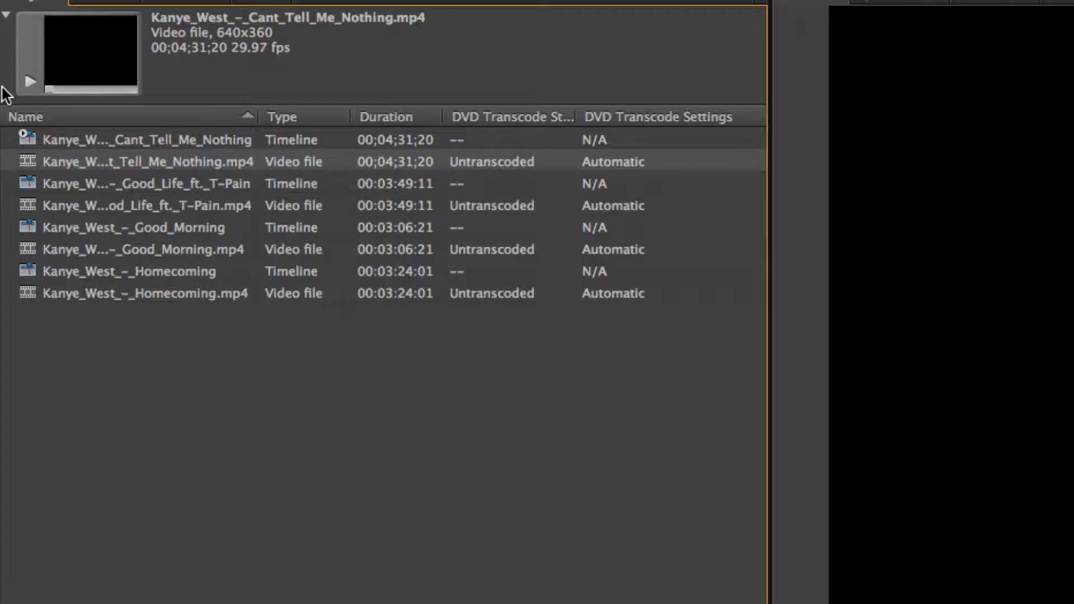
{"action": "left_click", "coordinate": [28, 82]}
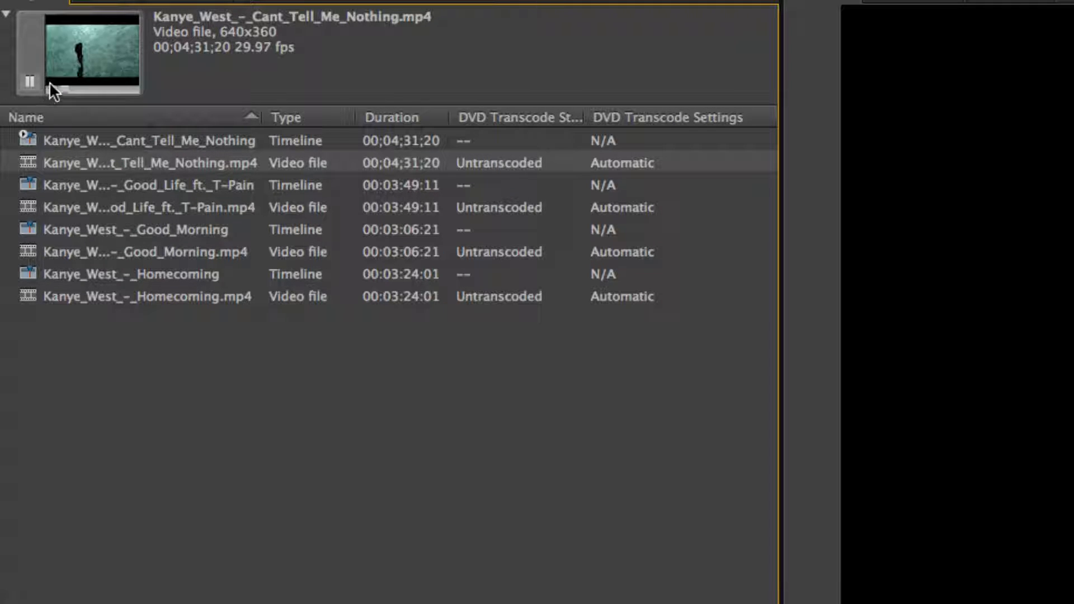
{"action": "left_click", "coordinate": [31, 83]}
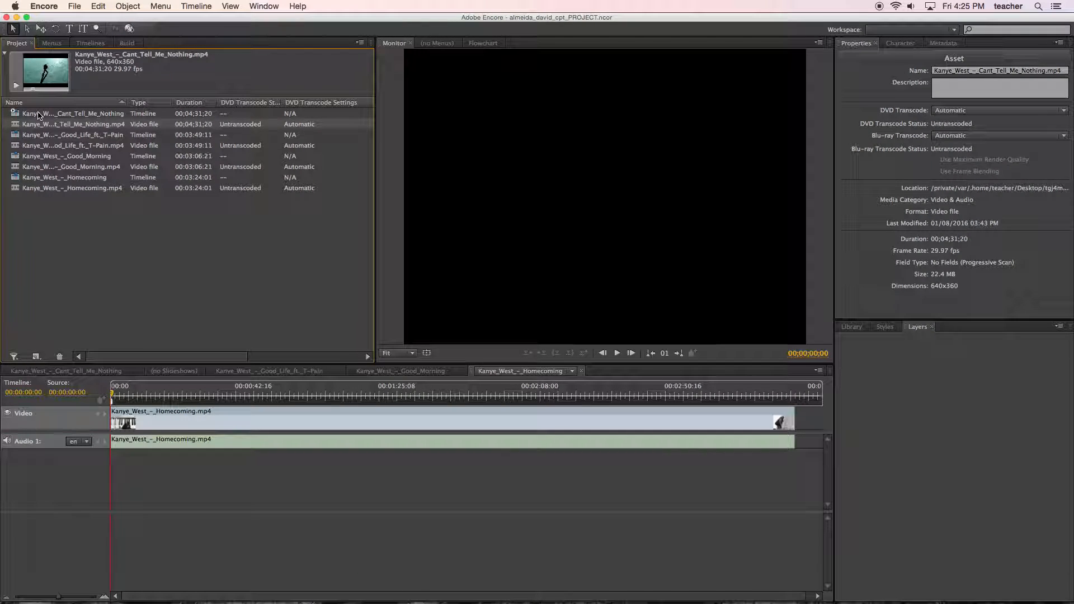
{"action": "left_click", "coordinate": [41, 144]}
Try a chapter point at 00:00:31:03 on the Homecoming timeline, and add one at 00:00:47:18.
{"action": "left_click_drag", "start_coordinate": [133, 396], "coordinate": [221, 403]}
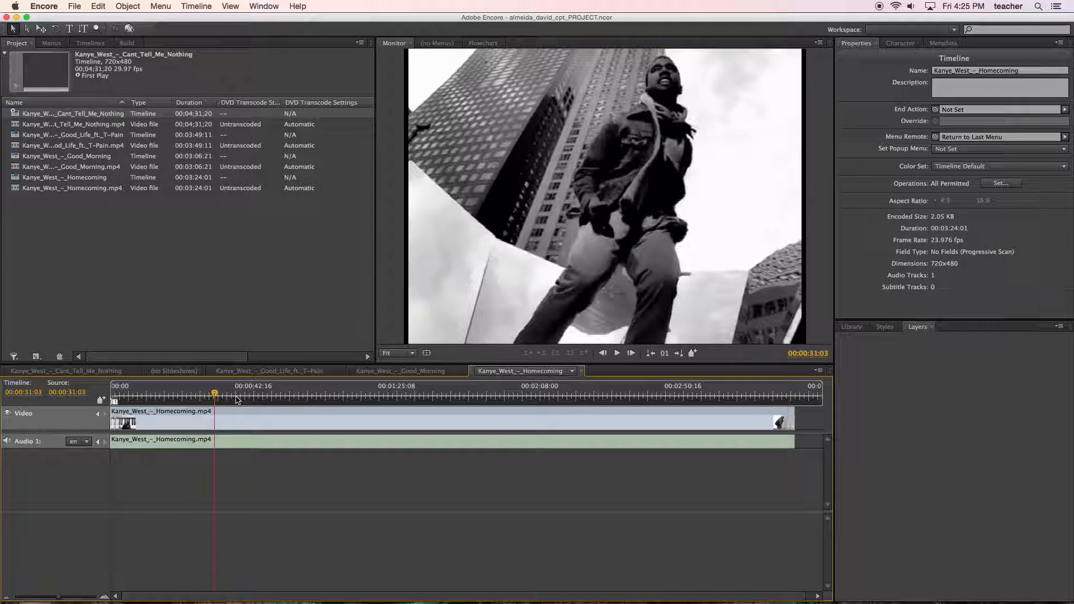
{"action": "right_click", "coordinate": [237, 399]}
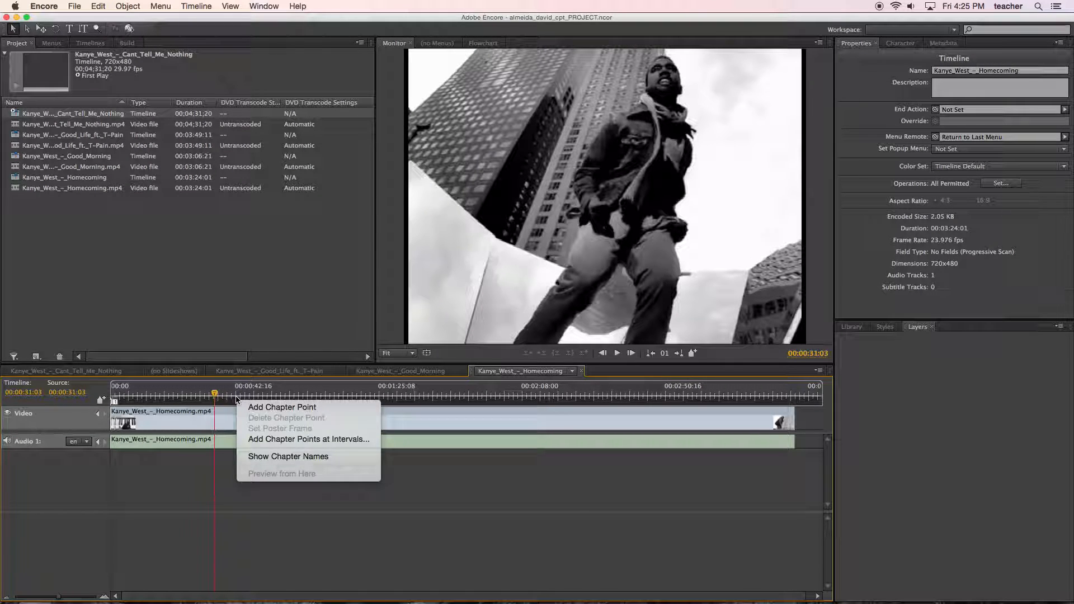
{"action": "left_click", "coordinate": [281, 407]}
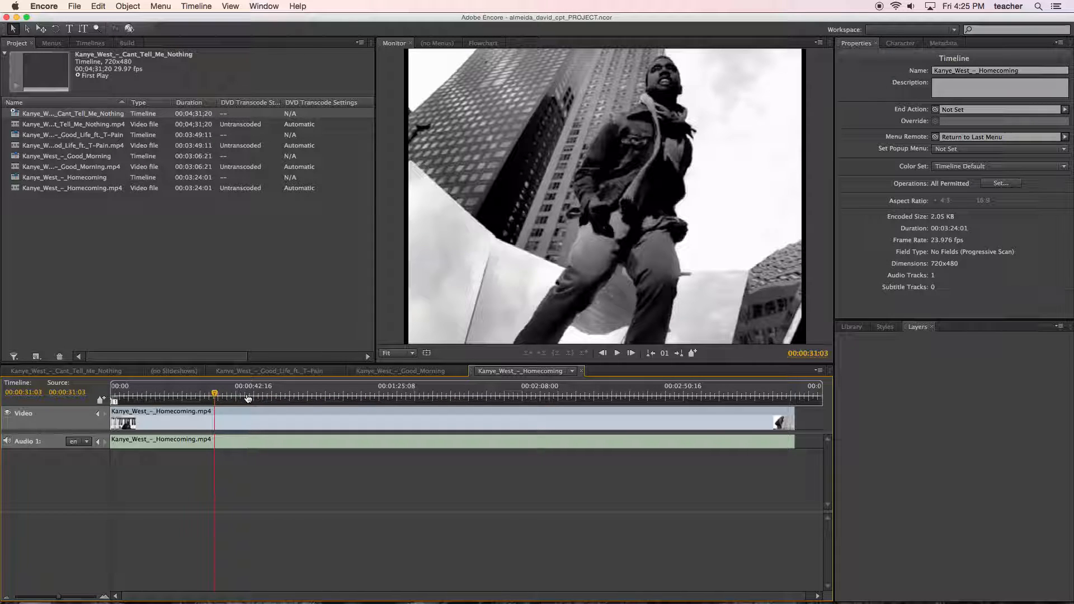
{"action": "left_click_drag", "start_coordinate": [221, 397], "coordinate": [270, 399]}
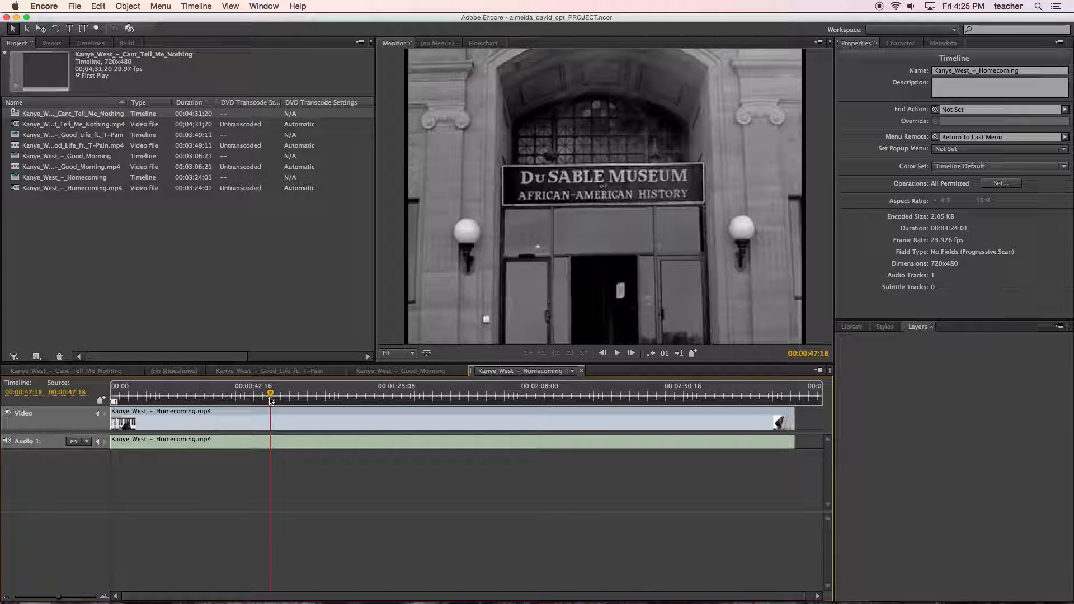
{"action": "right_click", "coordinate": [272, 398]}
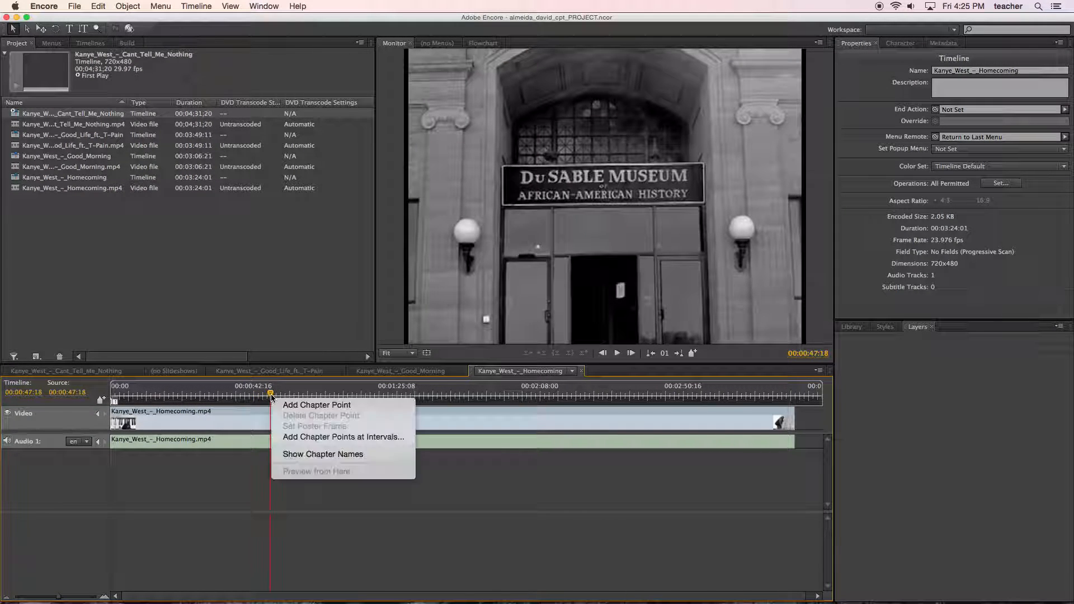
{"action": "left_click", "coordinate": [281, 404]}
Add chapter points to the Homecoming timeline at intervals of 00:01:00:05, keeping the existing chapter points.
{"action": "left_click_drag", "start_coordinate": [270, 399], "coordinate": [350, 398]}
{"action": "right_click", "coordinate": [362, 402]}
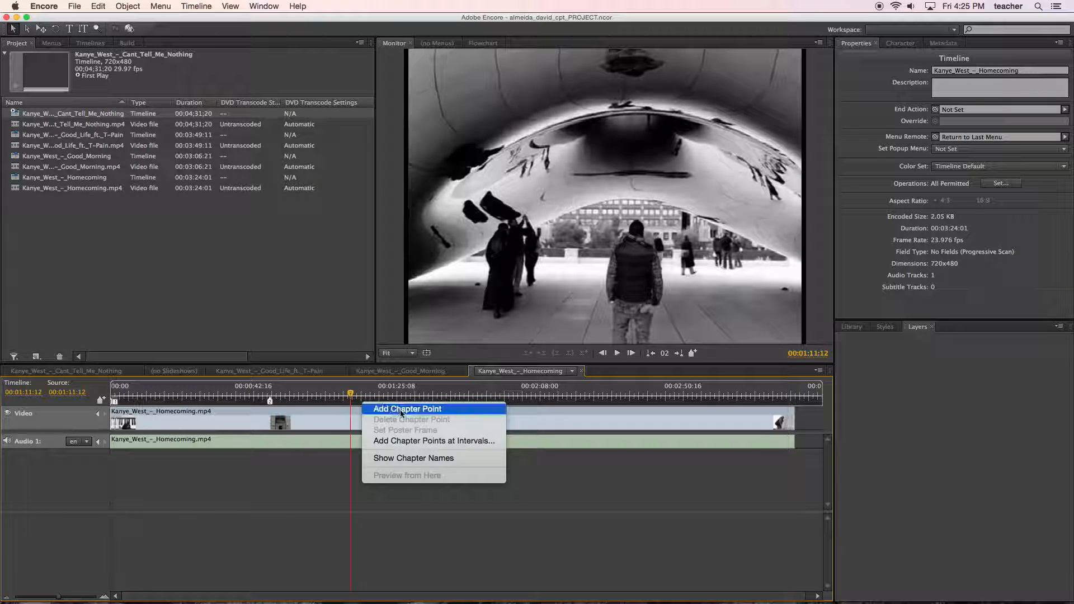
{"action": "left_click", "coordinate": [405, 440]}
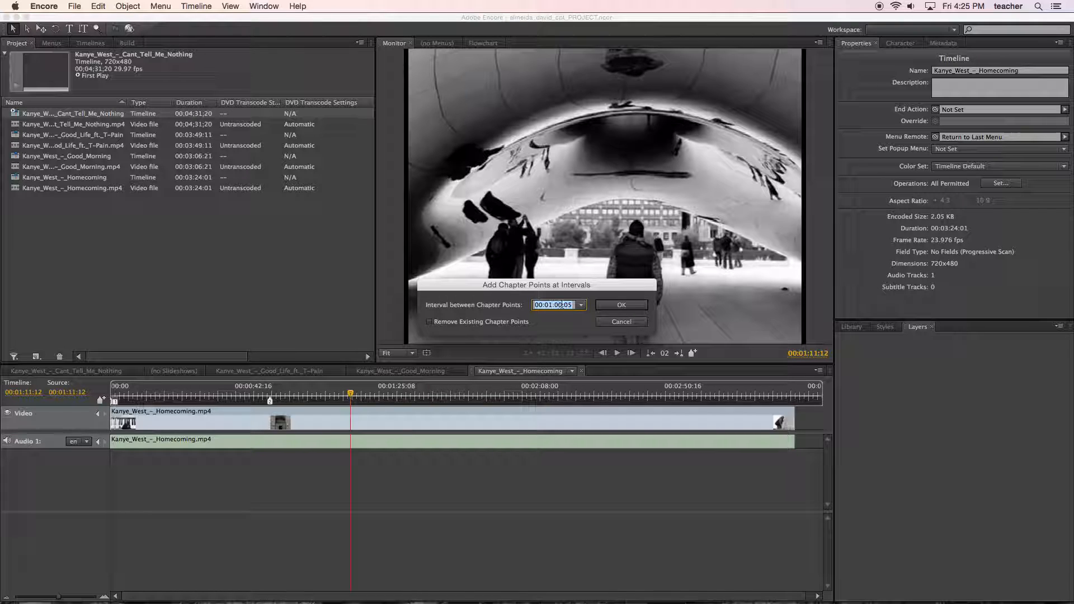
{"action": "left_click", "coordinate": [614, 306]}
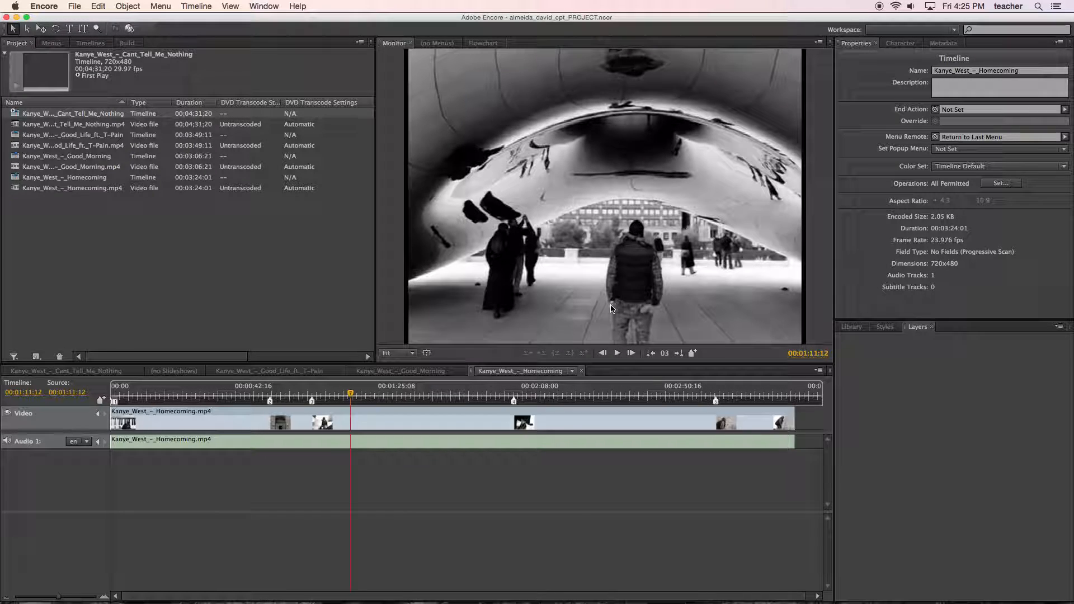
Delete the chapter point at 00:00:47:18 from the Homecoming timeline.
{"action": "mouse_move", "coordinate": [353, 397]}
{"action": "left_mouse_down"}
{"action": "mouse_move", "coordinate": [229, 394]}
{"action": "mouse_move", "coordinate": [312, 395]}
{"action": "mouse_move", "coordinate": [292, 394]}
{"action": "left_mouse_up"}
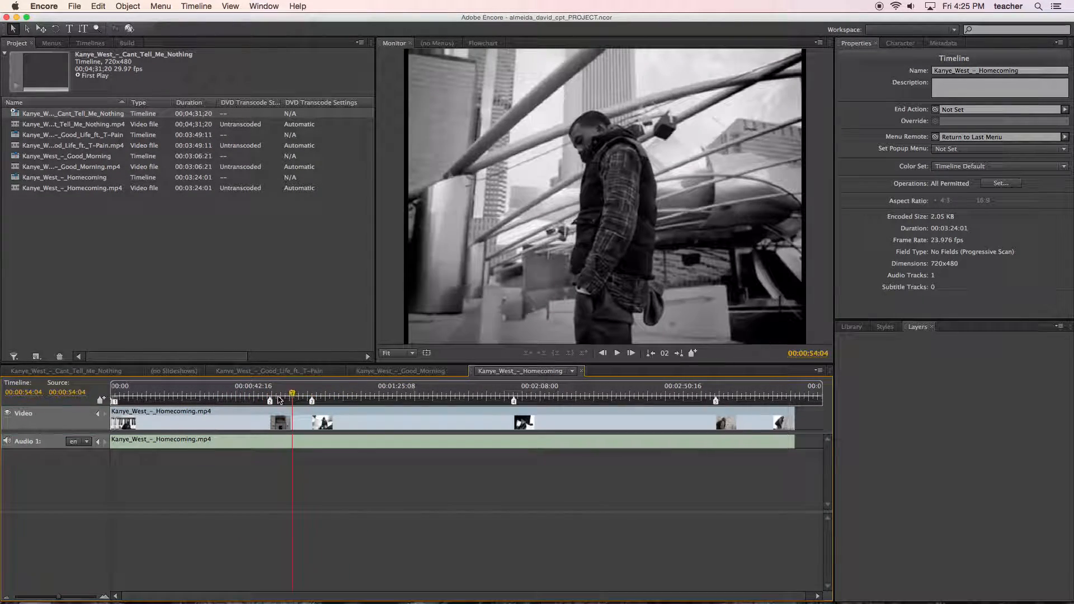
{"action": "left_click", "coordinate": [270, 401]}
{"action": "right_click", "coordinate": [269, 401]}
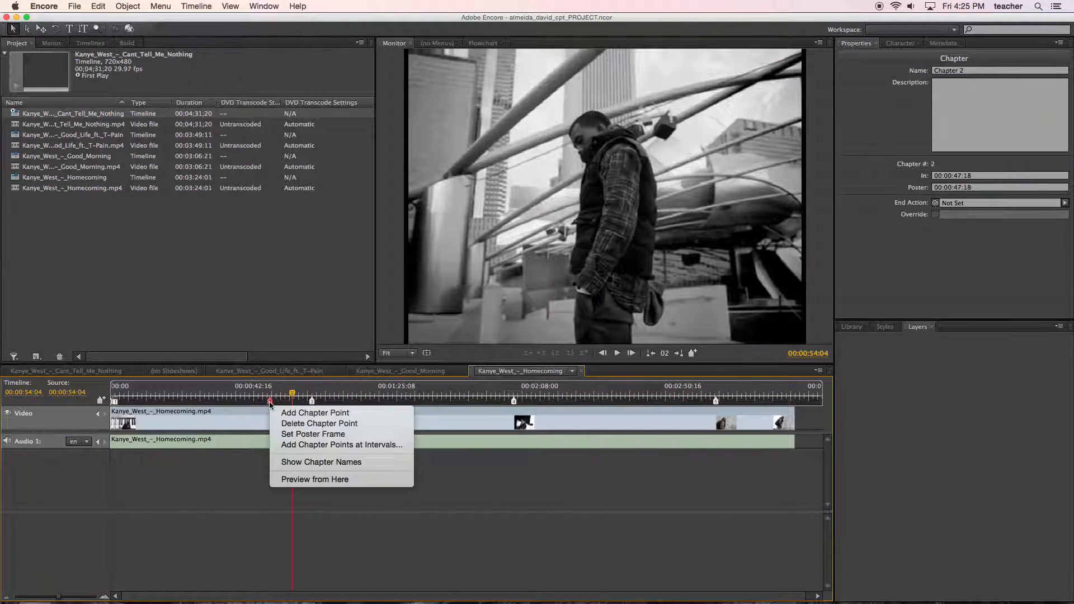
{"action": "left_click", "coordinate": [294, 422]}
Move the Homecoming playhead to the chapter point at 00:01:00:05, save the project, and clear the project selection.
{"action": "left_click_drag", "start_coordinate": [292, 395], "coordinate": [368, 394]}
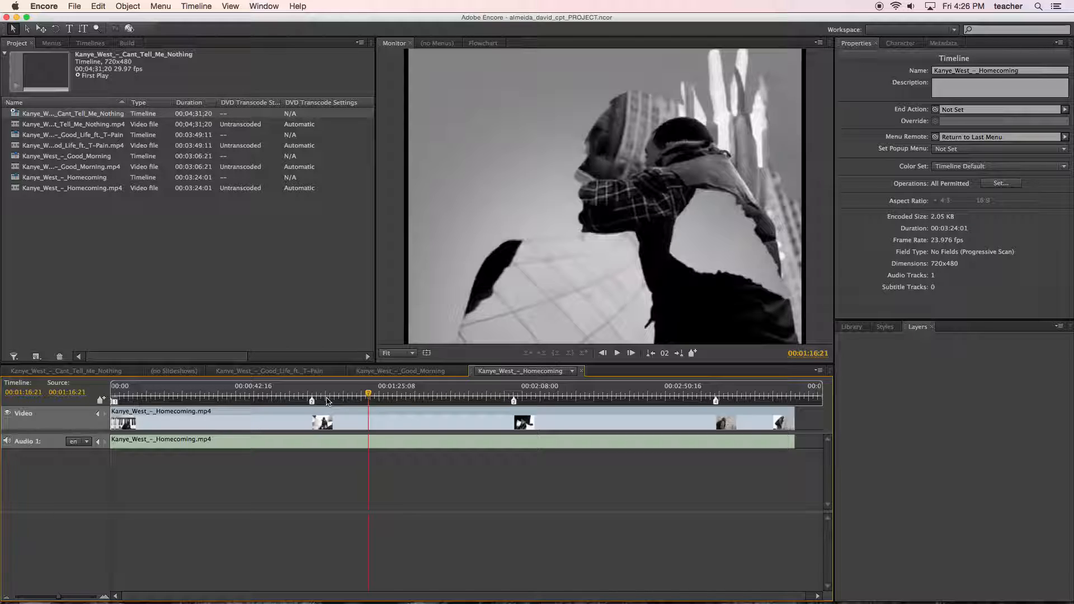
{"action": "left_click_drag", "start_coordinate": [373, 399], "coordinate": [315, 395]}
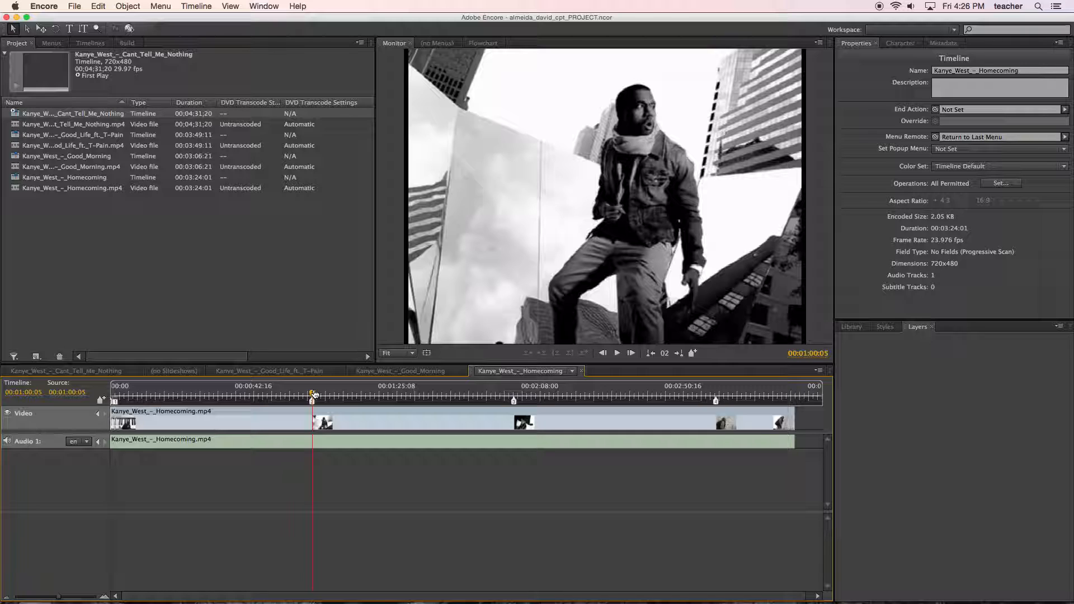
{"action": "key", "text": "super+s"}
{"action": "left_click", "coordinate": [124, 224]}
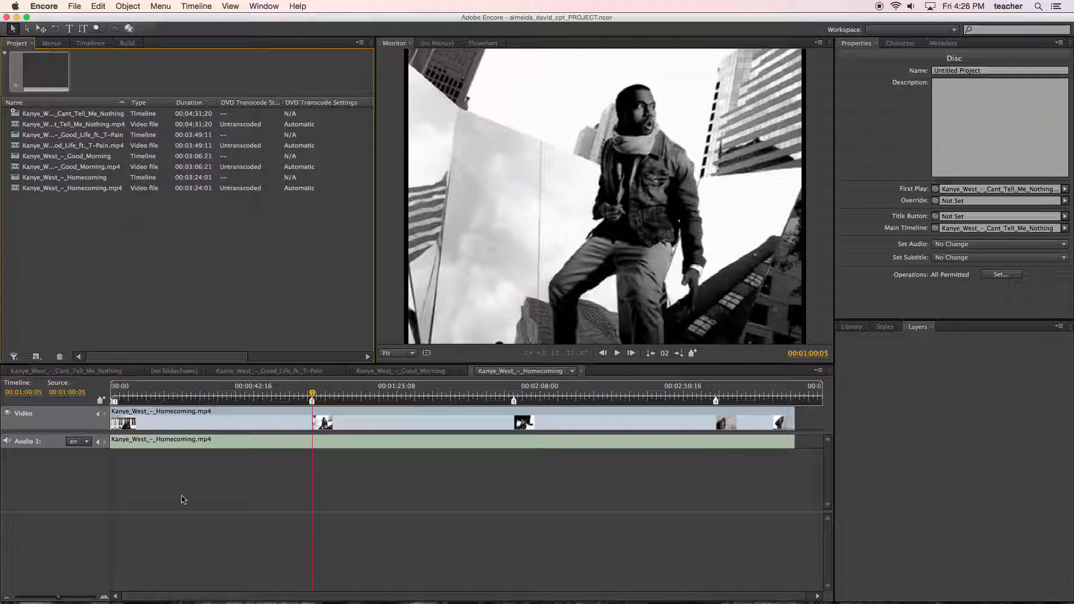
Switch to Chrome and examine the menu frame dimensions table and button size guideline on the Adobe help page.
{"action": "left_click", "coordinate": [235, 597]}
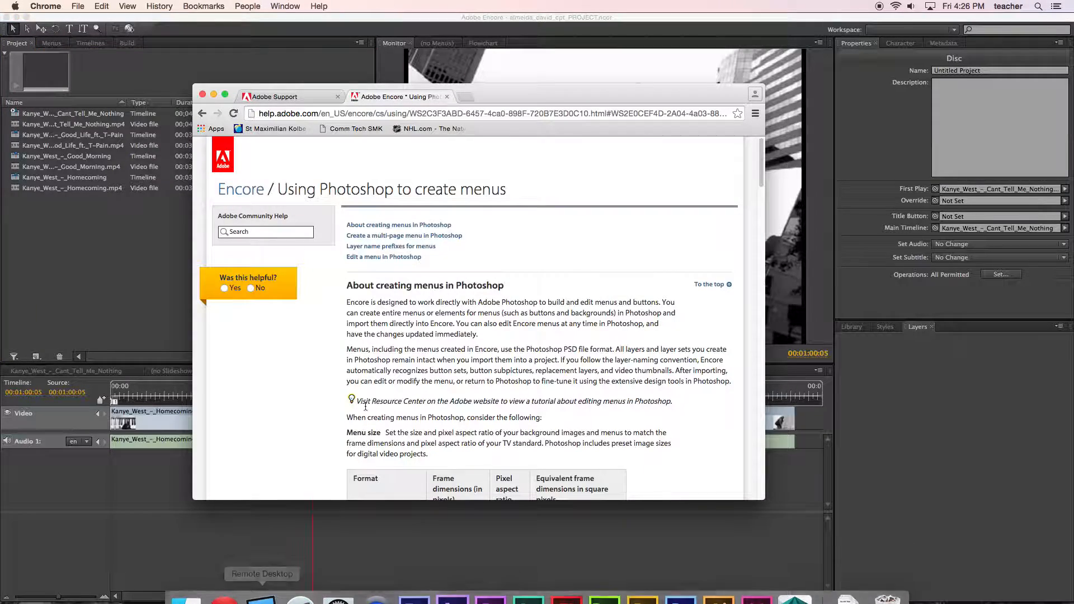
{"action": "scroll", "coordinate": [442, 376], "scroll_direction": "down", "scroll_amount": 3}
{"action": "scroll", "coordinate": [443, 376], "scroll_direction": "down", "scroll_amount": 5}
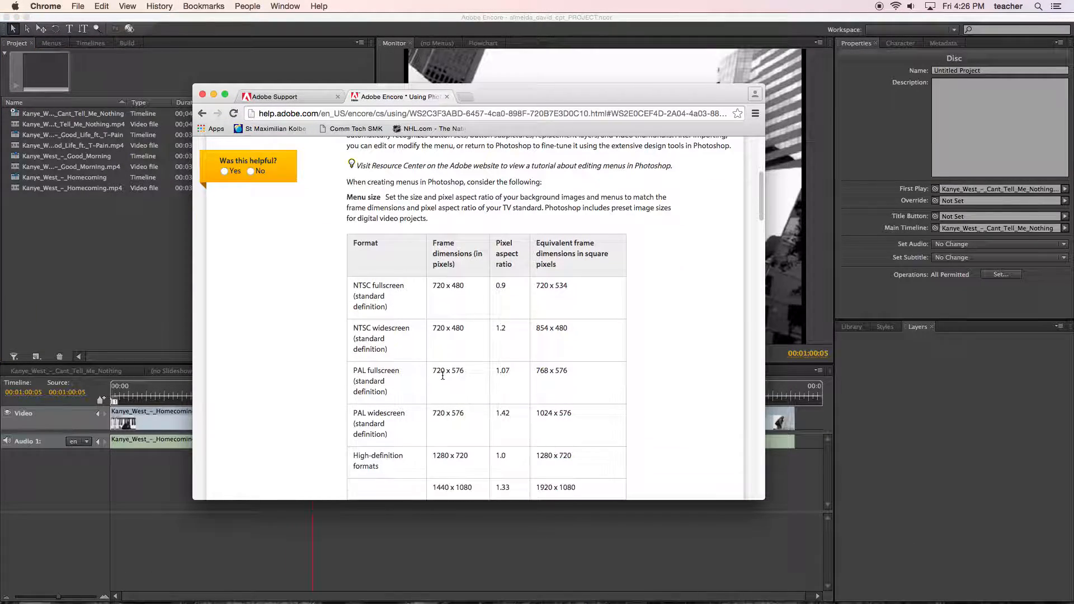
{"action": "scroll", "coordinate": [443, 376], "scroll_direction": "up", "scroll_amount": 1}
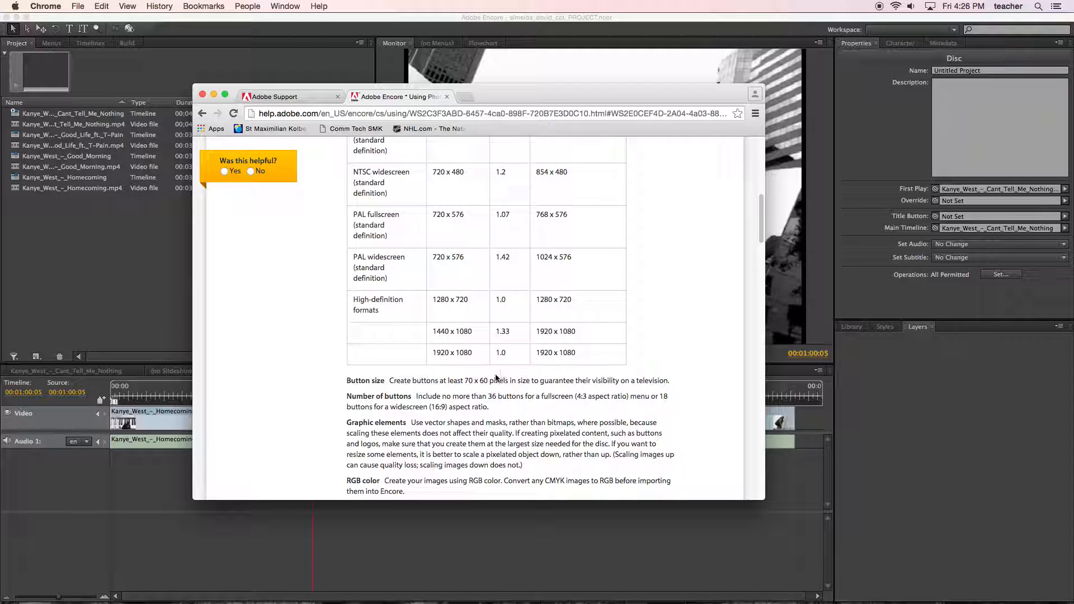
Switch to Photoshop and close the kaynemenu document.
{"action": "mouse_move", "coordinate": [608, 592]}
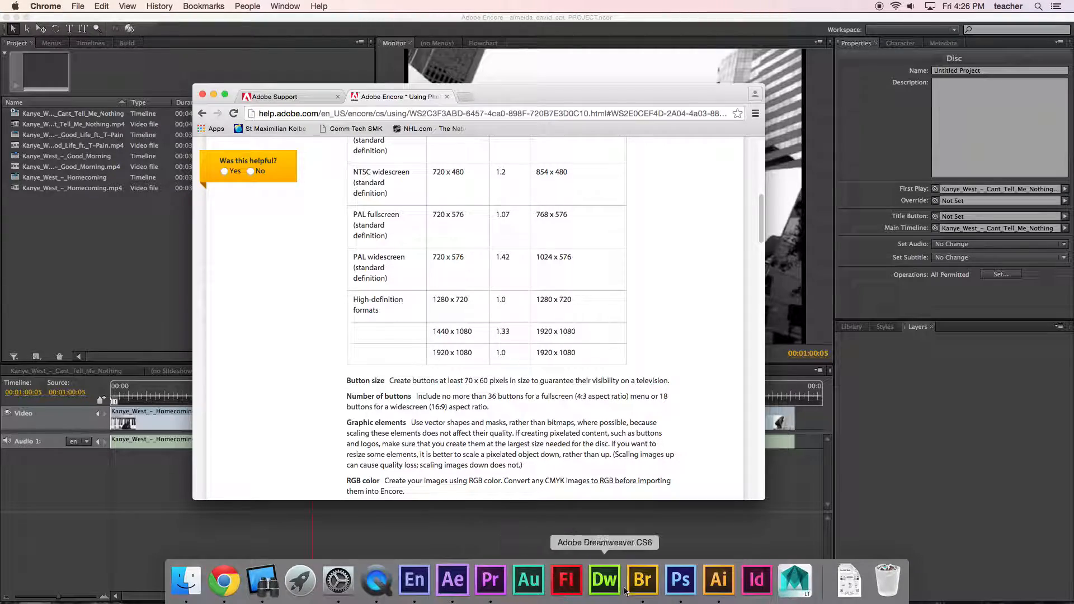
{"action": "left_click", "coordinate": [688, 589]}
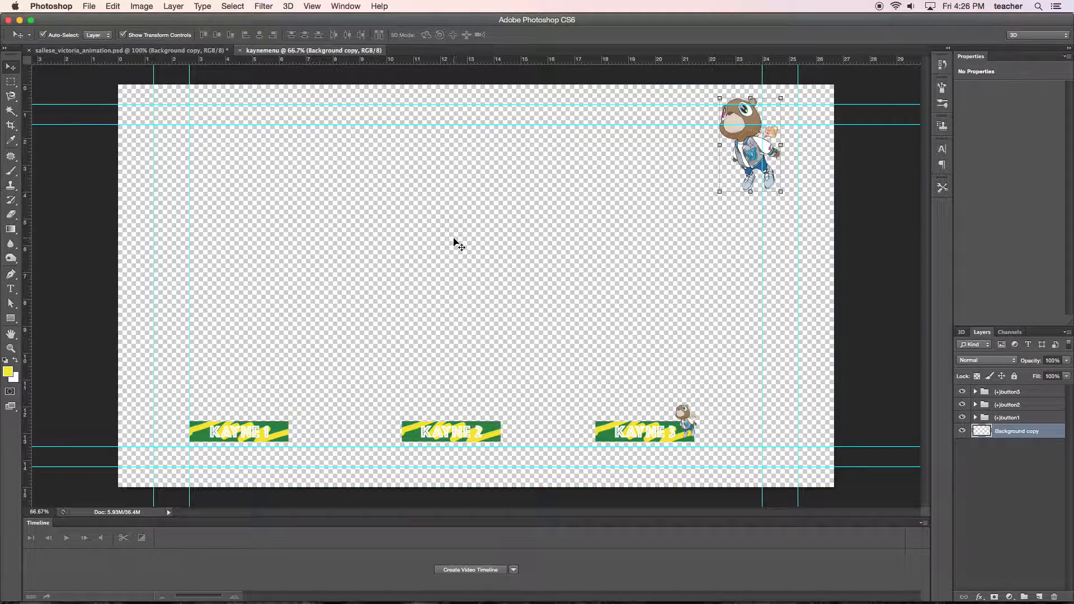
{"action": "left_click", "coordinate": [239, 50]}
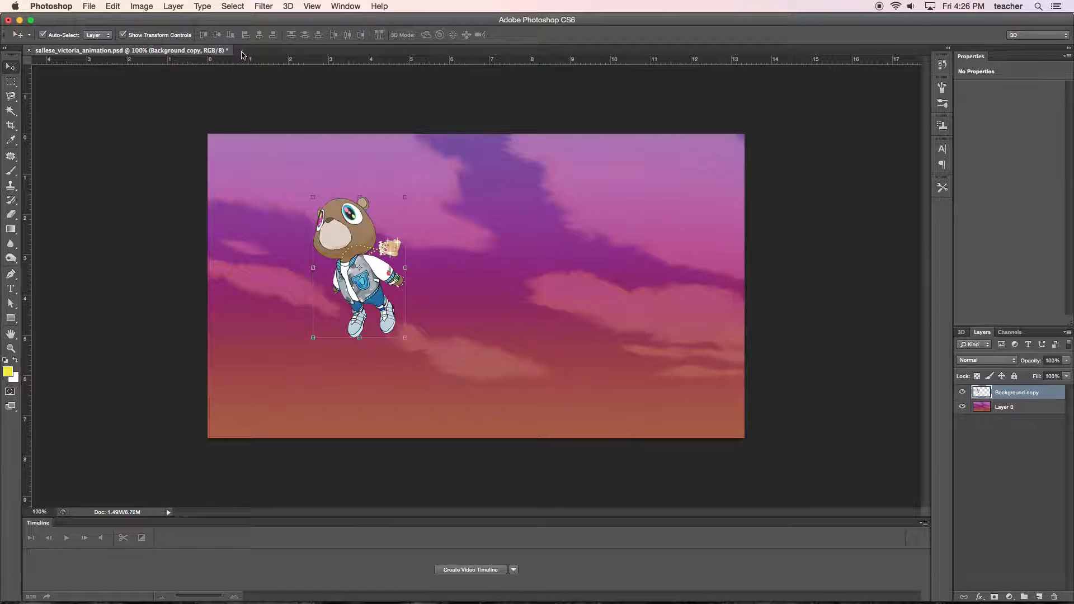
Create a new document with the Film & Video preset, size HDTV 1080p/29.97, and Square Pixels as the pixel aspect ratio.
{"action": "left_click", "coordinate": [97, 8]}
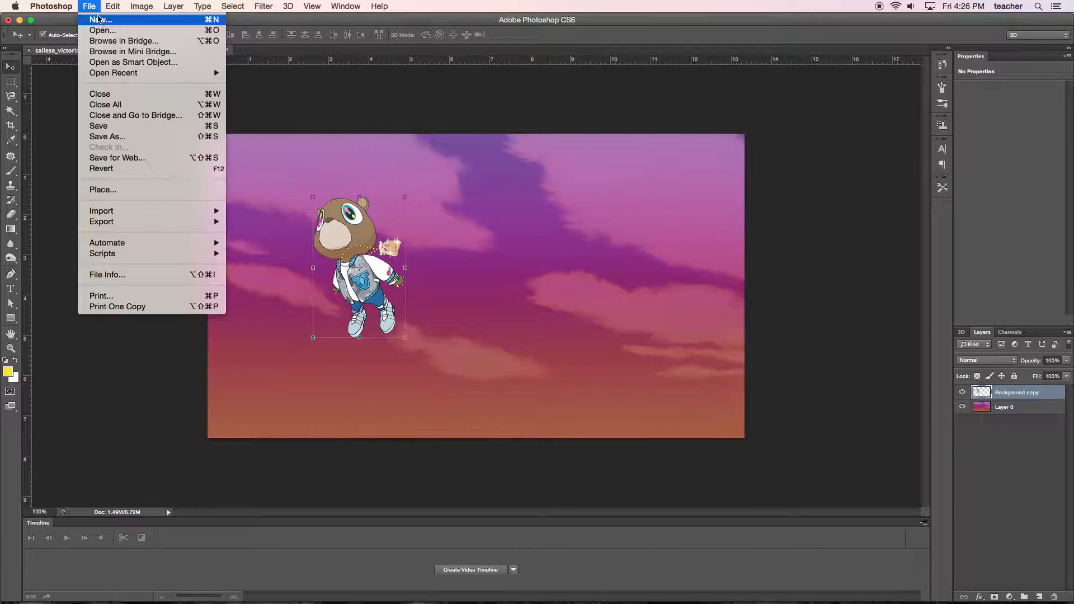
{"action": "left_click", "coordinate": [101, 18]}
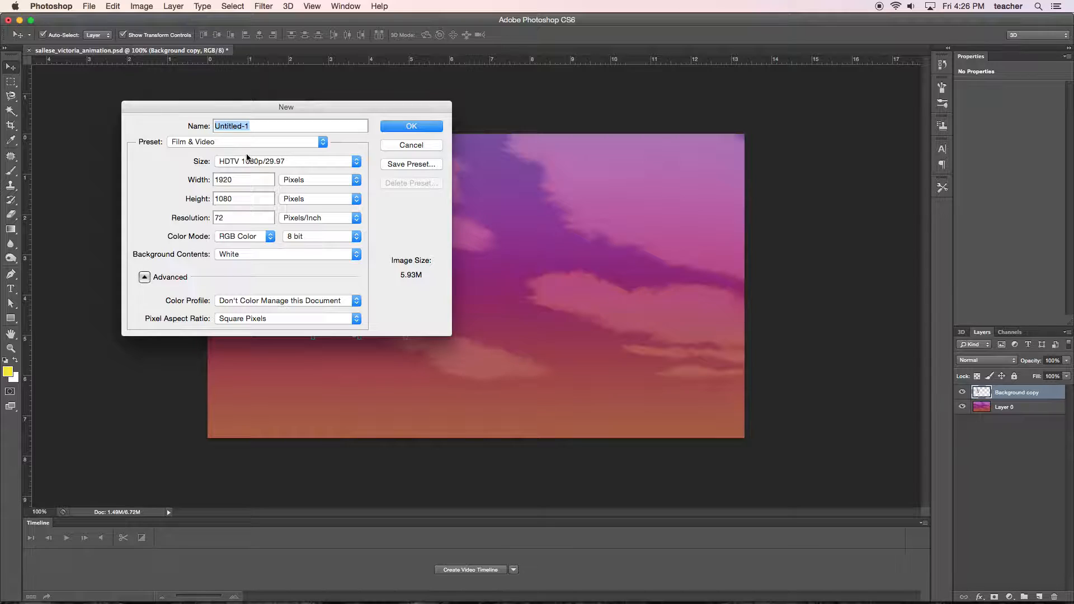
{"action": "left_click", "coordinate": [267, 141]}
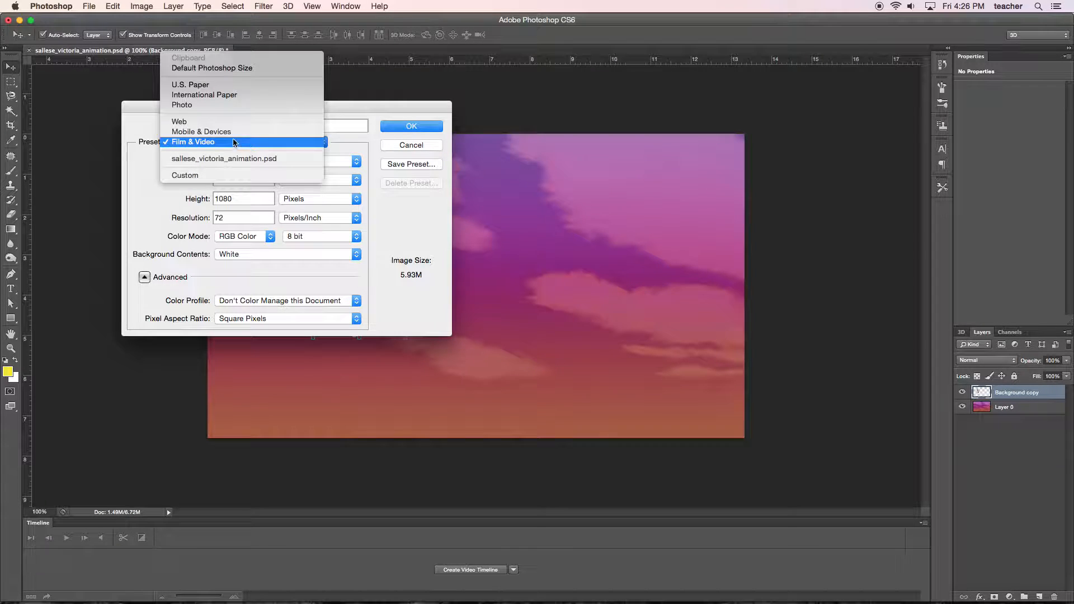
{"action": "left_click", "coordinate": [205, 141]}
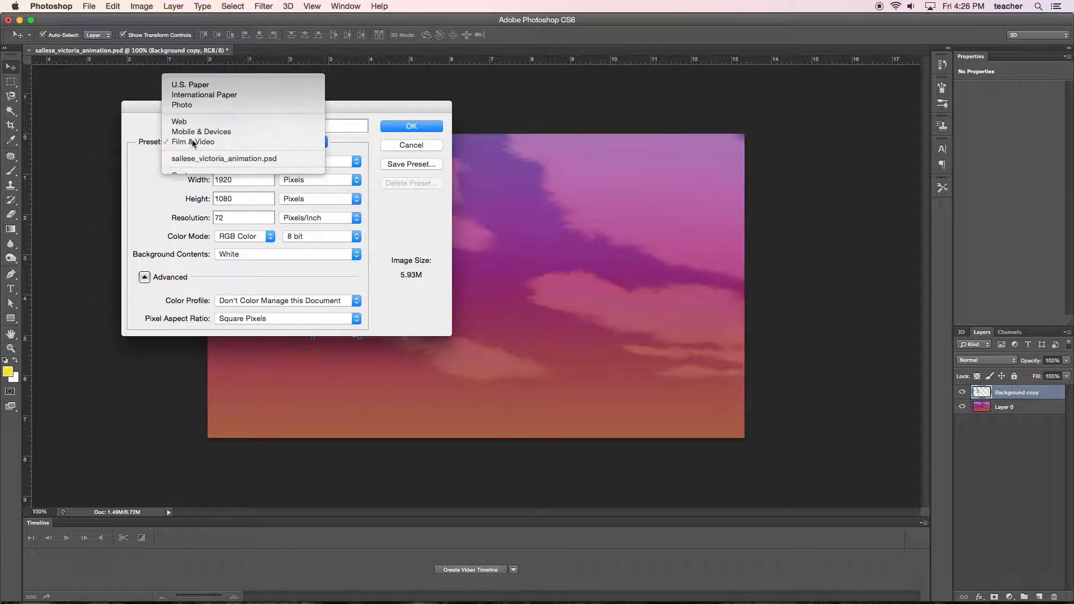
{"action": "left_click", "coordinate": [356, 164]}
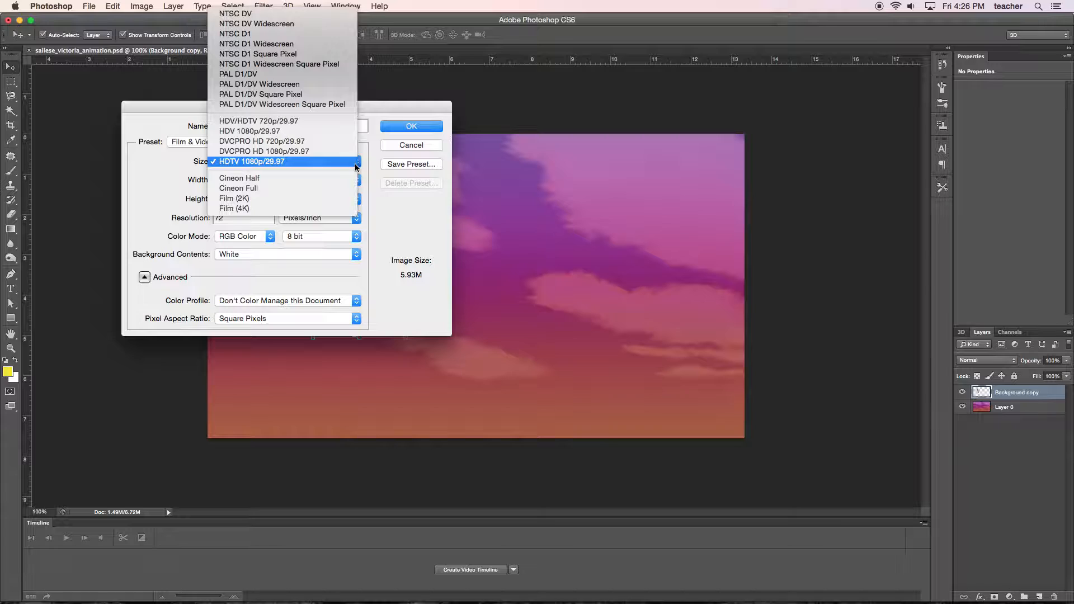
{"action": "left_click", "coordinate": [263, 163]}
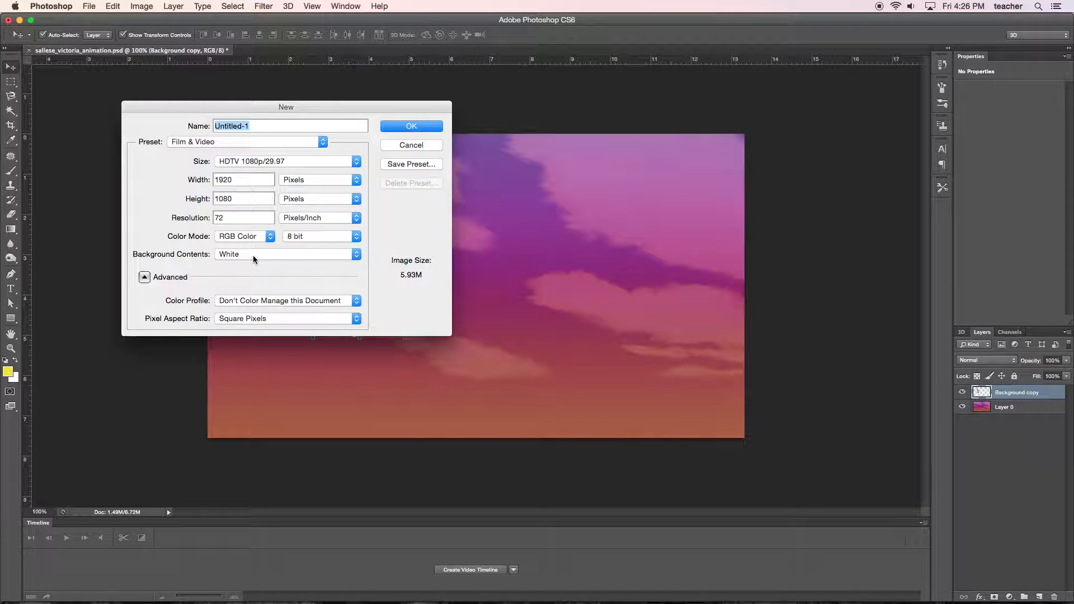
{"action": "left_click", "coordinate": [256, 320]}
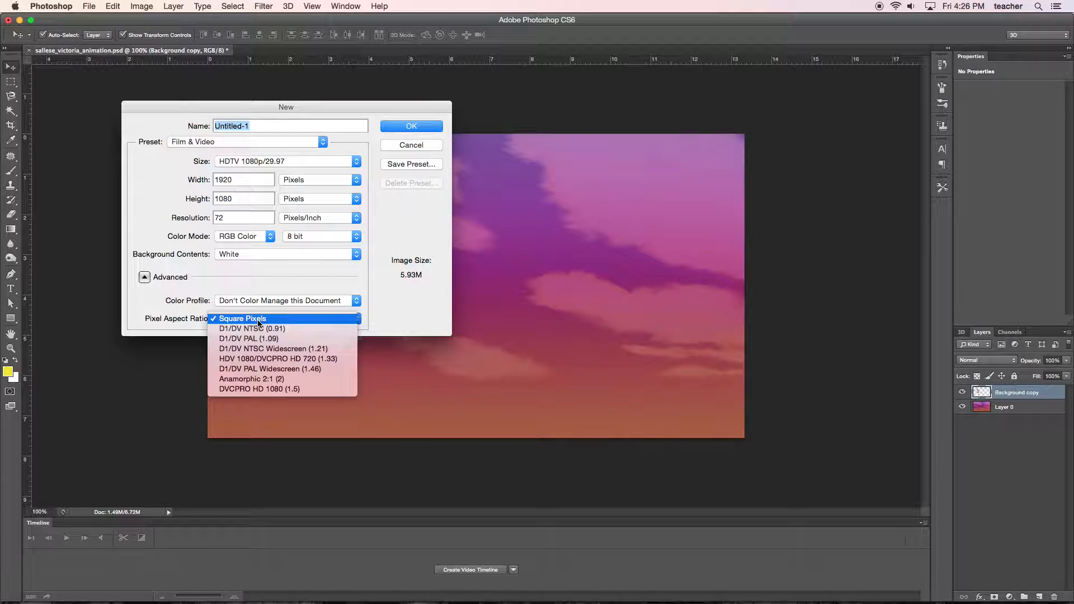
{"action": "left_click", "coordinate": [258, 320]}
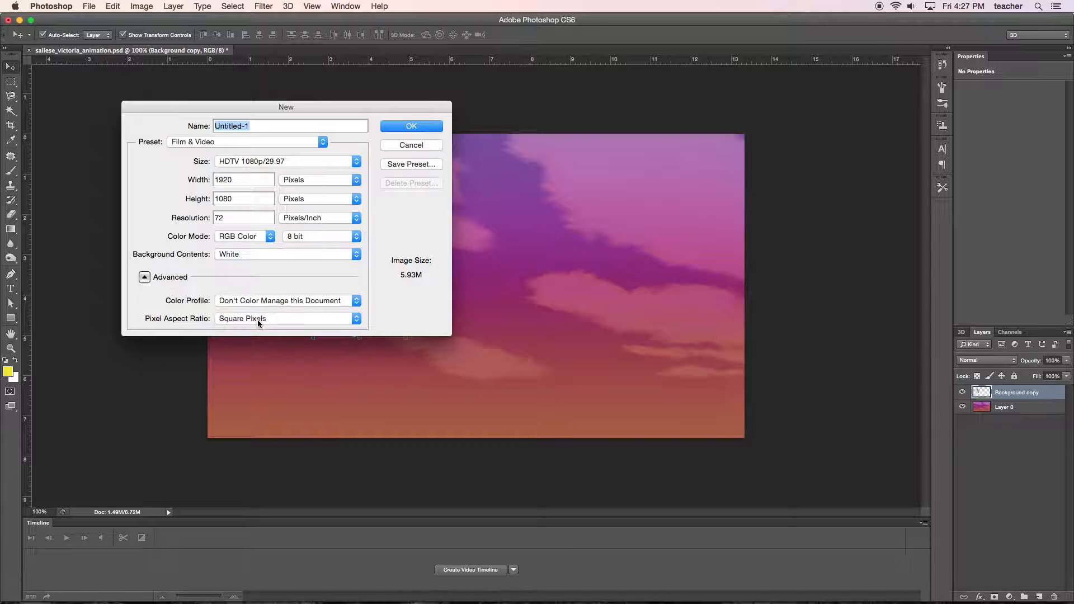
{"action": "left_click", "coordinate": [417, 126]}
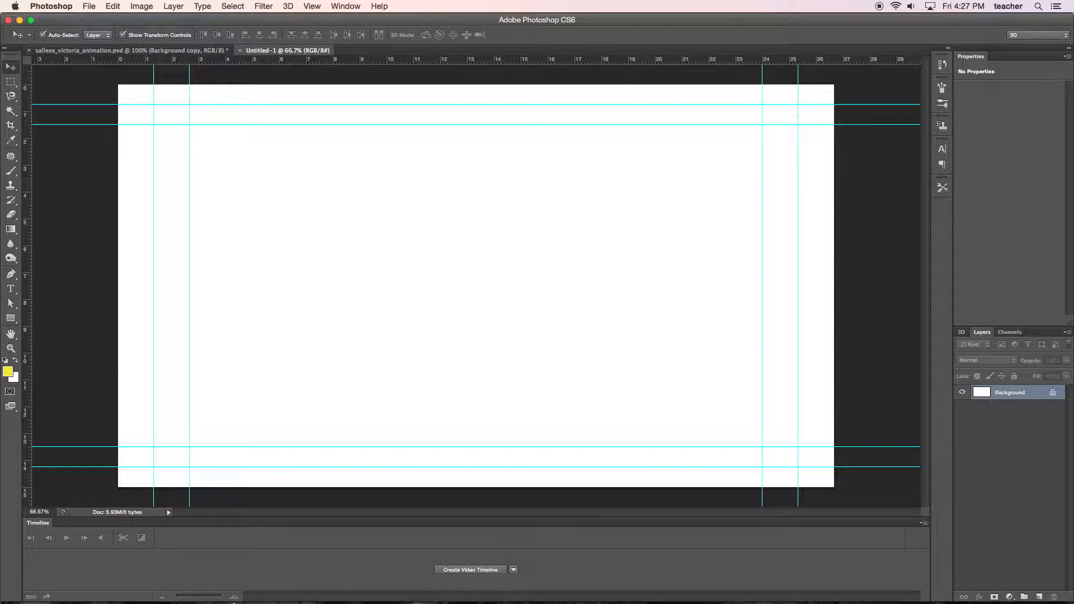
Switch to Chrome, examine the Adobe help section on layer name prefixes for menus, and return to Photoshop.
{"action": "mouse_move", "coordinate": [233, 602]}
{"action": "left_click", "coordinate": [223, 578]}
{"action": "scroll", "coordinate": [433, 383], "scroll_direction": "down", "scroll_amount": 5}
{"action": "scroll", "coordinate": [433, 383], "scroll_direction": "down", "scroll_amount": 10}
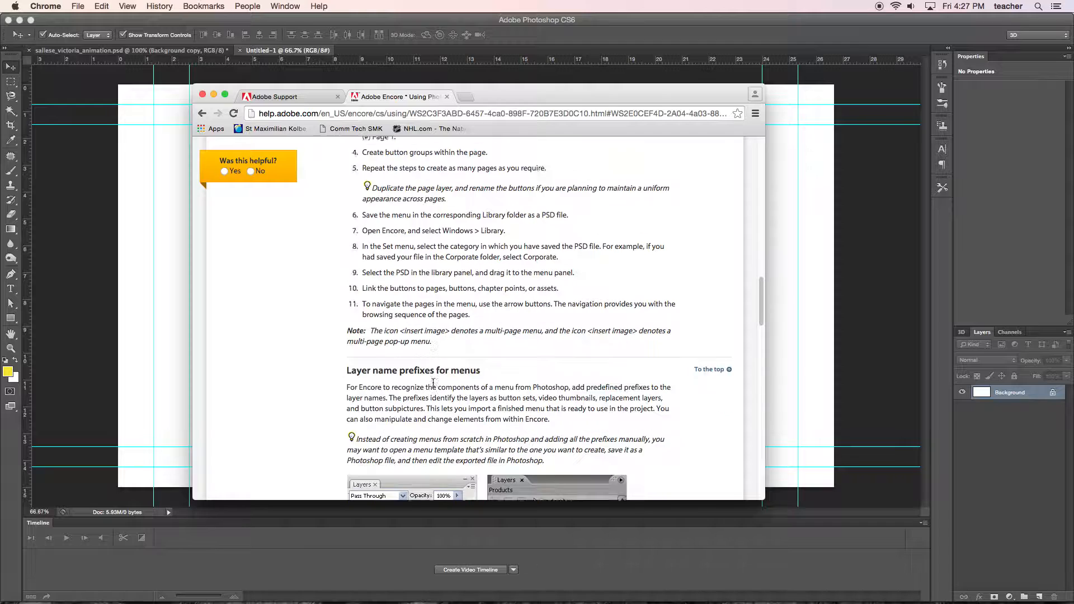
{"action": "scroll", "coordinate": [433, 383], "scroll_direction": "down", "scroll_amount": 6}
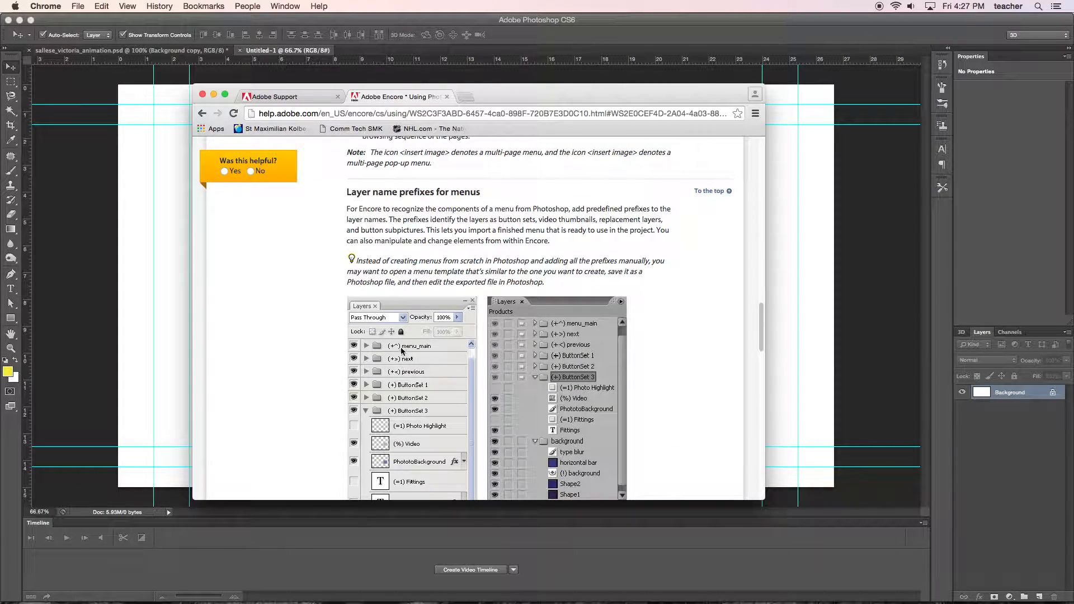
{"action": "left_click", "coordinate": [176, 277]}
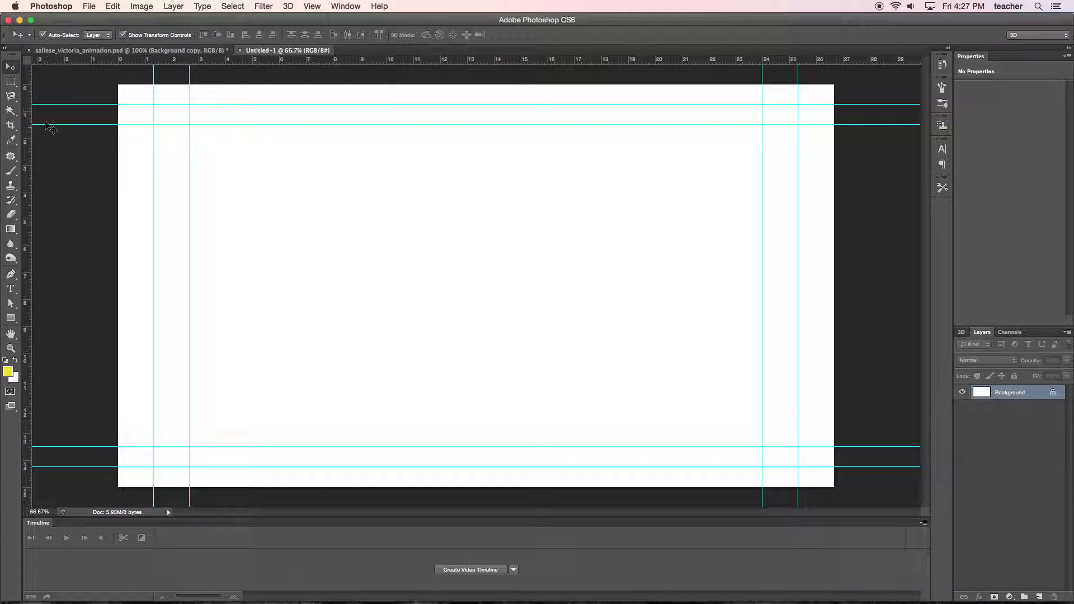
Add a new layer and marquee-select a wide button-sized rectangle where the inner left and inner bottom guides meet.
{"action": "left_click", "coordinate": [11, 83]}
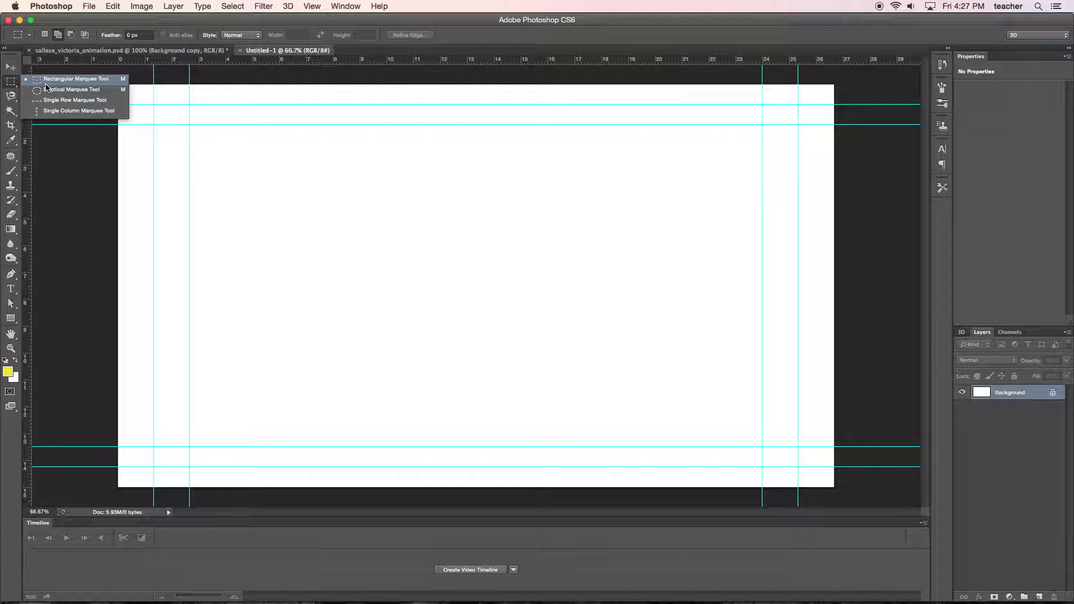
{"action": "left_click", "coordinate": [44, 83]}
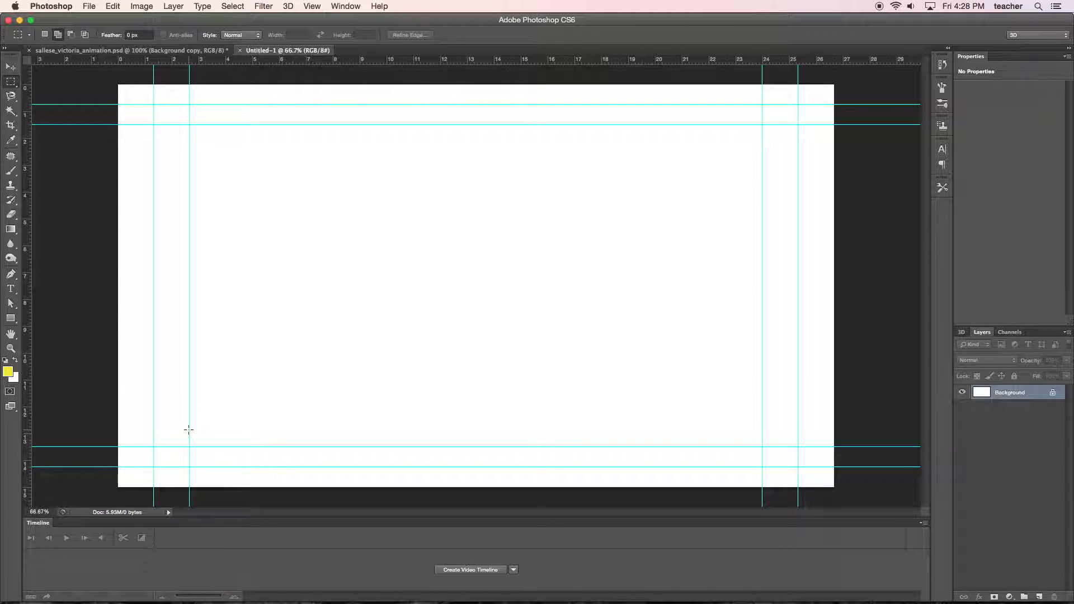
{"action": "left_click", "coordinate": [1040, 596]}
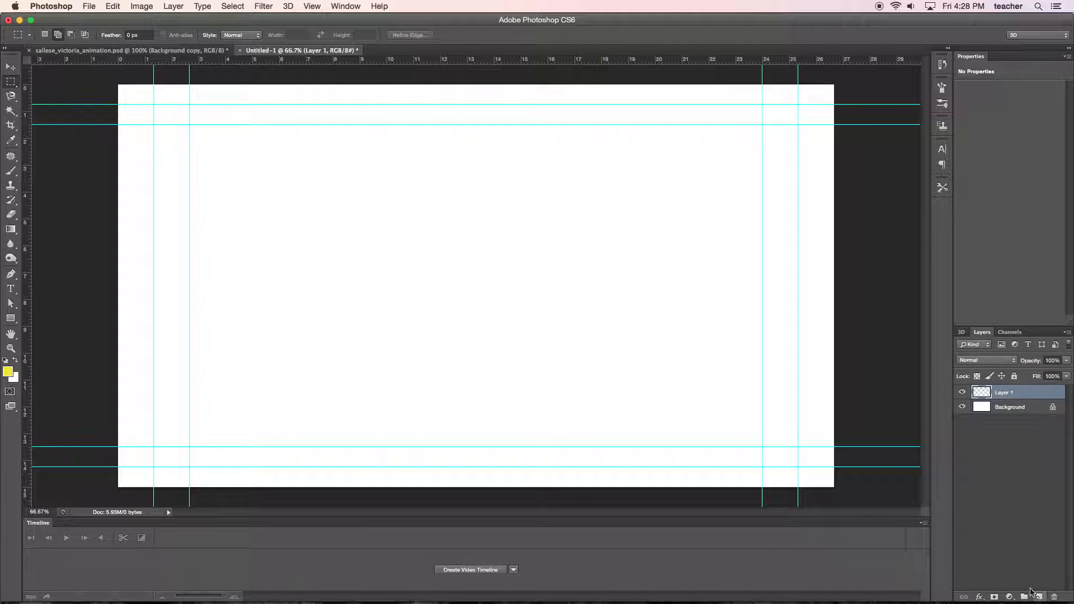
{"action": "left_click_drag", "start_coordinate": [189, 425], "coordinate": [306, 447]}
Paint yellow brush strokes across the rectangular selection.
{"action": "left_click", "coordinate": [11, 171]}
{"action": "left_click_drag", "start_coordinate": [190, 435], "coordinate": [330, 428]}
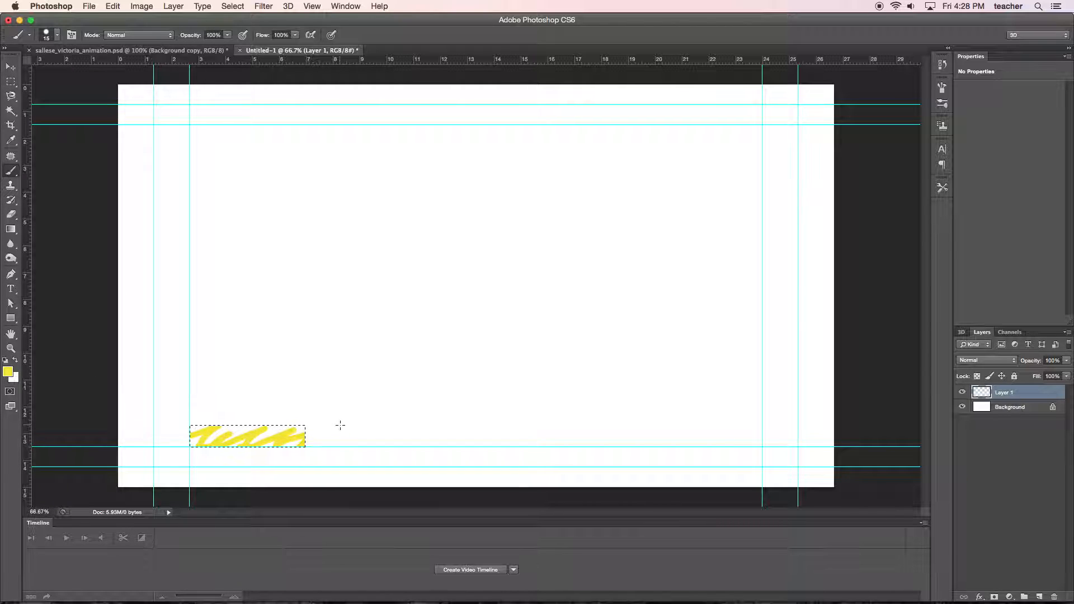
Fill the rectangular selection with a custom bright green colour.
{"action": "left_click", "coordinate": [113, 6]}
{"action": "left_click", "coordinate": [121, 190]}
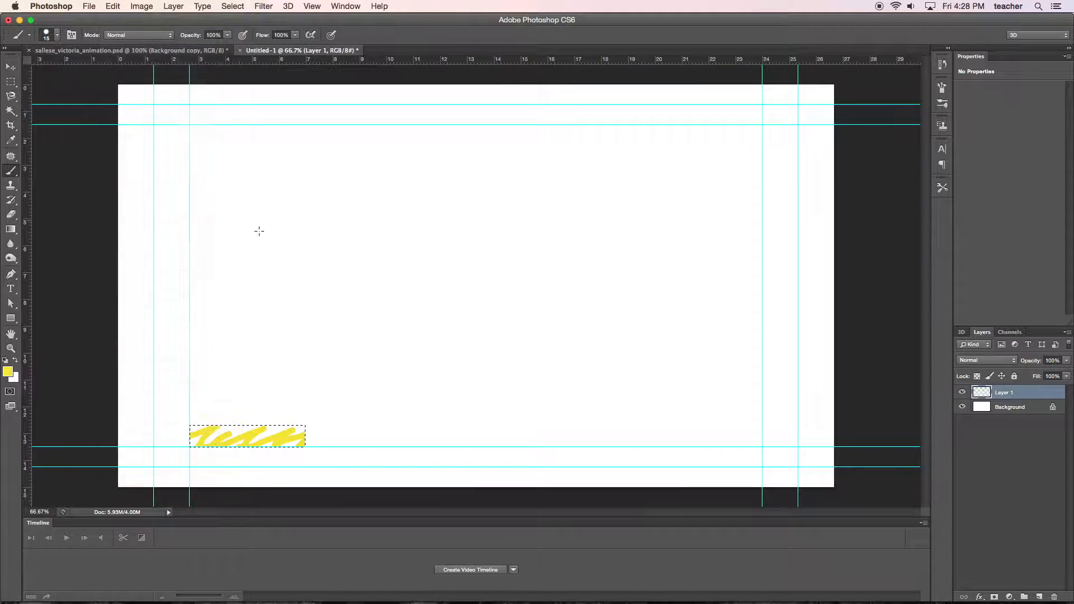
{"action": "left_click", "coordinate": [311, 165]}
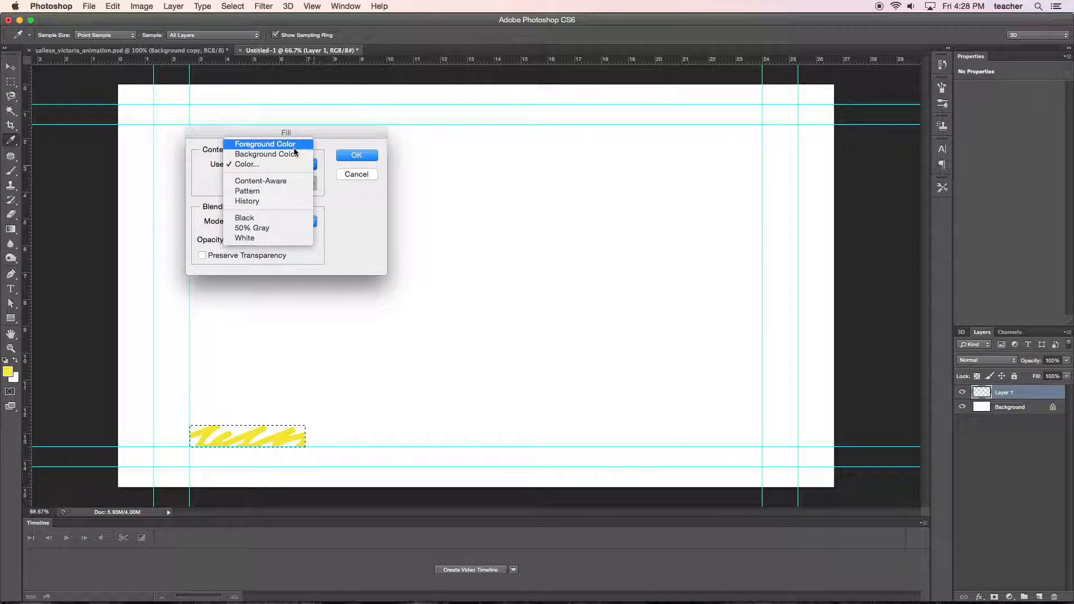
{"action": "left_click", "coordinate": [286, 164]}
{"action": "left_click", "coordinate": [404, 160]}
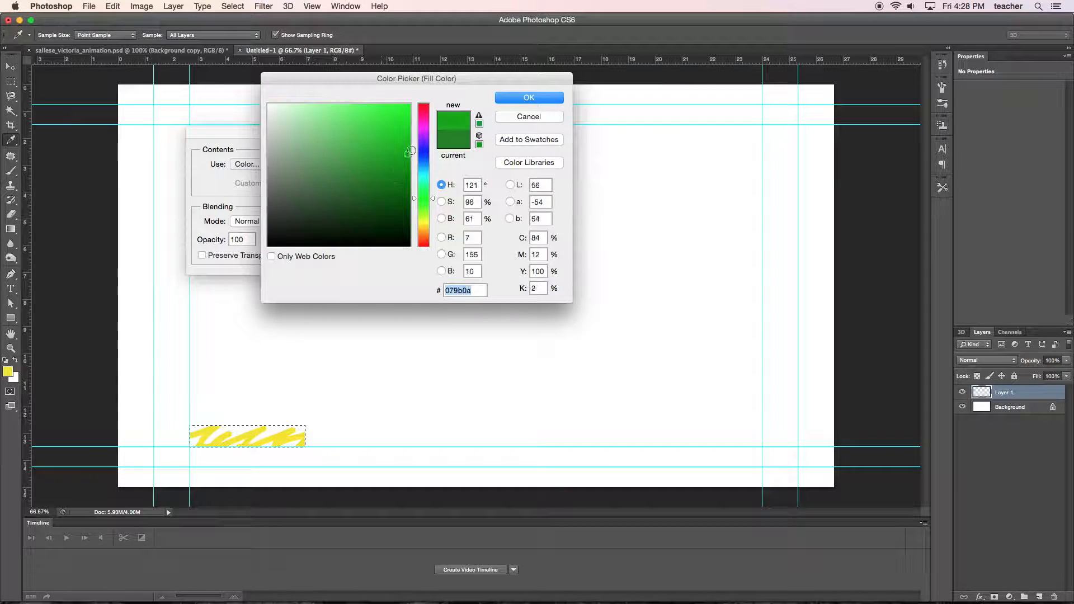
{"action": "left_click", "coordinate": [528, 99]}
{"action": "left_click", "coordinate": [366, 157]}
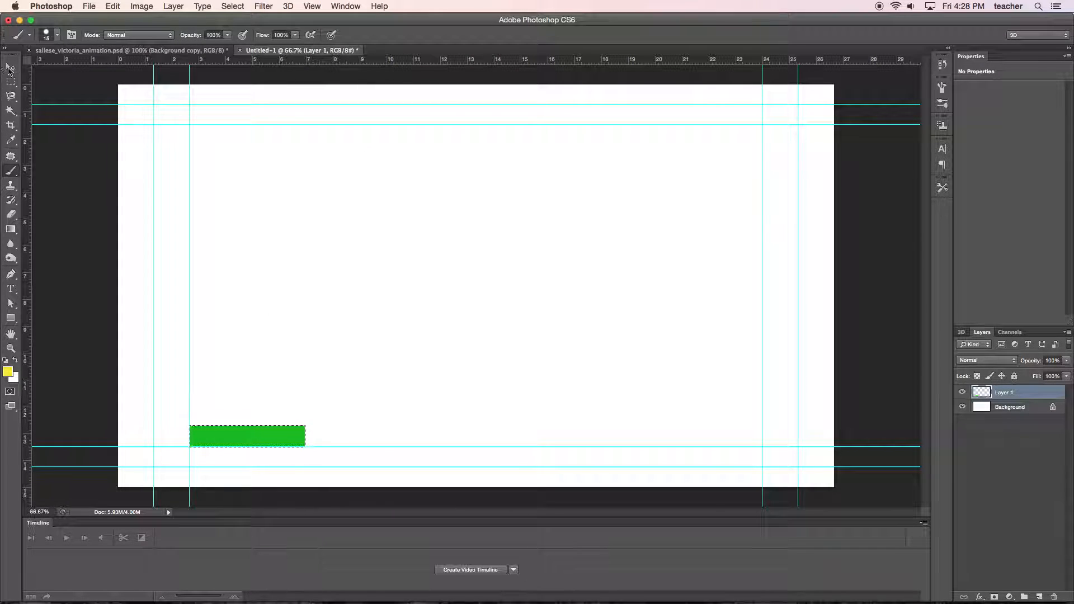
Add the white text "KAYNE 1" on the green rectangle and shift it right toward the rectangle's middle.
{"action": "left_click", "coordinate": [9, 68]}
{"action": "left_click", "coordinate": [10, 289]}
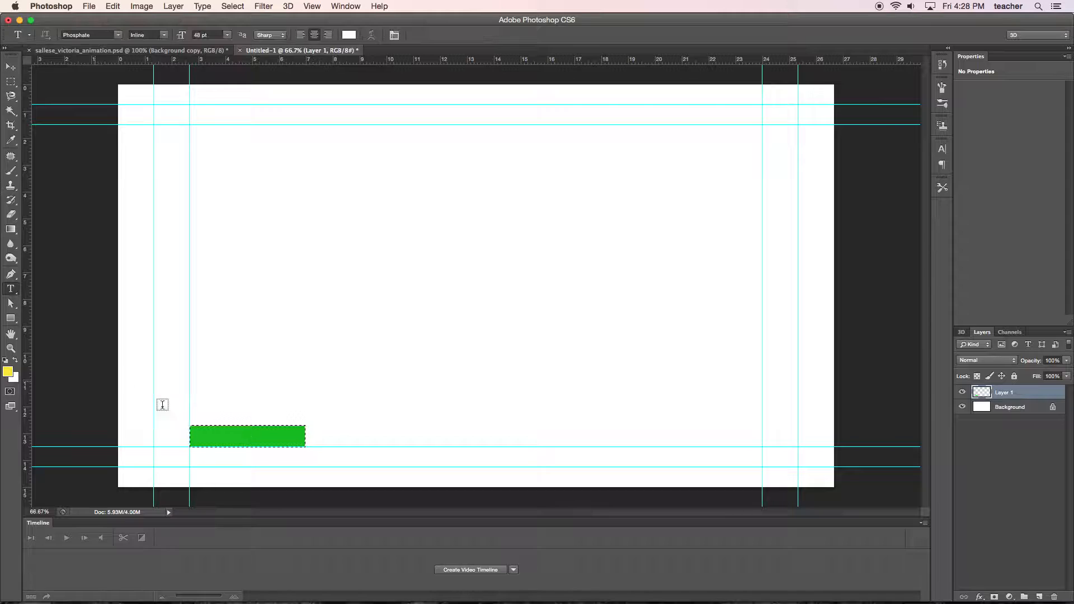
{"action": "left_click", "coordinate": [217, 441]}
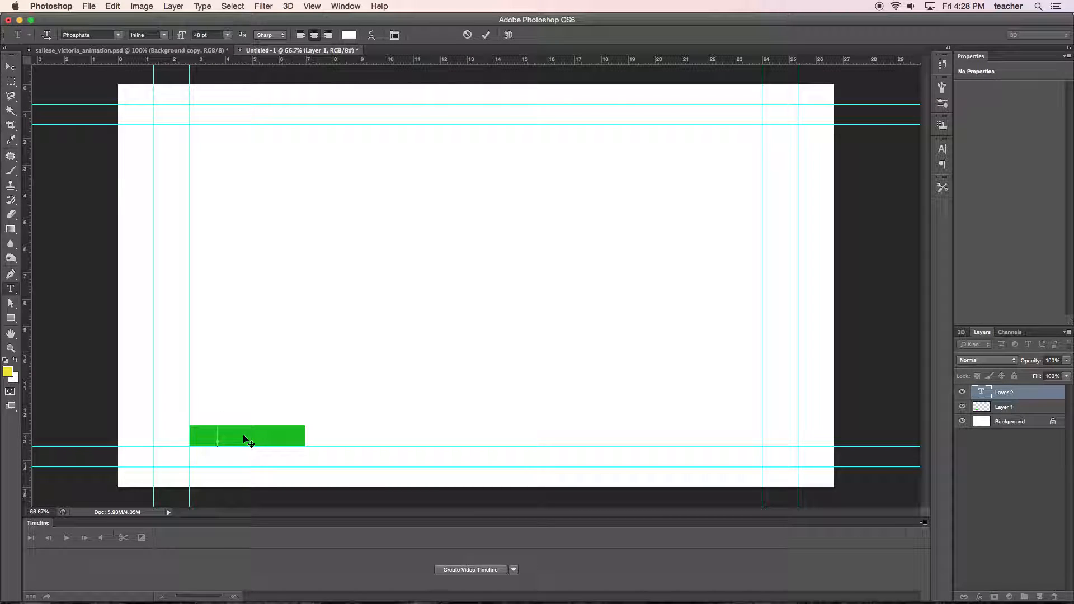
{"action": "type", "text": "KAYNE 1"}
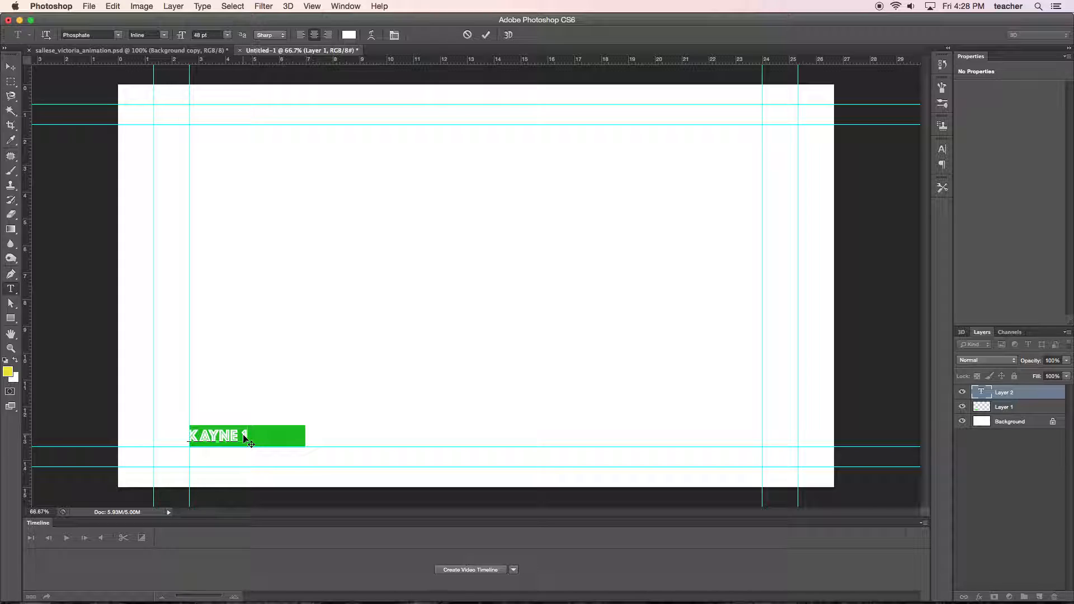
{"action": "left_click", "coordinate": [12, 68]}
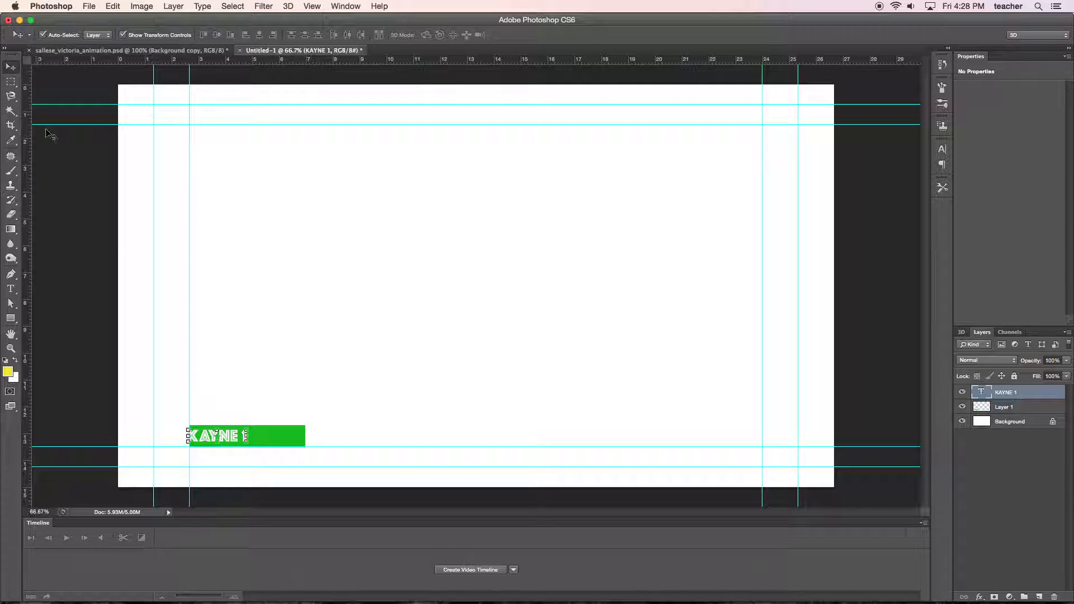
{"action": "left_click_drag", "start_coordinate": [235, 442], "coordinate": [246, 439]}
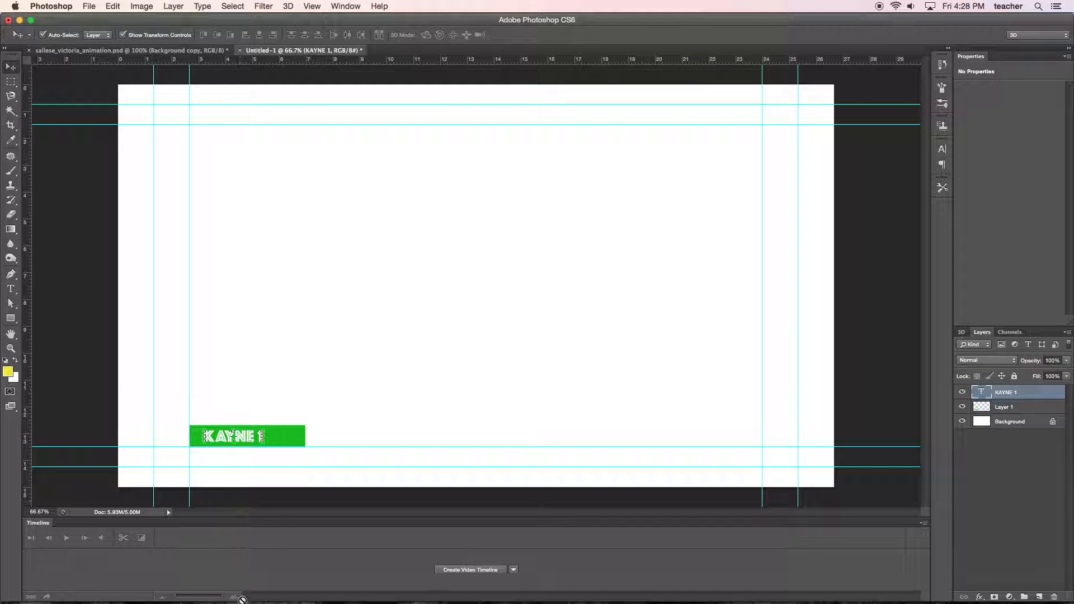
Clear the layer selection and create a new empty layer group above the KAYNE 1 layer.
{"action": "left_click", "coordinate": [977, 454]}
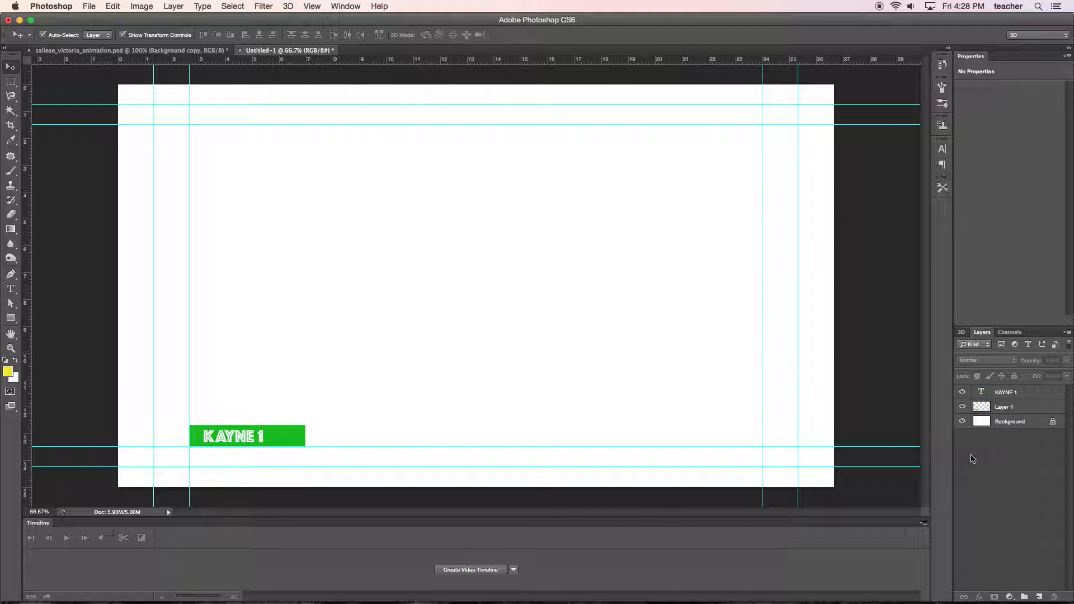
{"action": "left_click", "coordinate": [1024, 597]}
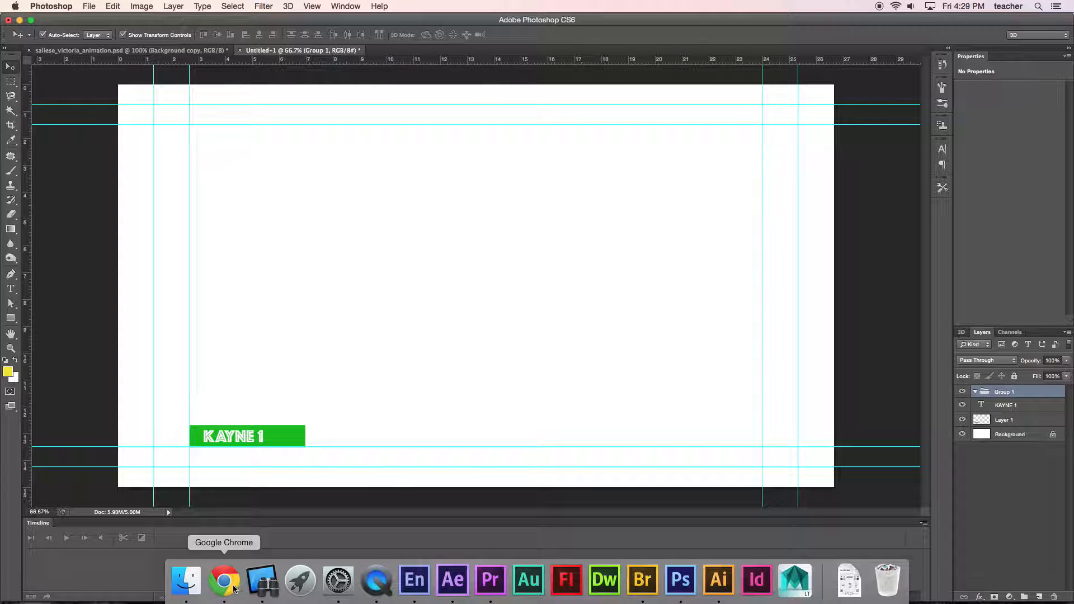
Switch to Chrome to examine the button set prefixes in the help page's layer examples, and bring Encore forward.
{"action": "left_click", "coordinate": [223, 581]}
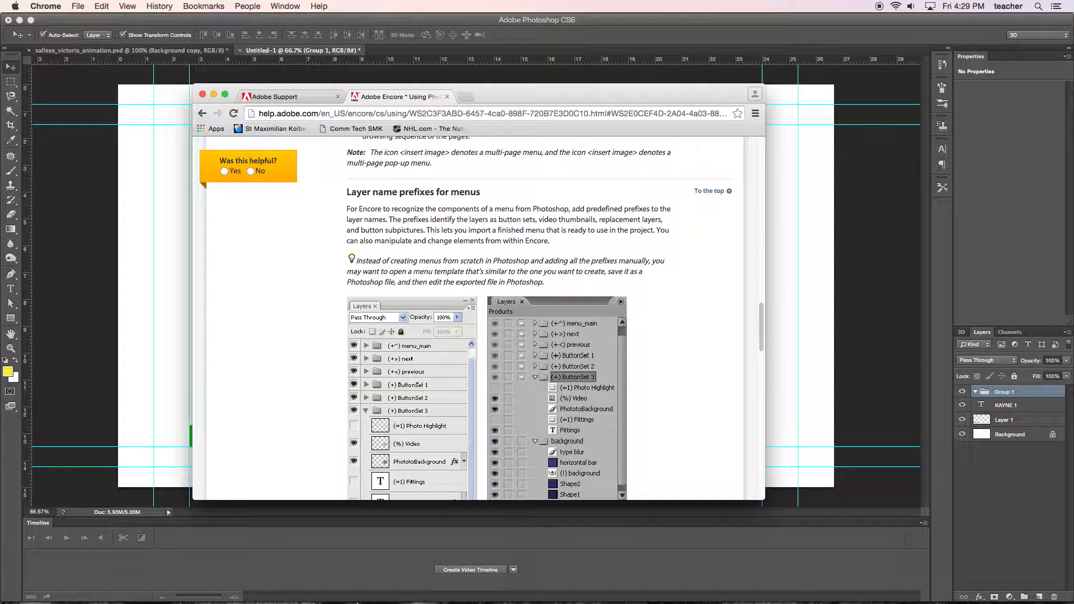
{"action": "mouse_move", "coordinate": [357, 602]}
{"action": "left_click", "coordinate": [414, 591]}
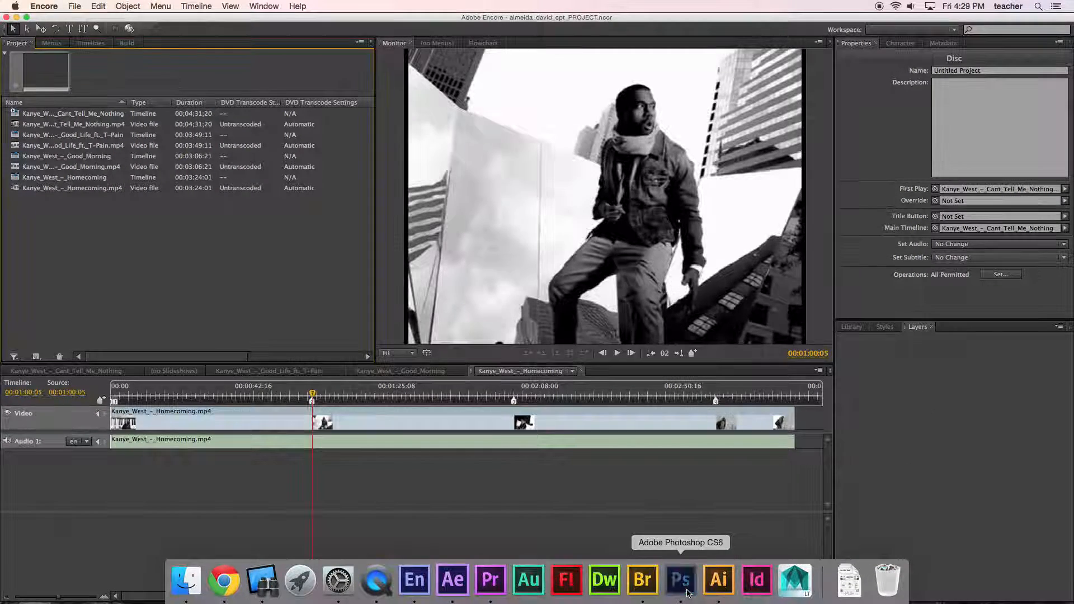
Return to Photoshop and rename the new layer group as "(+)BUTTON1".
{"action": "left_click", "coordinate": [681, 579]}
{"action": "double_click", "coordinate": [1005, 392]}
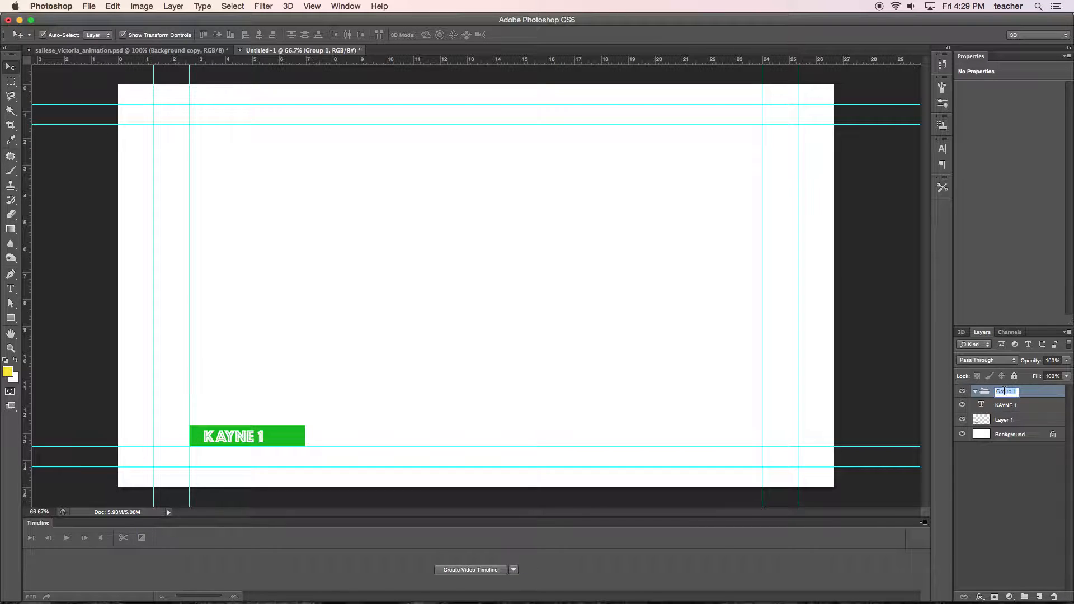
{"action": "key", "text": "BackSpace"}
{"action": "type", "text": "(+)BUTTON1"}
{"action": "key", "text": "Return"}
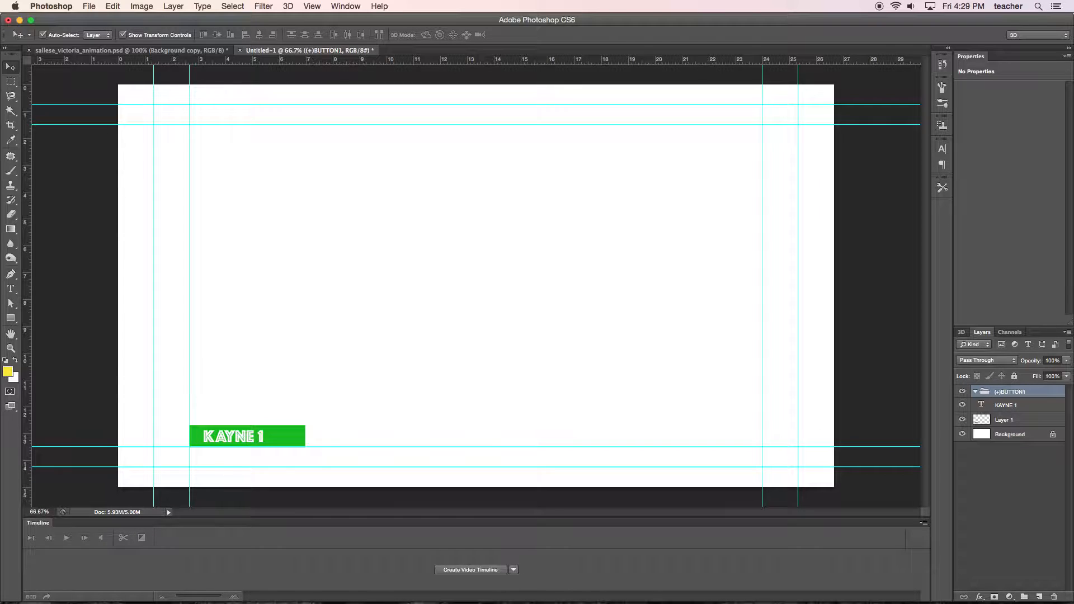
Move the KAYNE 1 text layer and the green rectangle's layer together into the (+)BUTTON1 group.
{"action": "left_click", "coordinate": [1019, 406]}
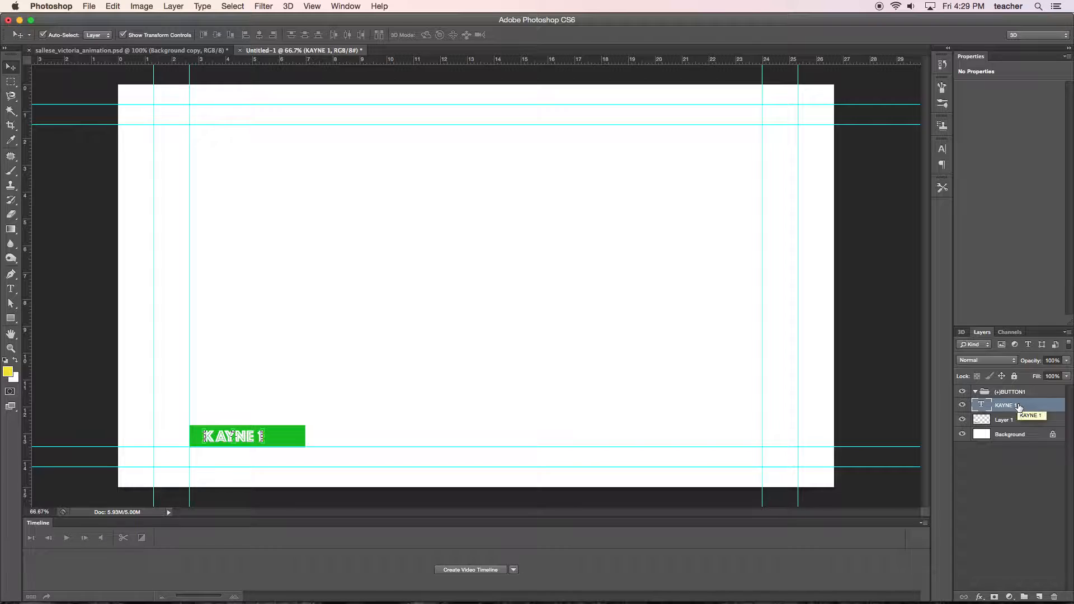
{"action": "left_click", "coordinate": [1013, 420], "text": "shift"}
{"action": "left_click_drag", "start_coordinate": [1014, 420], "coordinate": [1018, 393]}
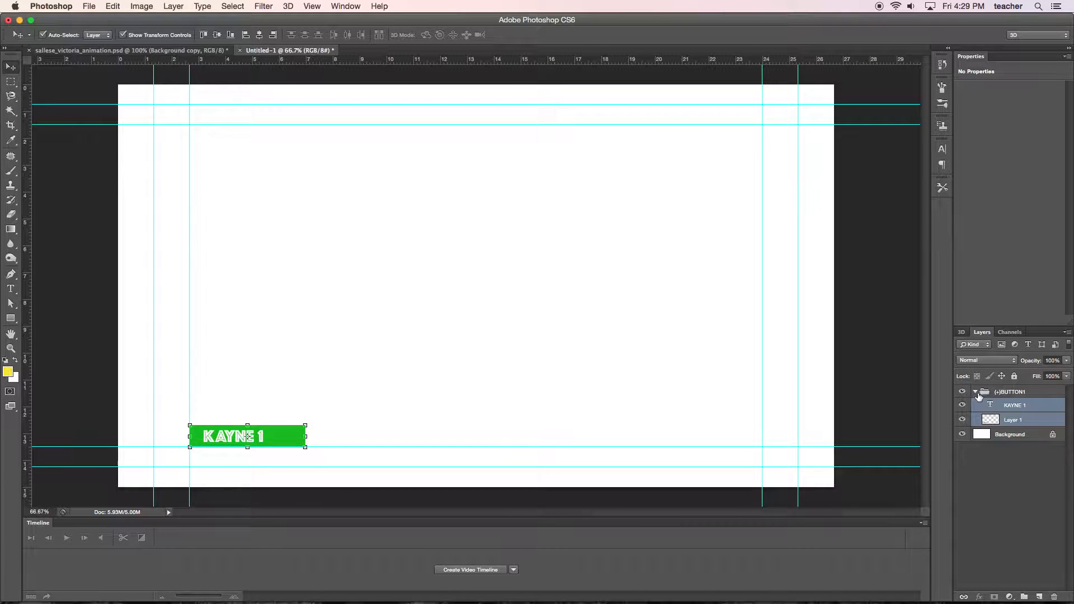
Copy the bear character from the other open animation document into the menu document, placing it beside the green KAYNE 1 button.
{"action": "left_click", "coordinate": [975, 392]}
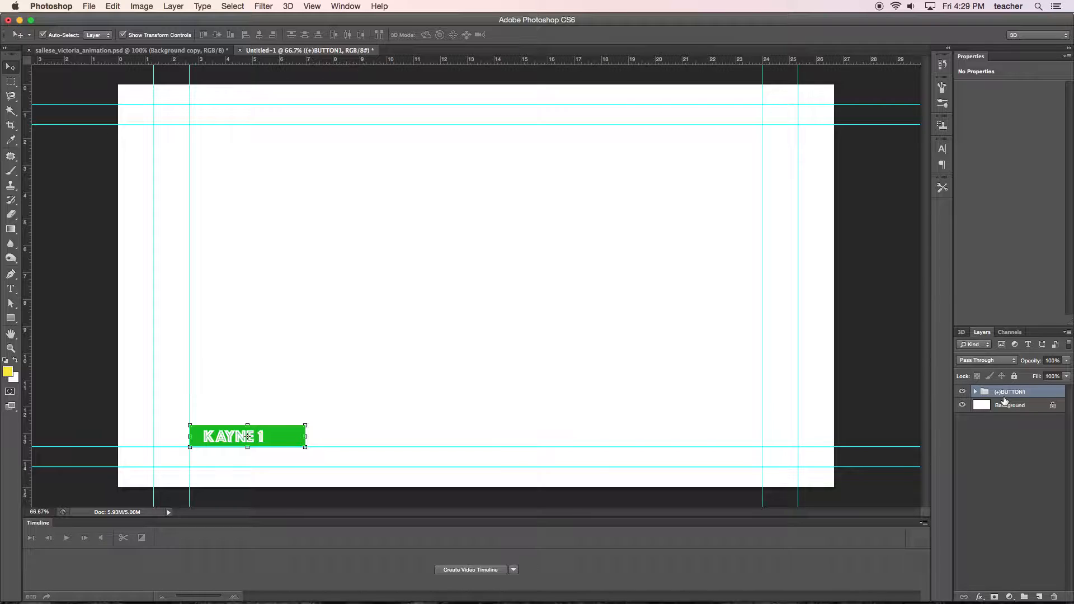
{"action": "left_click", "coordinate": [202, 50]}
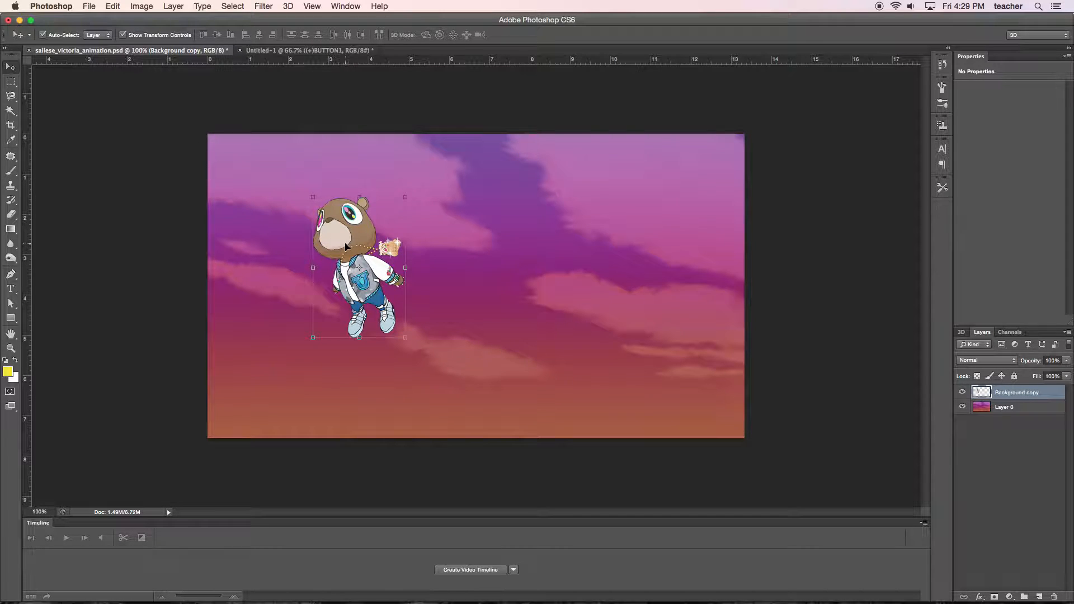
{"action": "left_click_drag", "start_coordinate": [348, 246], "coordinate": [317, 52]}
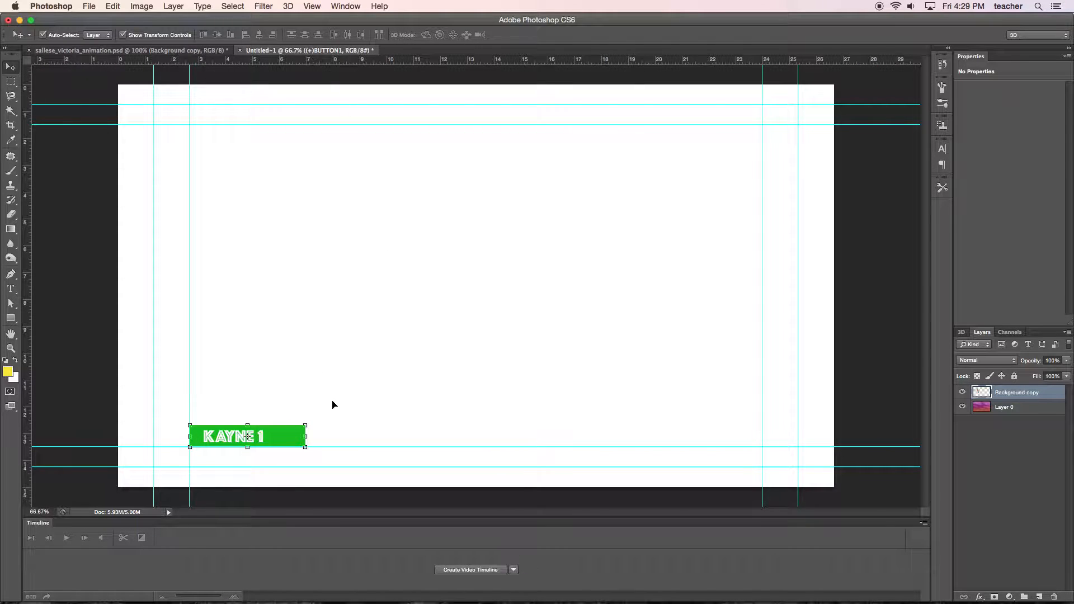
{"action": "left_click_drag", "start_coordinate": [338, 401], "coordinate": [339, 401]}
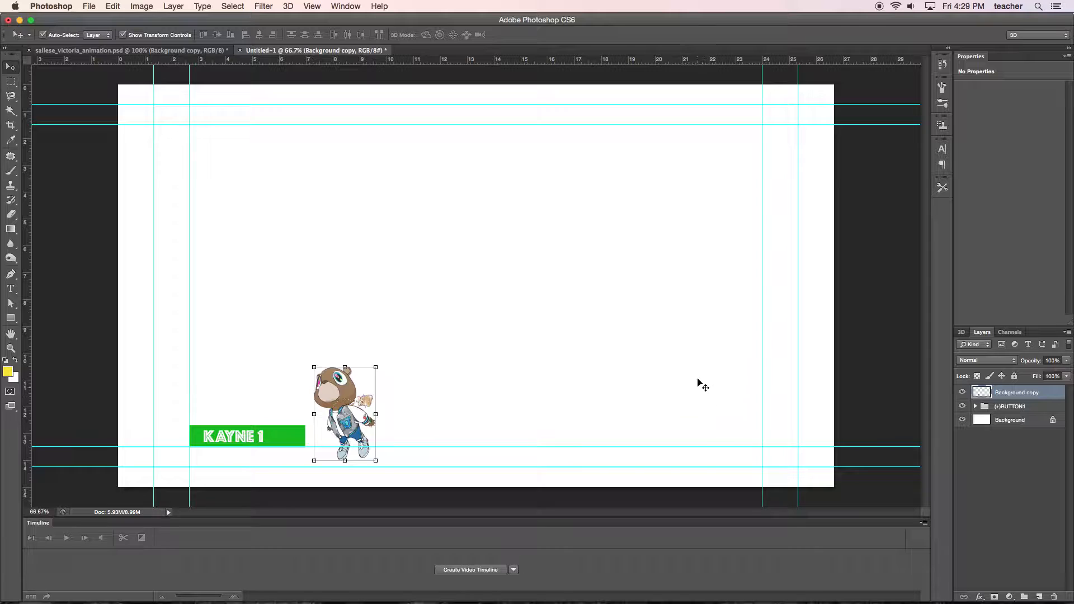
Move the bear layer to the top of the (+)BUTTON1 group and scale it to about 61% over the green rectangle's right end.
{"action": "left_click", "coordinate": [975, 407]}
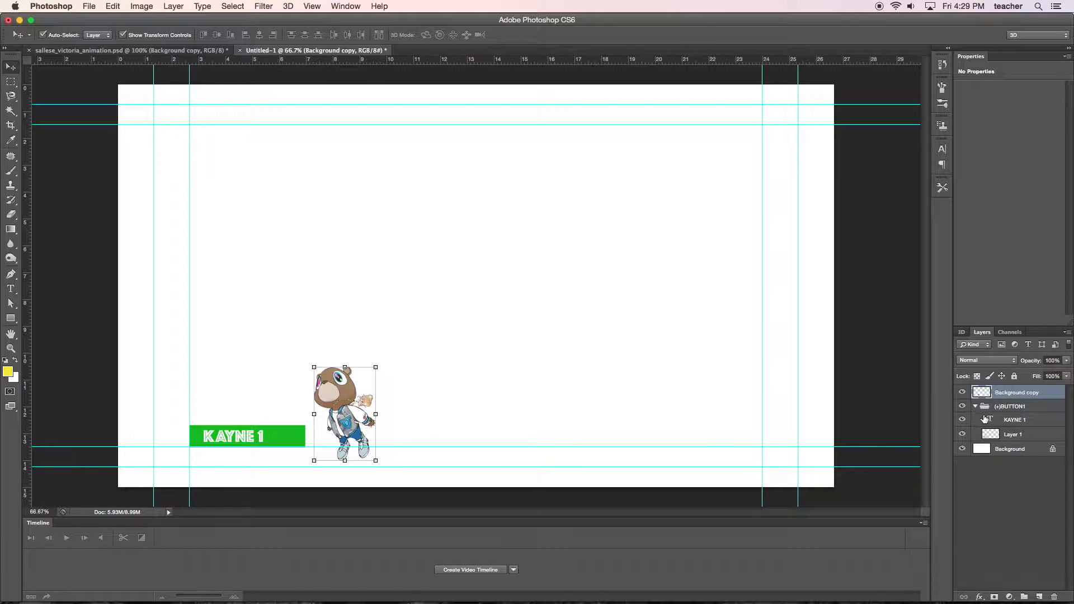
{"action": "left_click_drag", "start_coordinate": [1001, 397], "coordinate": [1007, 408]}
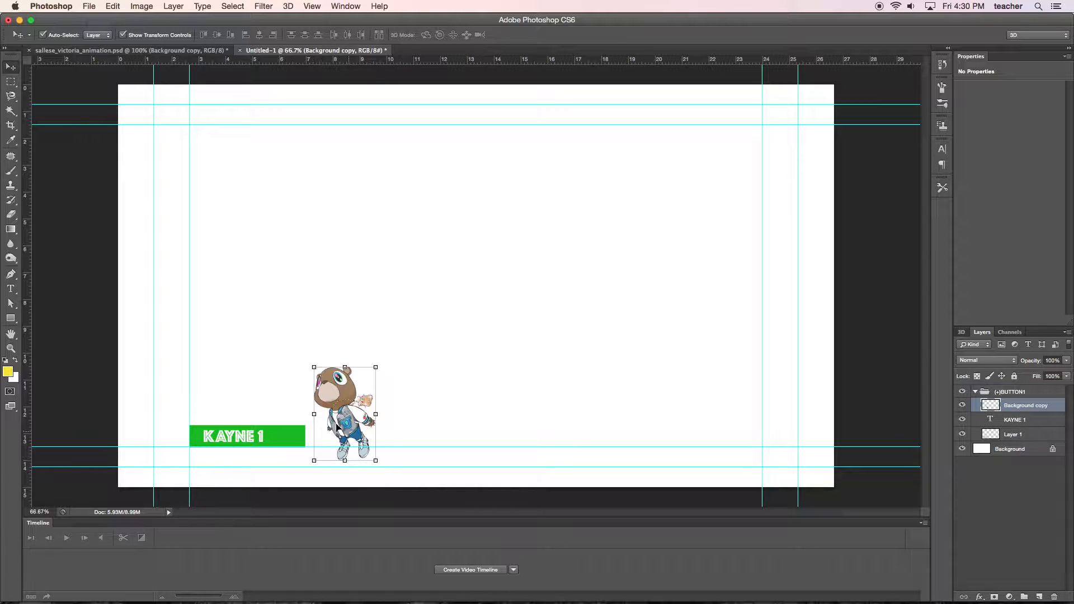
{"action": "left_click_drag", "start_coordinate": [376, 368], "coordinate": [305, 421]}
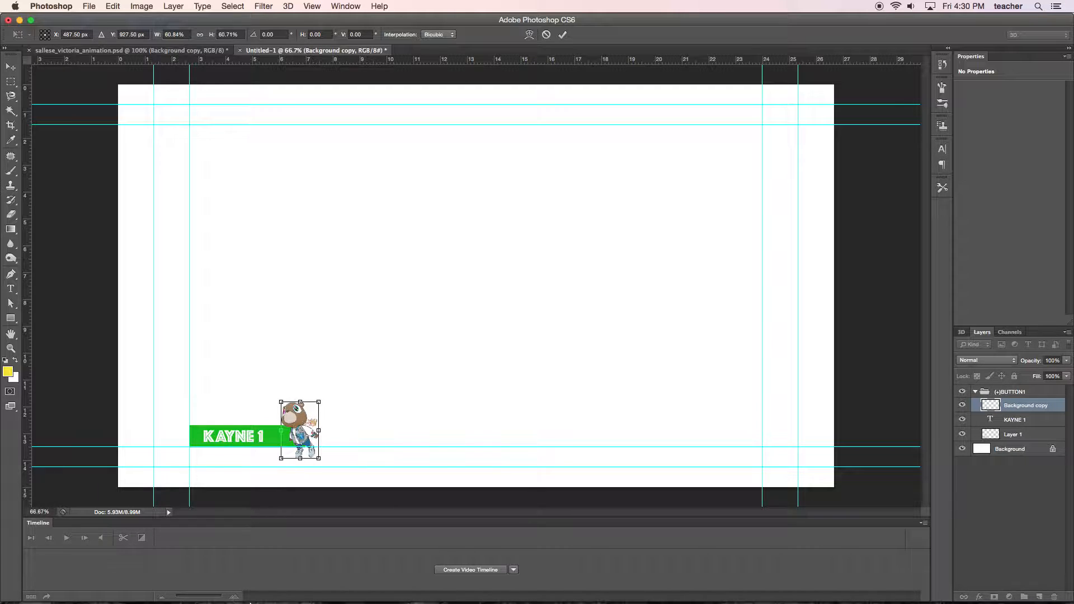
Switch to Chrome to check the highlight layer prefix in the help page's layer examples, and return to Photoshop.
{"action": "mouse_move", "coordinate": [250, 602]}
{"action": "left_click", "coordinate": [224, 576]}
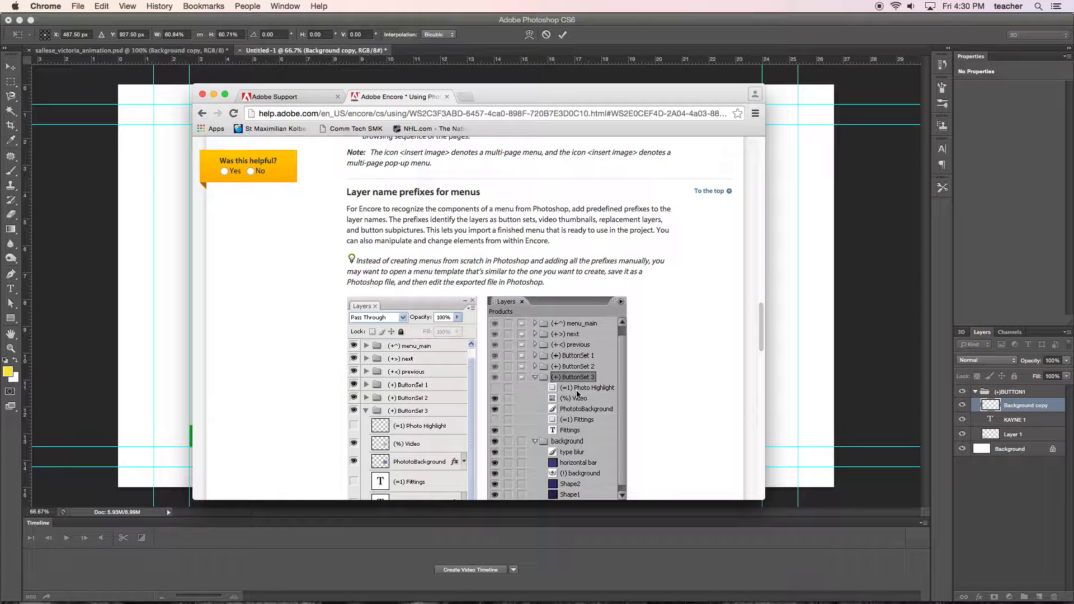
{"action": "mouse_move", "coordinate": [300, 600]}
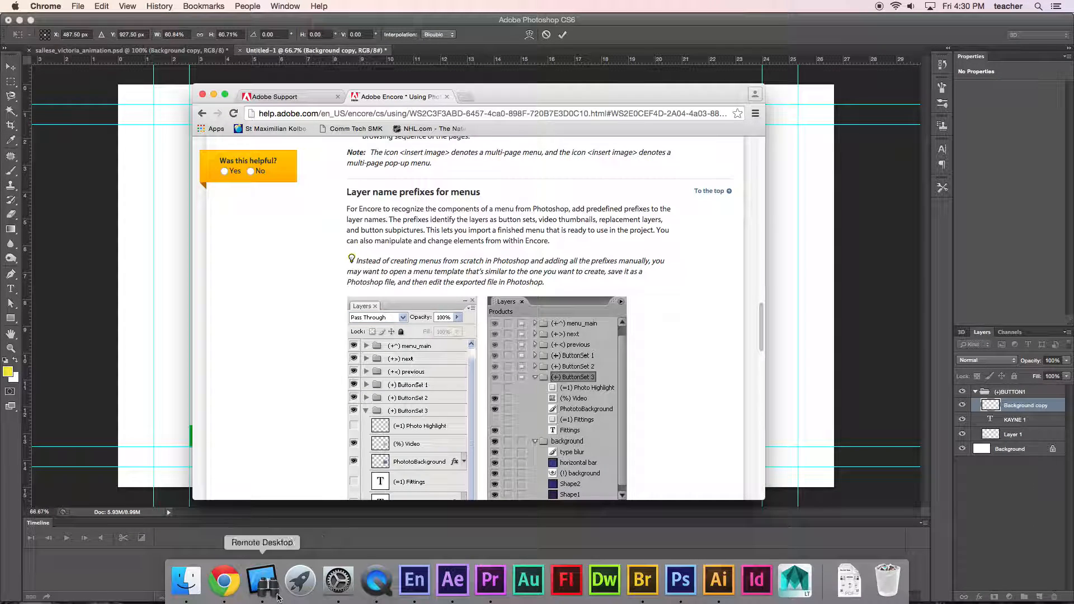
{"action": "left_click", "coordinate": [681, 582]}
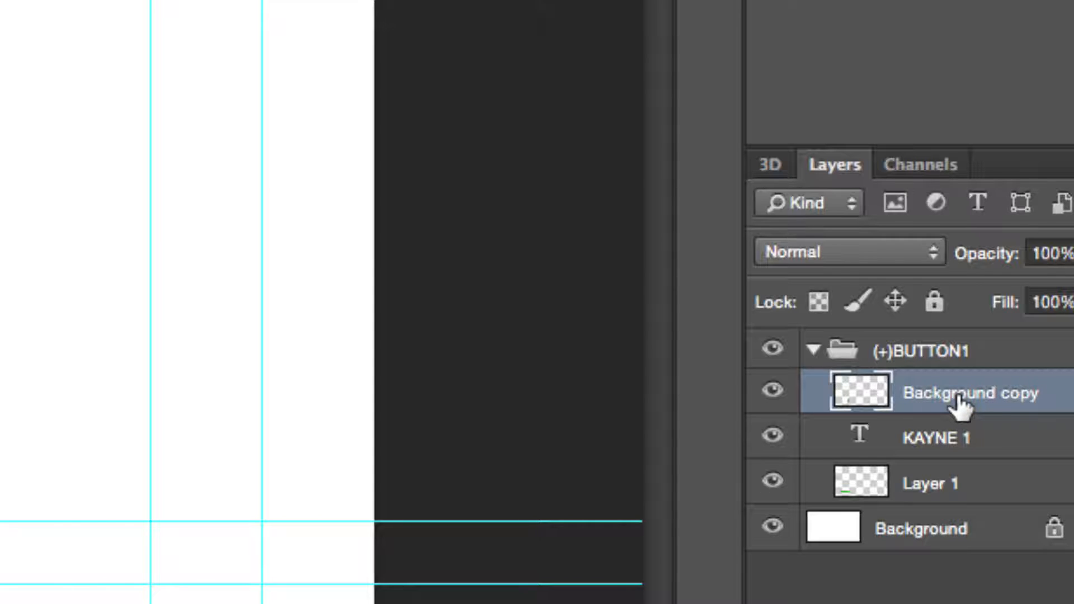
Rename the bear's Background copy layer as "(=1)HIGHLIGHT".
{"action": "double_click", "coordinate": [959, 398]}
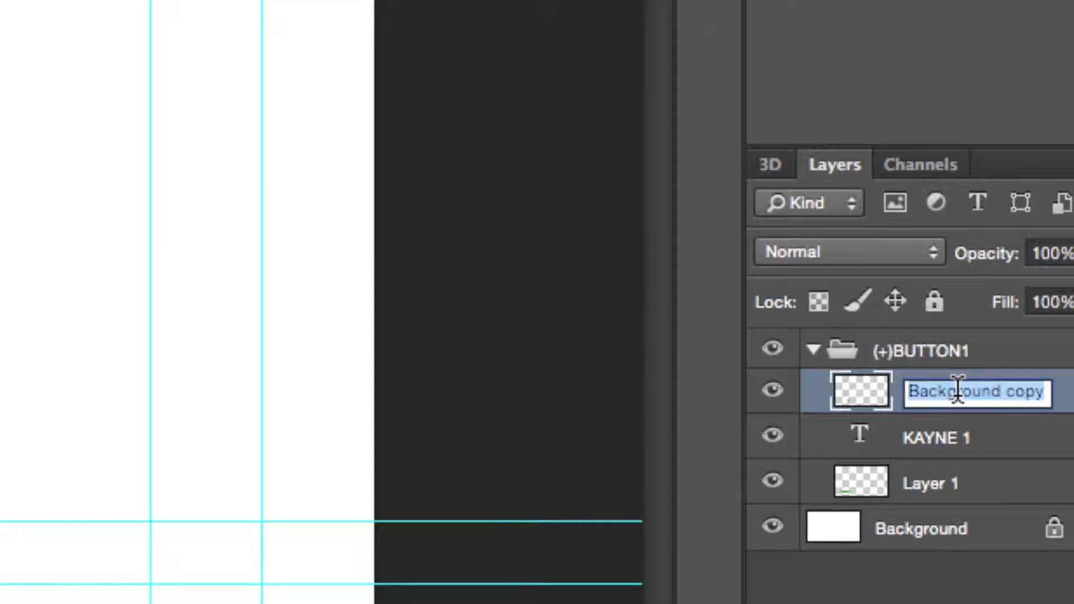
{"action": "type", "text": "(+"}
{"action": "key", "text": "BackSpace"}
{"action": "type", "text": "=1)"}
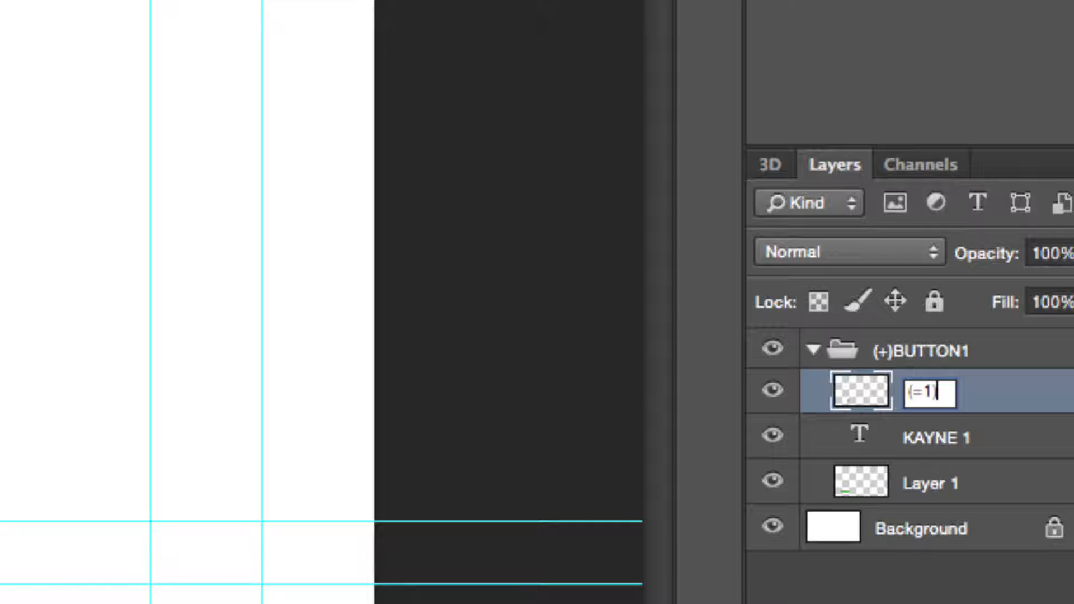
{"action": "type", "text": "HIG"}
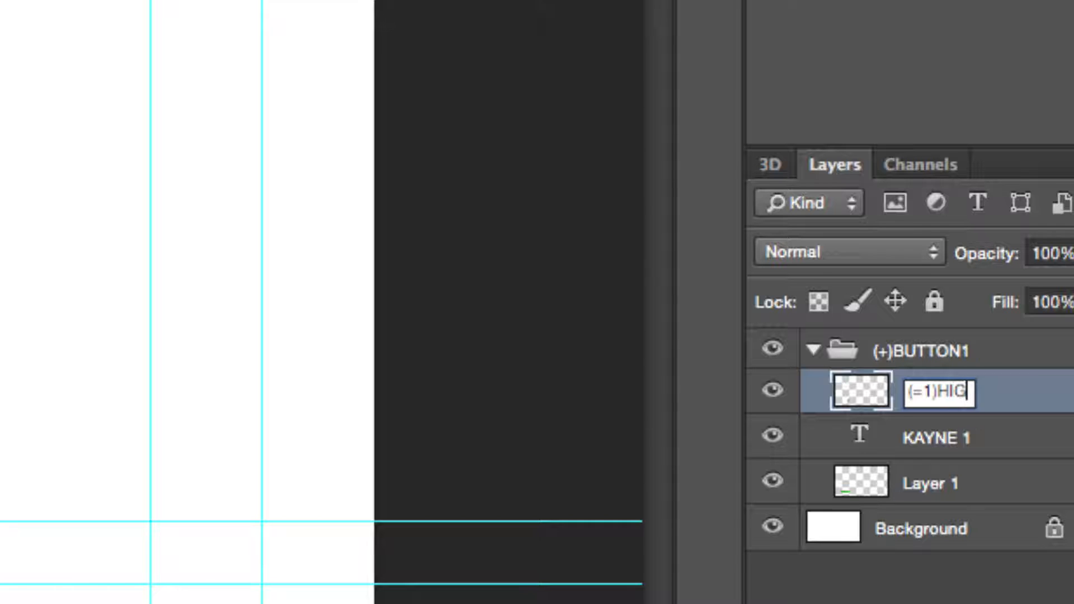
{"action": "type", "text": "HLIGHT"}
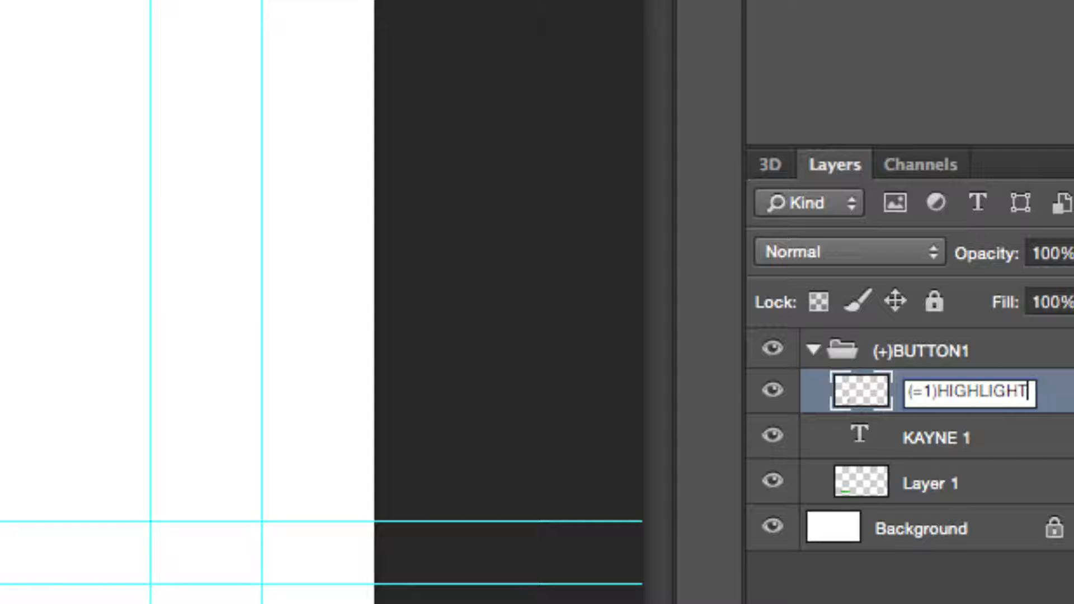
{"action": "key", "text": "Return"}
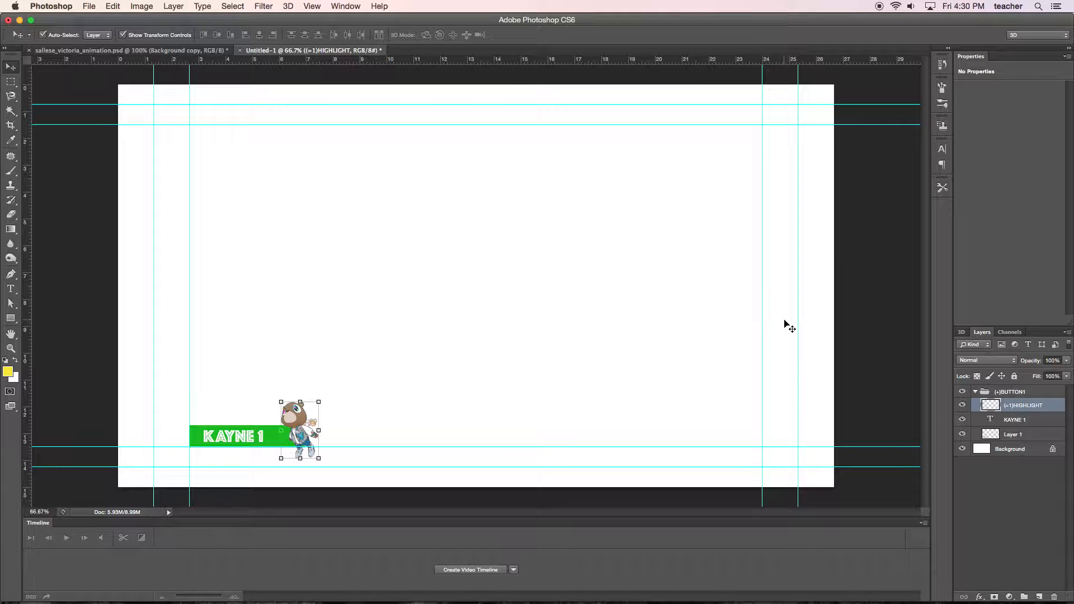
Save the menu document in Photoshop format as KAYNEMENU3.psd.
{"action": "key", "text": "super+shift+s"}
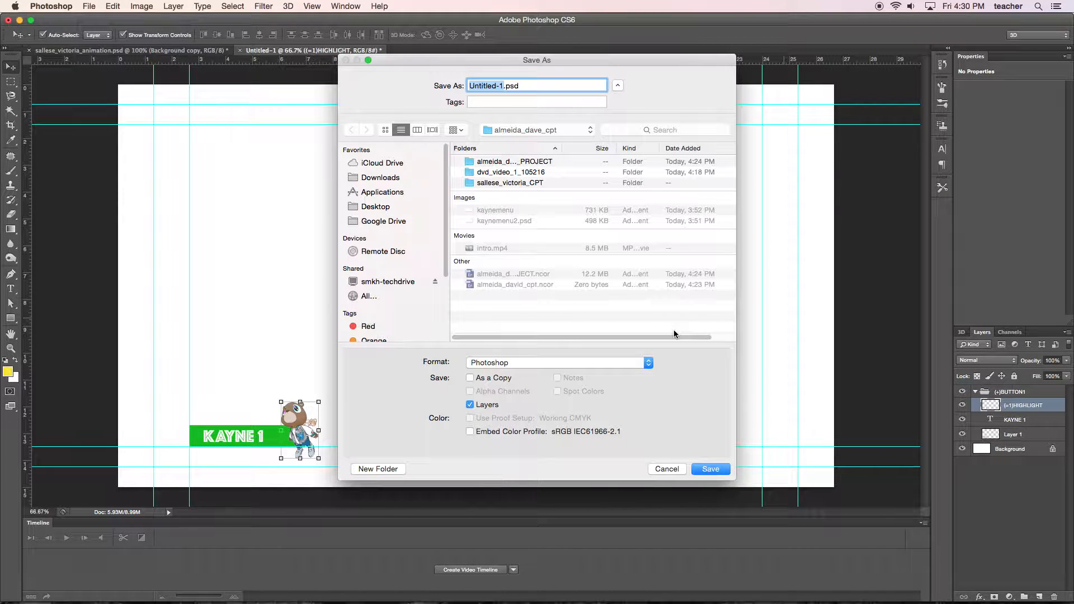
{"action": "type", "text": "KAYNEMENU3"}
{"action": "key", "text": "Return"}
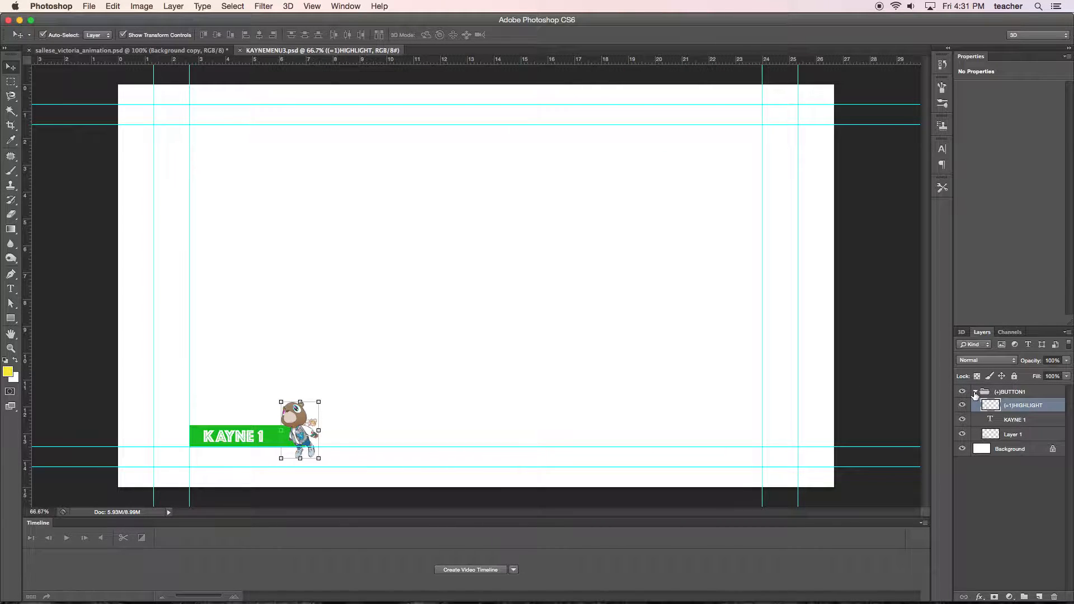
Collapse the (+)BUTTON1 group and duplicate it within the same document as "(+)BUTTON2".
{"action": "left_click", "coordinate": [975, 393]}
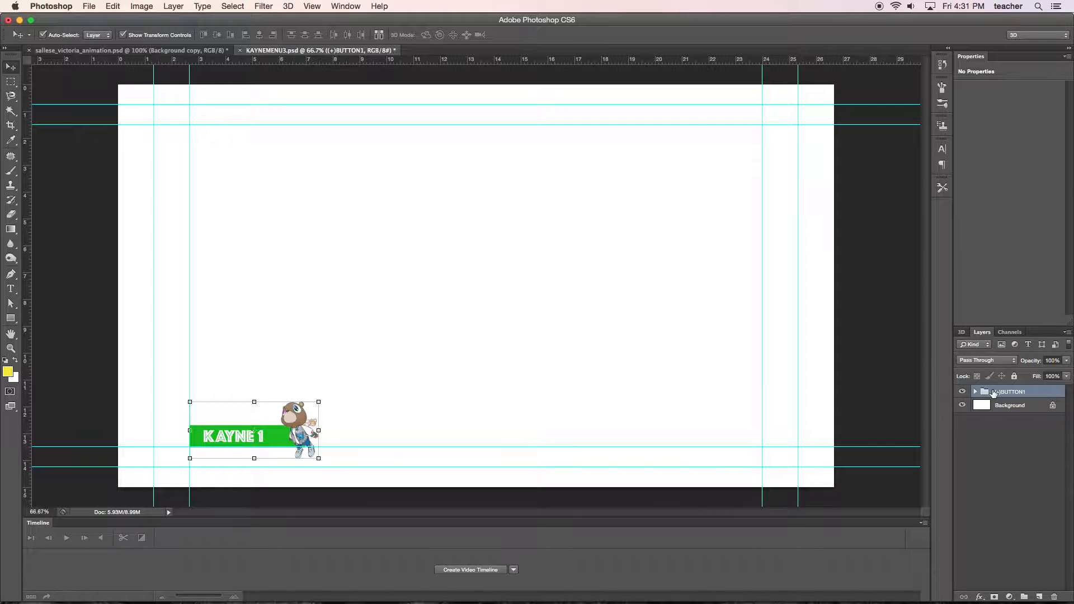
{"action": "right_click", "coordinate": [1009, 395]}
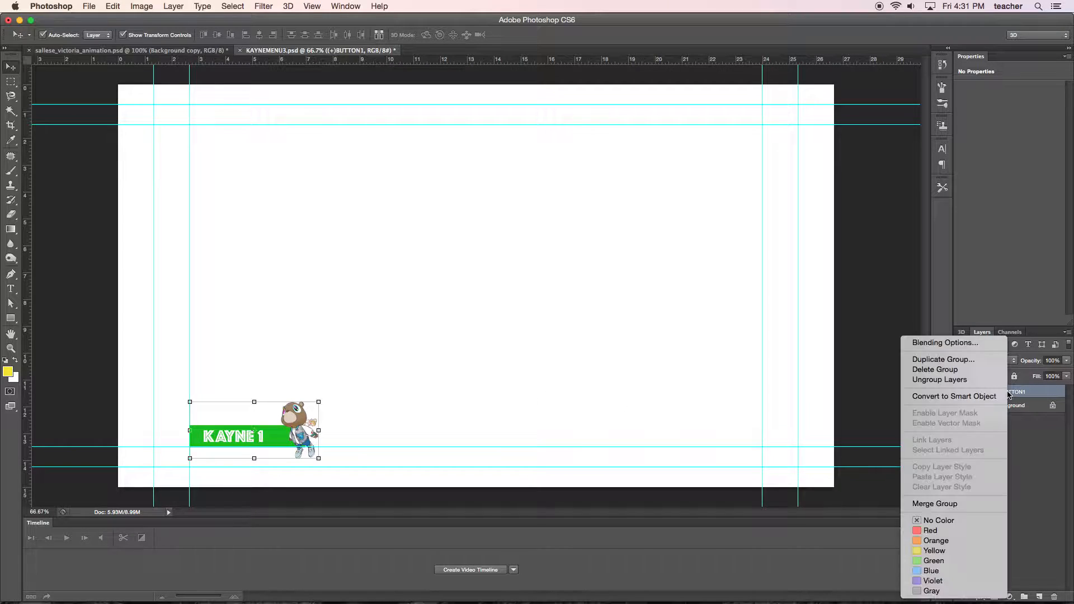
{"action": "left_click", "coordinate": [973, 365]}
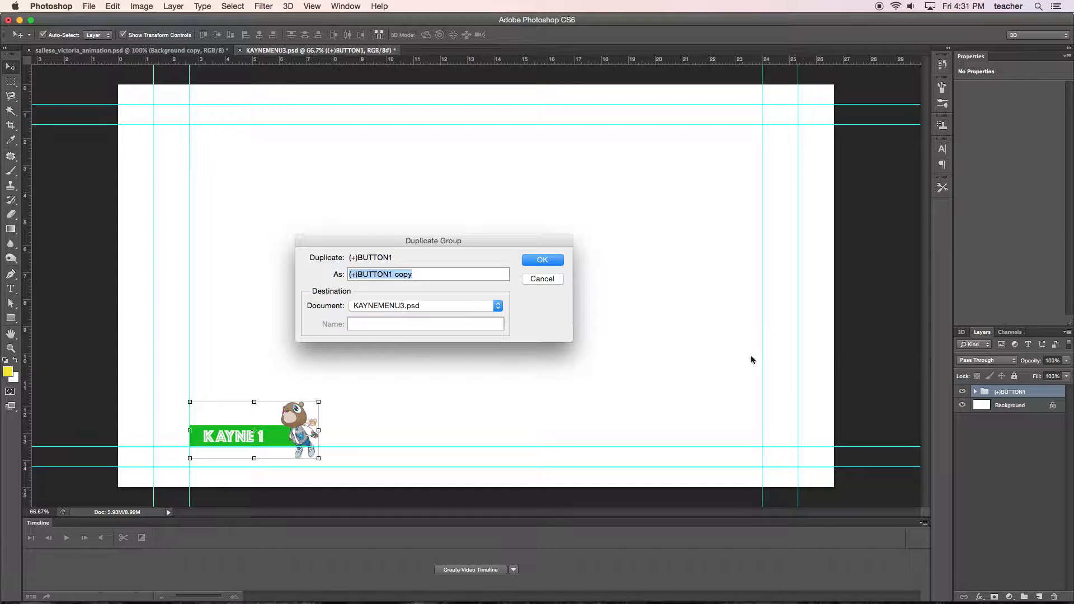
{"action": "left_click_drag", "start_coordinate": [415, 274], "coordinate": [390, 274]}
{"action": "type", "text": "2"}
{"action": "left_click", "coordinate": [536, 262]}
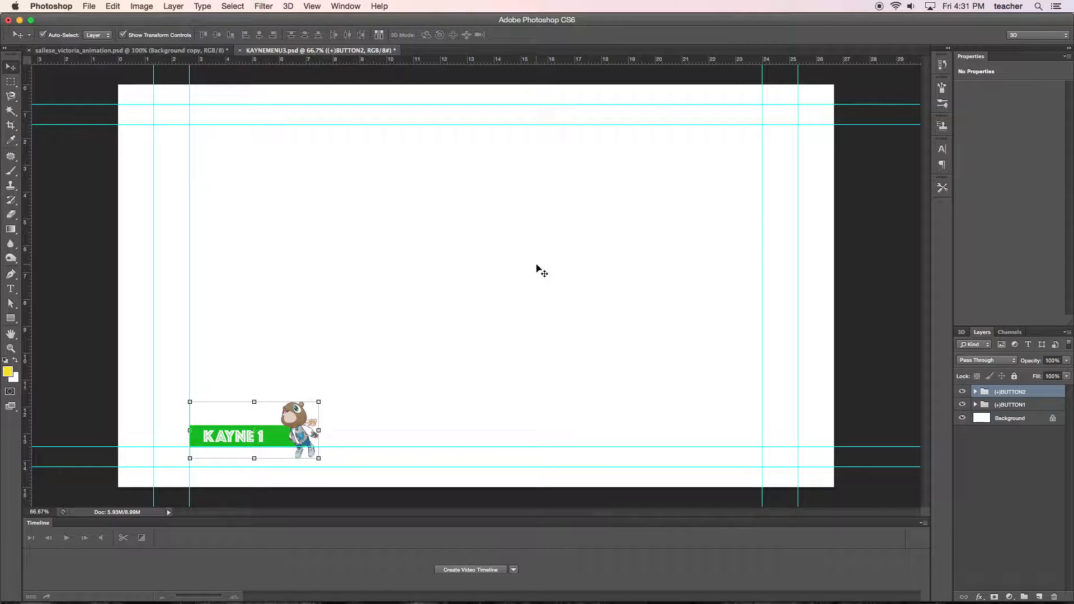
{"action": "left_click_drag", "start_coordinate": [298, 426], "coordinate": [365, 427]}
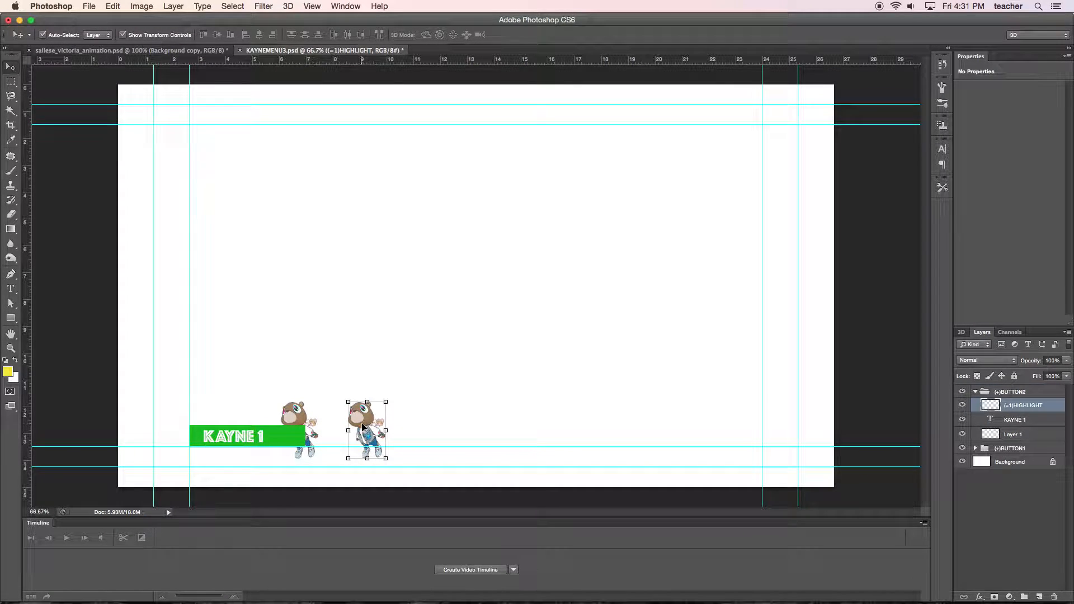
{"action": "key", "text": "ctrl+z"}
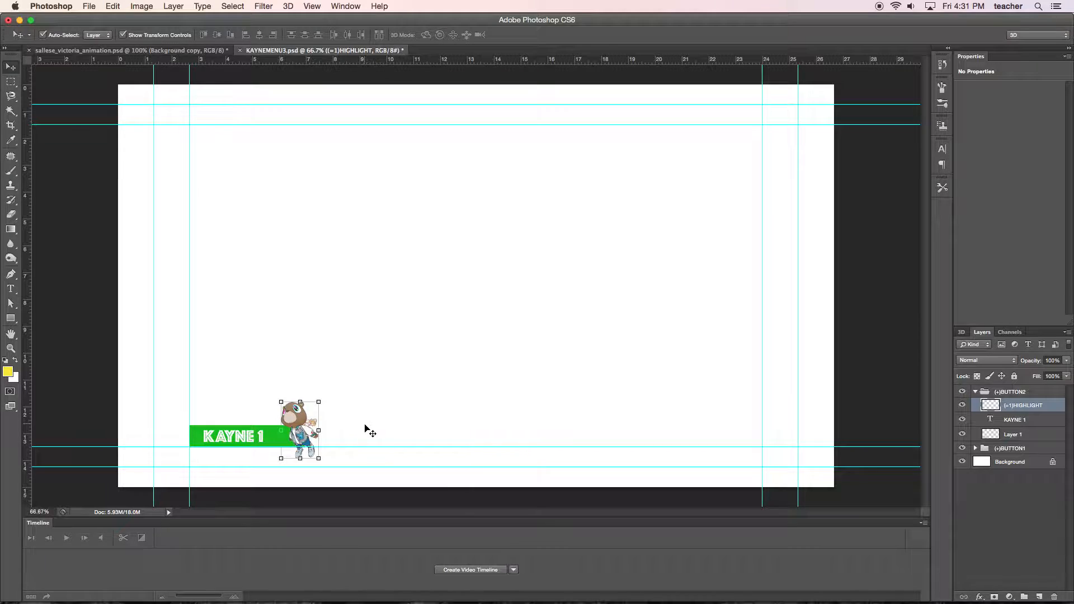
{"action": "left_click", "coordinate": [976, 393]}
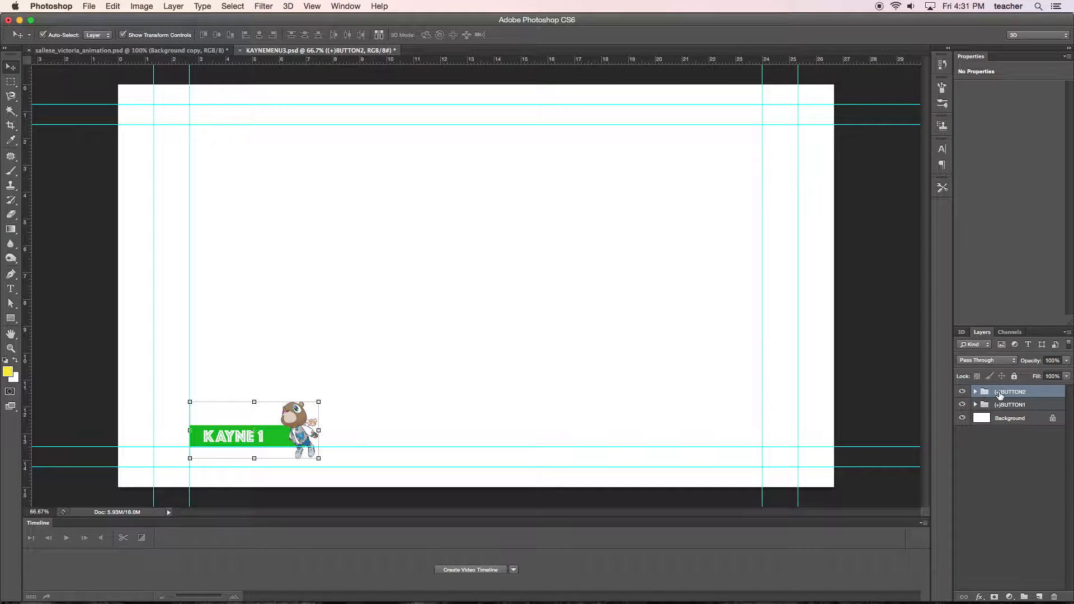
{"action": "left_click_drag", "start_coordinate": [292, 423], "coordinate": [345, 425]}
{"action": "key", "text": "ctrl+z"}
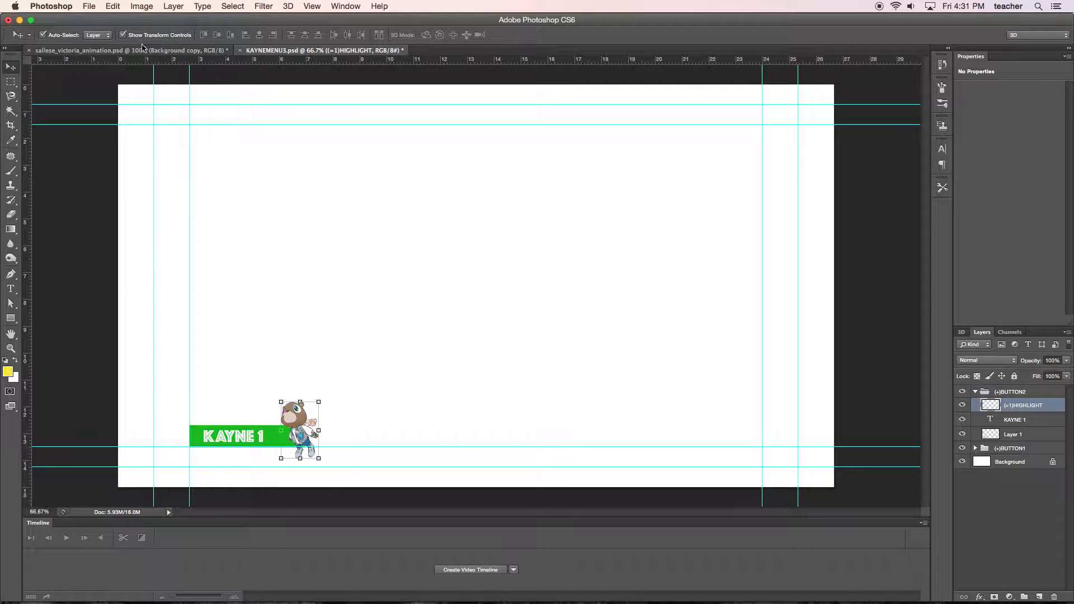
Set the Move tool's auto-select to Group and move the whole (+)BUTTON2 group to the right of the first button.
{"action": "left_click", "coordinate": [99, 37]}
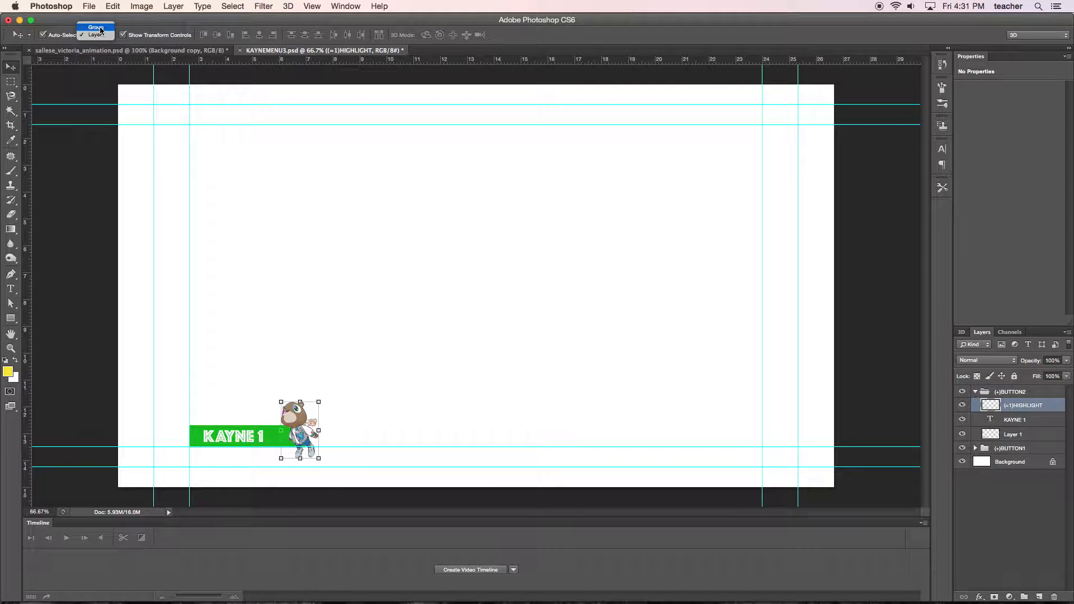
{"action": "left_click", "coordinate": [96, 27]}
{"action": "left_click", "coordinate": [302, 418]}
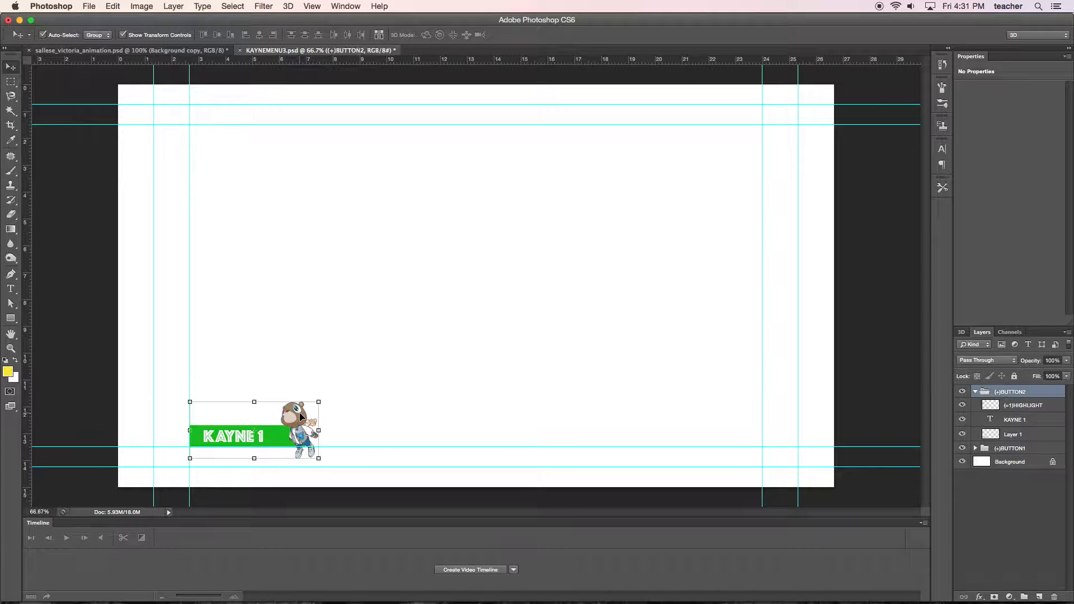
{"action": "left_click_drag", "start_coordinate": [310, 421], "coordinate": [458, 424]}
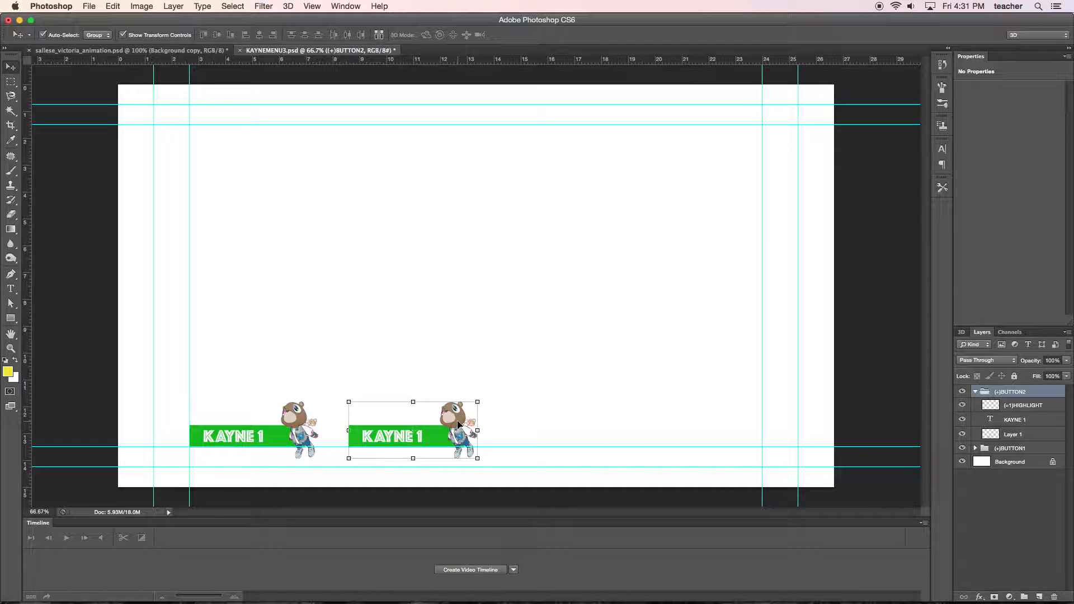
Duplicate the (+)BUTTON2 group as "(+)BUTTON3" and move the copy to the right of the second button, keeping it in the row.
{"action": "left_click", "coordinate": [976, 391]}
{"action": "right_click", "coordinate": [1012, 393]}
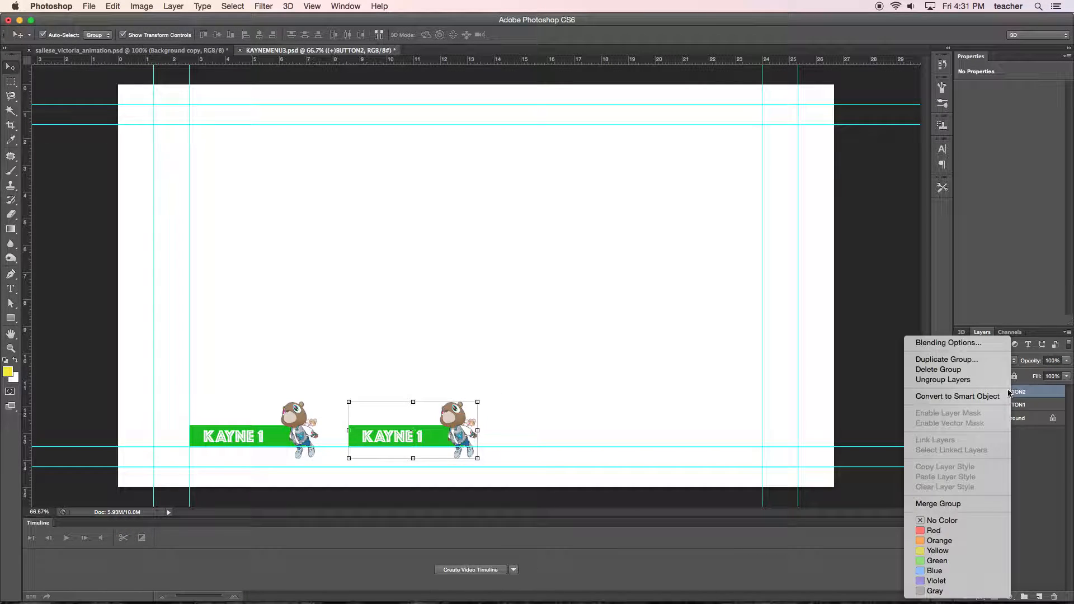
{"action": "left_click", "coordinate": [964, 362]}
{"action": "left_click_drag", "start_coordinate": [390, 274], "coordinate": [418, 274]}
{"action": "type", "text": "3"}
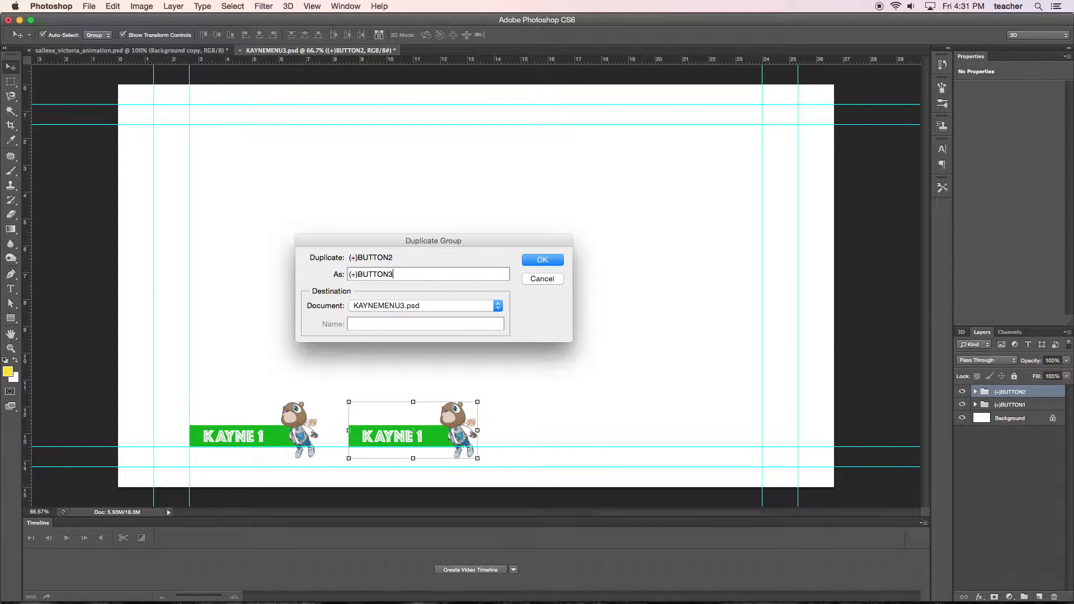
{"action": "key", "text": "Return"}
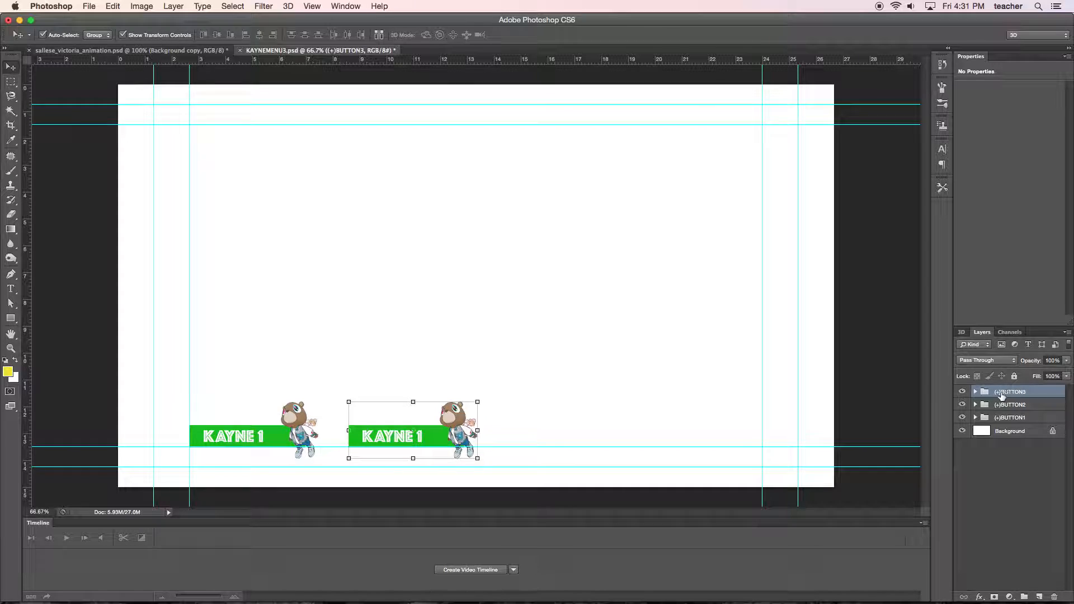
{"action": "left_click_drag", "start_coordinate": [468, 436], "coordinate": [630, 440]}
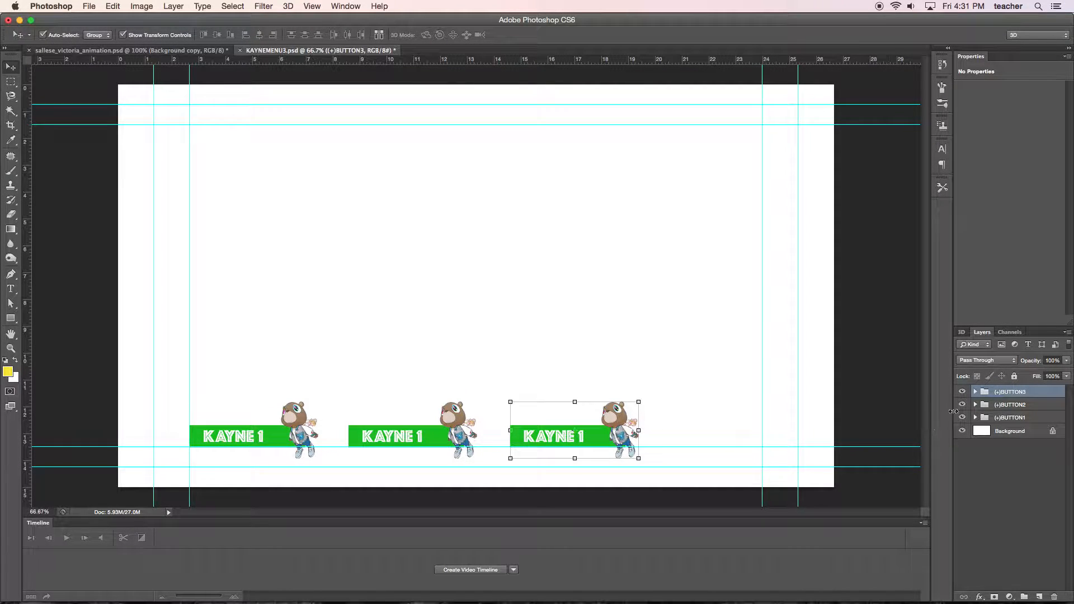
Duplicate the (+)BUTTON3 group as "(+)BUTTON4", move the copy to the row's right end at the inner guide, and select (+)BUTTON3.
{"action": "right_click", "coordinate": [1004, 393]}
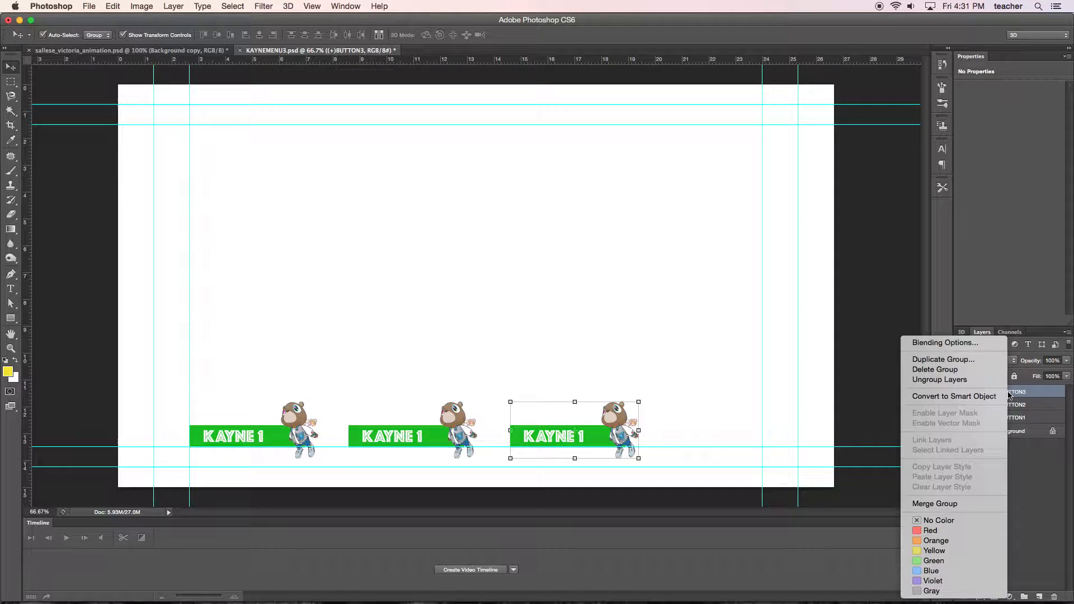
{"action": "left_click", "coordinate": [949, 361]}
{"action": "left_click_drag", "start_coordinate": [389, 275], "coordinate": [434, 279]}
{"action": "type", "text": "4"}
{"action": "key", "text": "Return"}
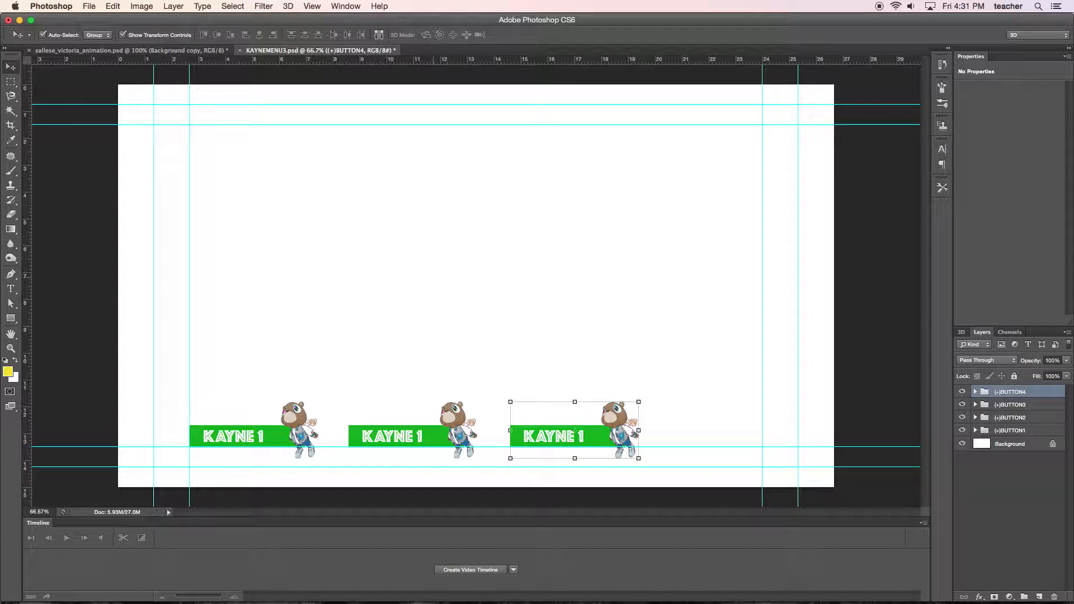
{"action": "left_click_drag", "start_coordinate": [599, 441], "coordinate": [727, 441]}
{"action": "left_click", "coordinate": [610, 443]}
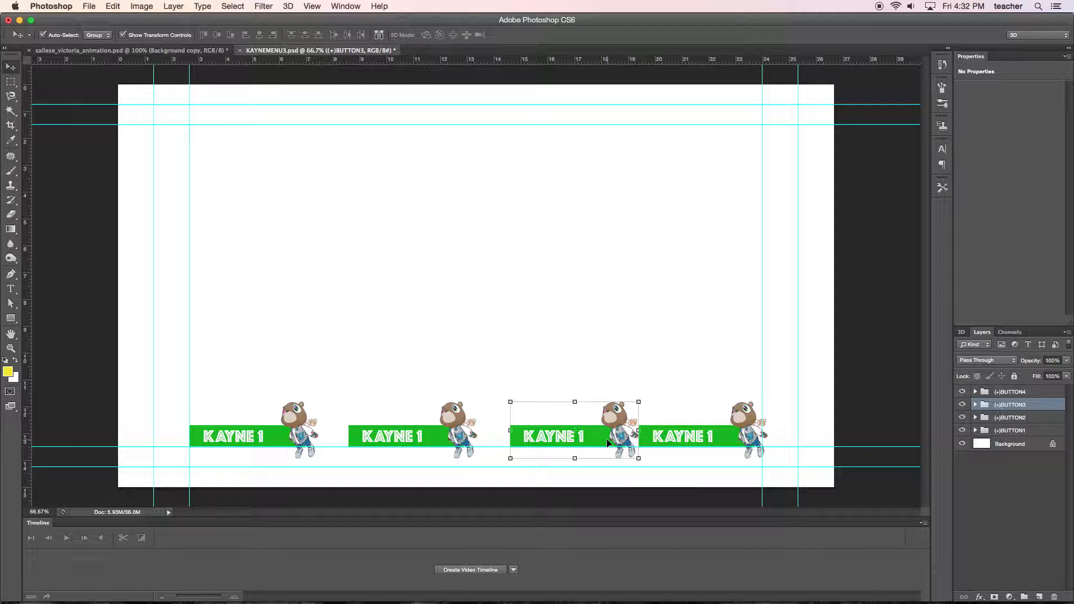
Select all four button groups together and distribute them horizontally so the row is evenly spaced.
{"action": "left_click", "coordinate": [670, 446], "text": "shift"}
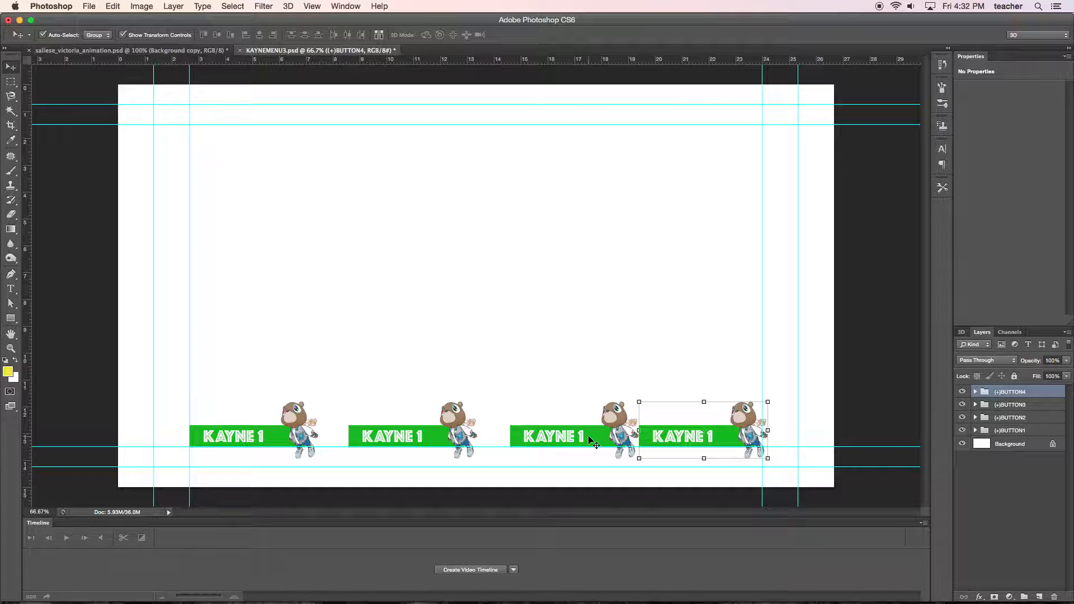
{"action": "left_click", "coordinate": [445, 441], "text": "shift"}
{"action": "left_click", "coordinate": [310, 440], "text": "shift"}
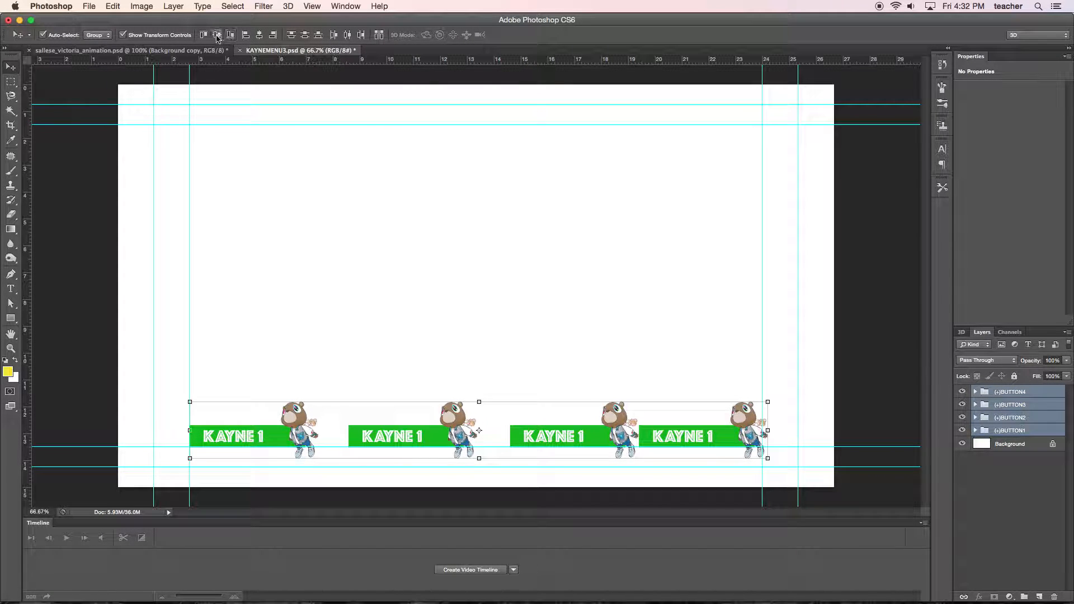
{"action": "left_click", "coordinate": [348, 35]}
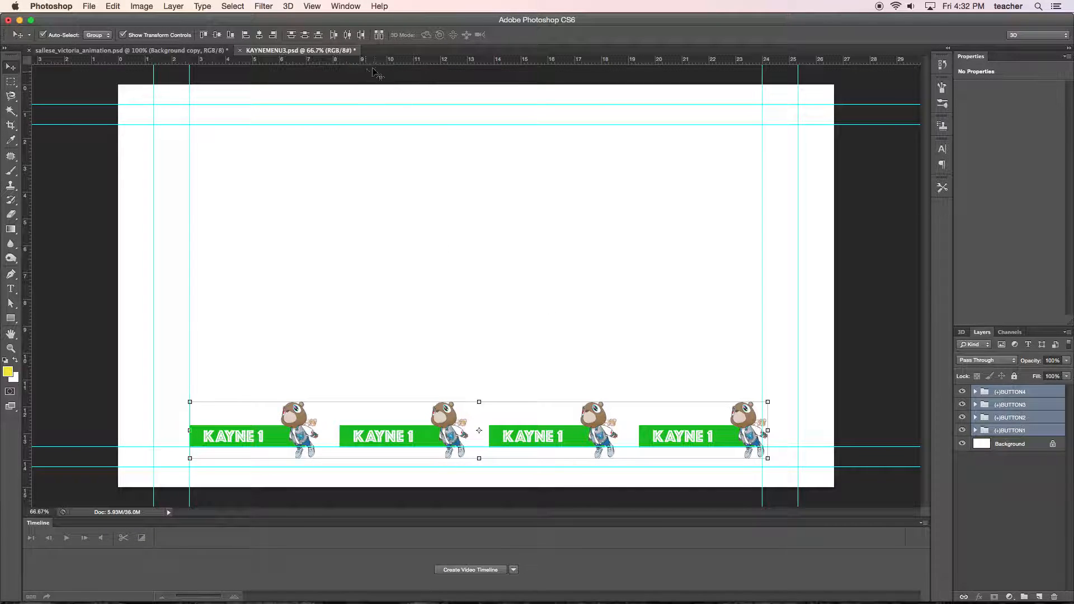
Change the second button's label to "KAYNE 2" with the Type tool and commit the text.
{"action": "left_click", "coordinate": [11, 288]}
{"action": "left_click", "coordinate": [407, 436]}
{"action": "left_click_drag", "start_coordinate": [406, 436], "coordinate": [417, 436]}
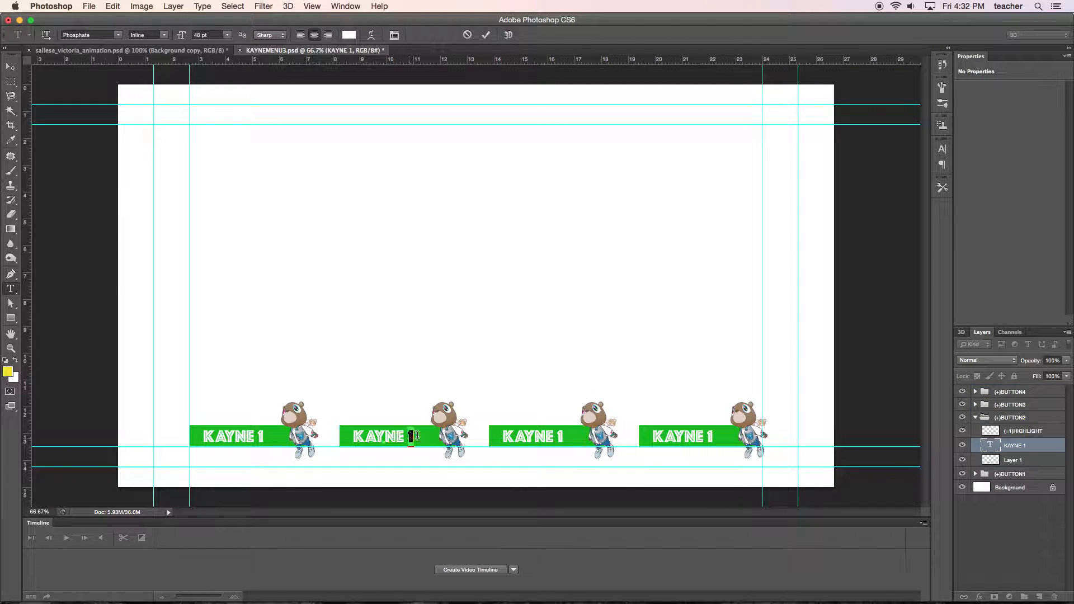
{"action": "type", "text": "2"}
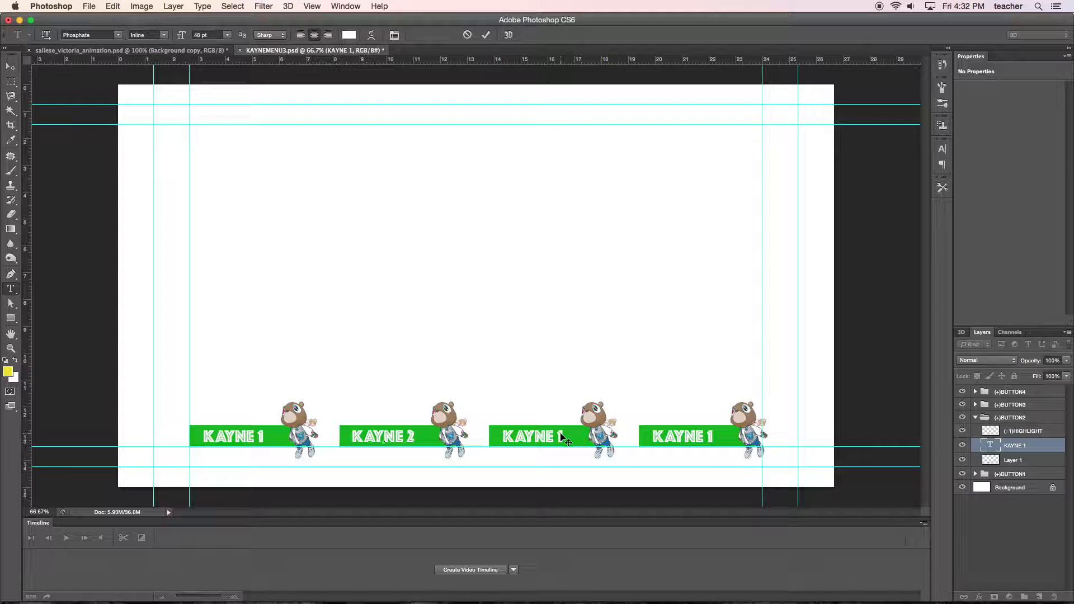
{"action": "left_click", "coordinate": [10, 67]}
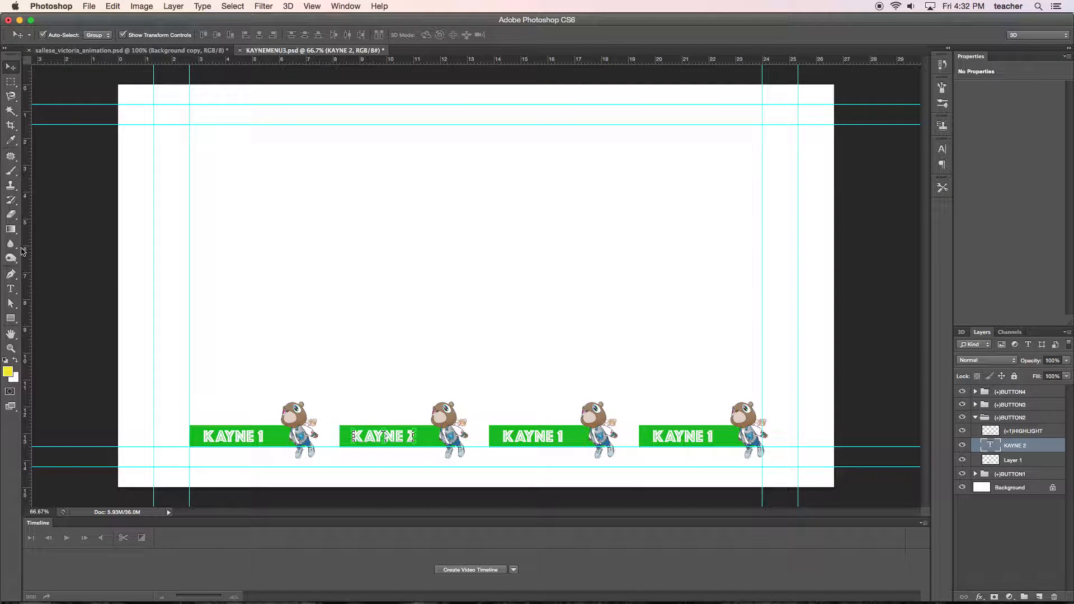
Change the third button's label to "KAYNE 3" and commit the text.
{"action": "left_click", "coordinate": [14, 291]}
{"action": "double_click", "coordinate": [560, 436]}
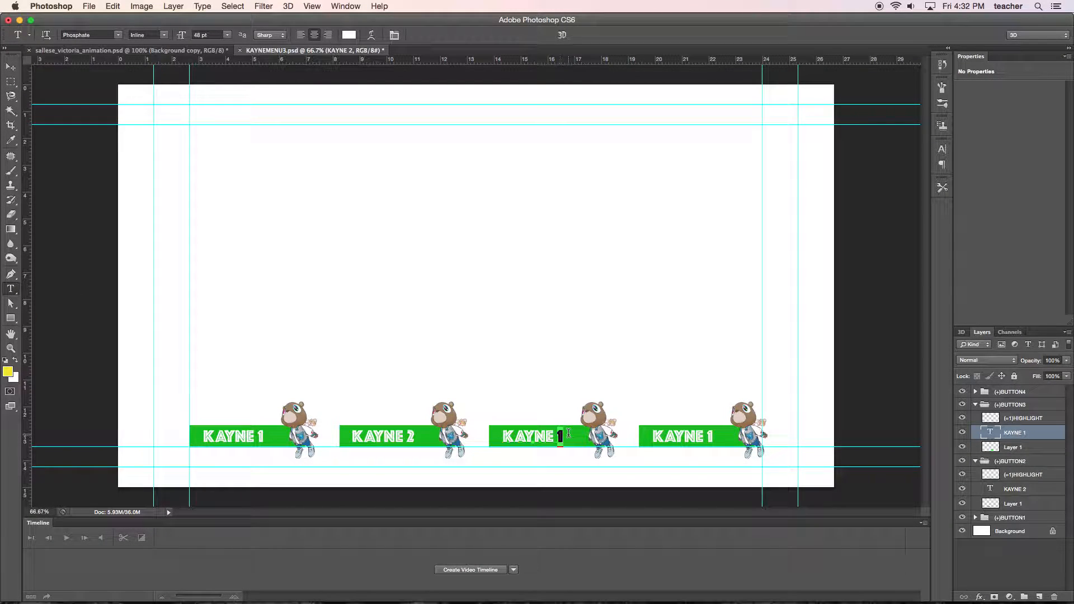
{"action": "type", "text": "3"}
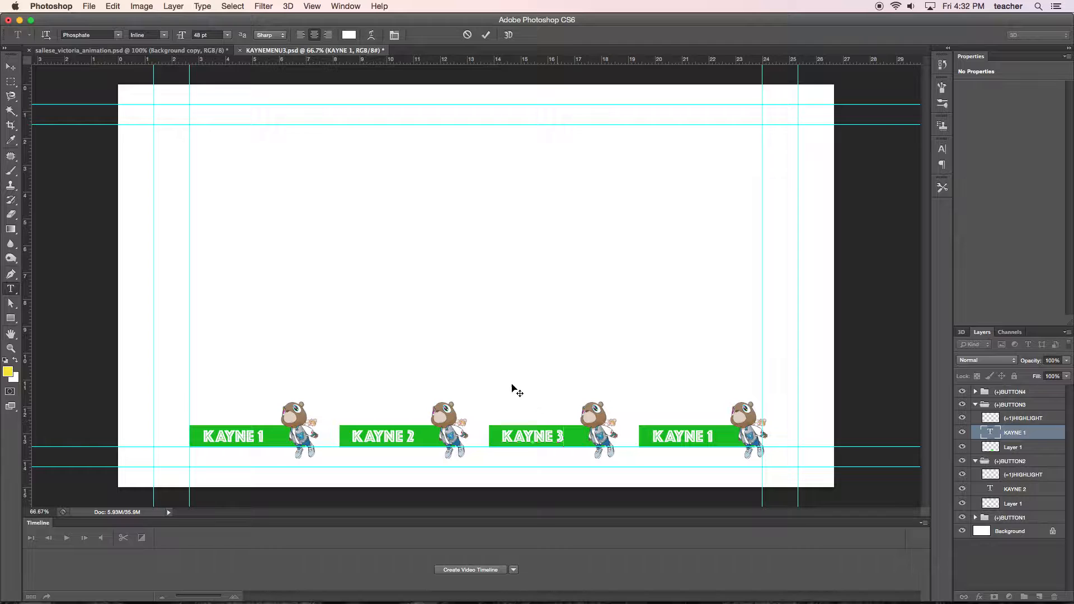
{"action": "left_click", "coordinate": [10, 68]}
Change the fourth button's label to "KAYNE 4" and commit the text.
{"action": "left_click", "coordinate": [10, 289]}
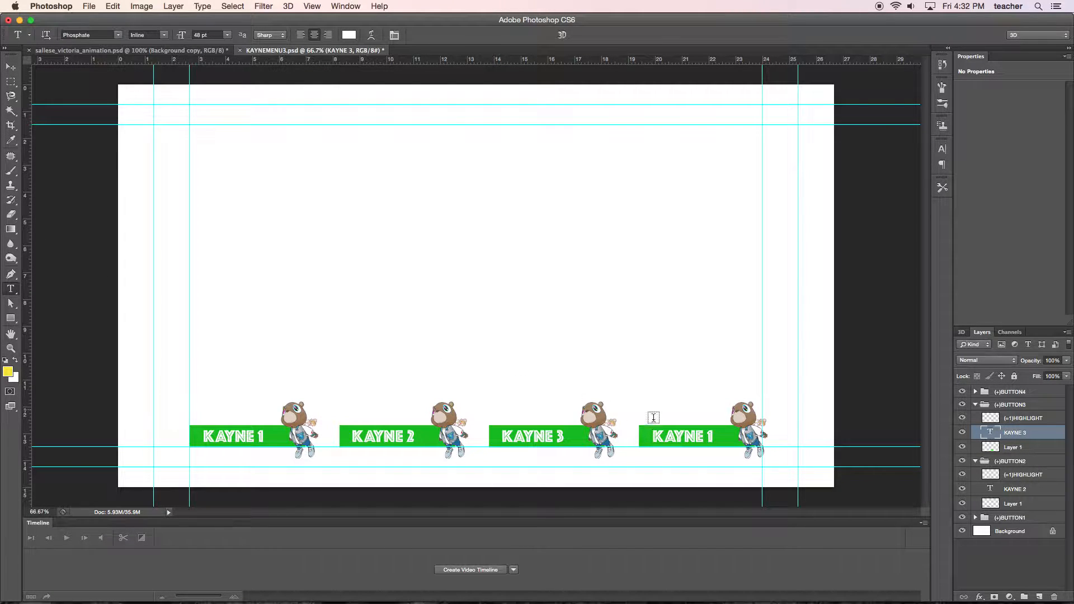
{"action": "left_click", "coordinate": [714, 437]}
{"action": "key", "text": "BackSpace"}
{"action": "type", "text": "4"}
{"action": "left_click", "coordinate": [9, 67]}
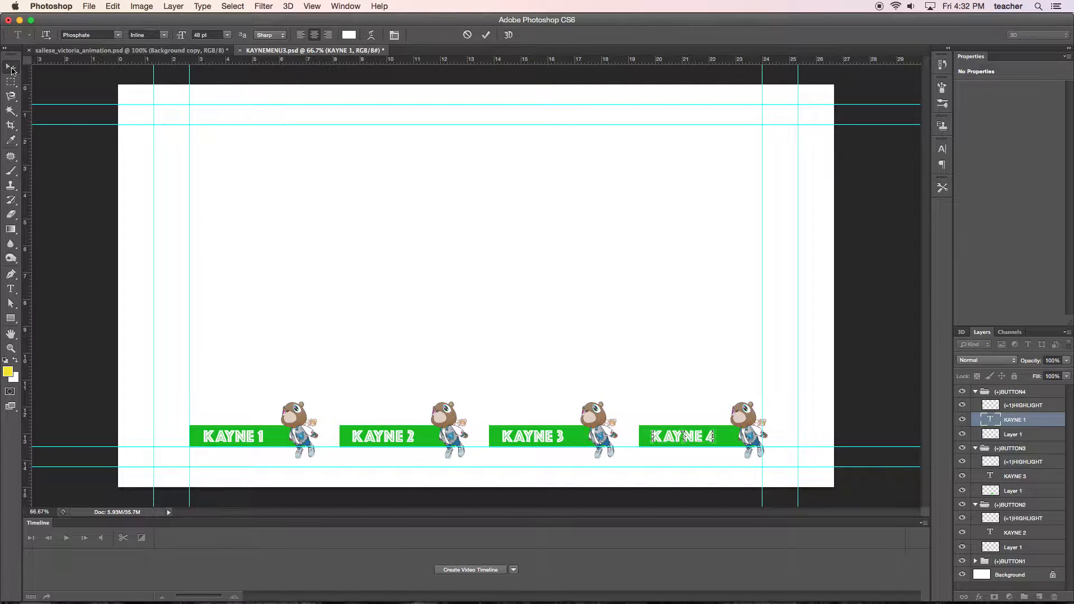
Collapse the (+)BUTTON4, (+)BUTTON3 and (+)BUTTON2 groups and save the KAYNEMENU3.psd file.
{"action": "key", "text": "super+s"}
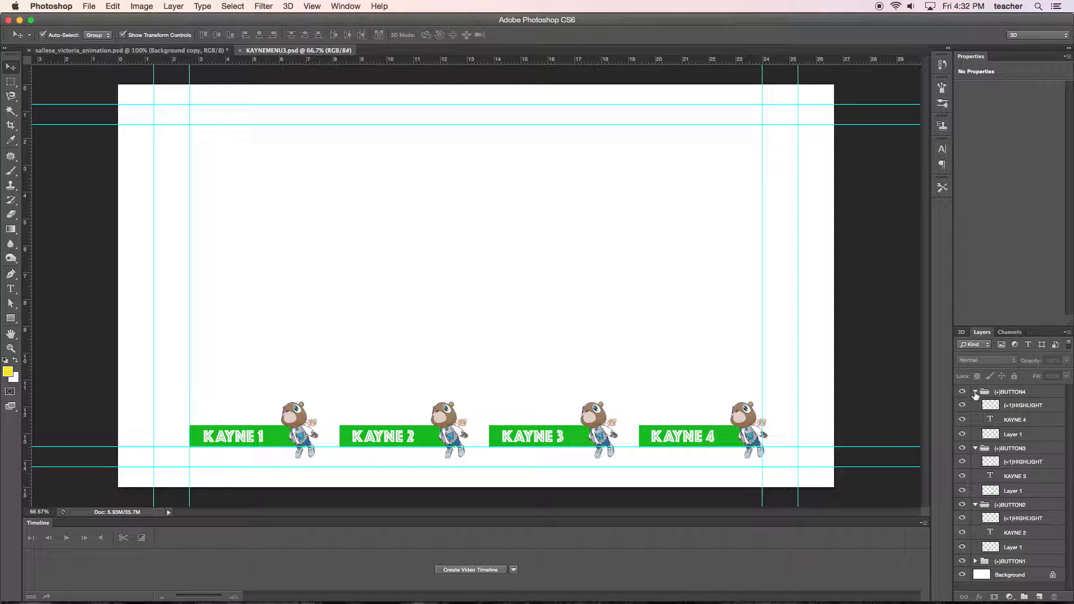
{"action": "left_click", "coordinate": [975, 392]}
{"action": "left_click", "coordinate": [976, 405]}
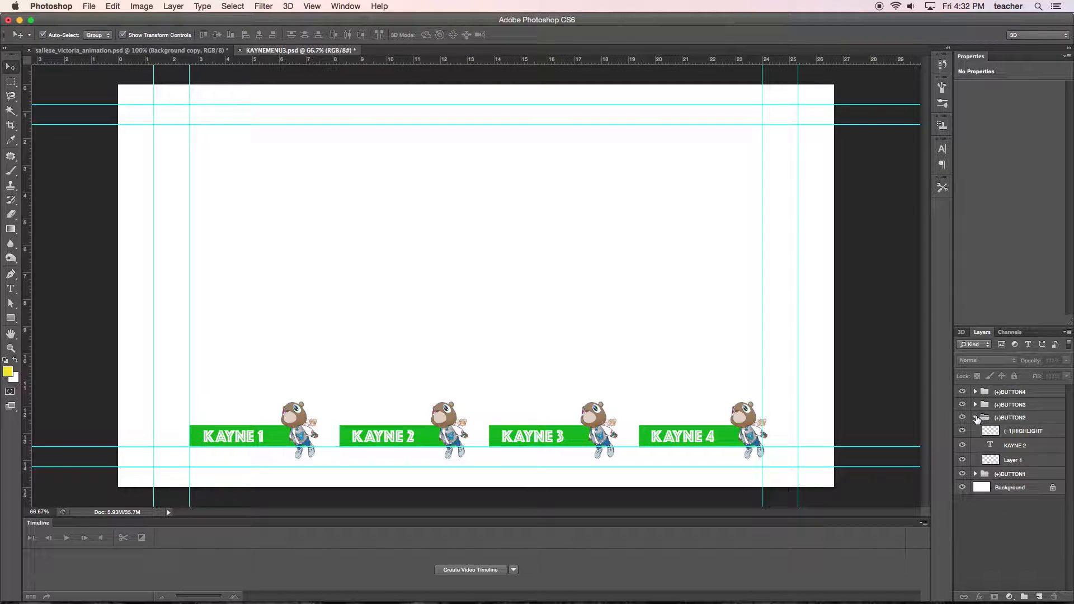
{"action": "left_click", "coordinate": [976, 418]}
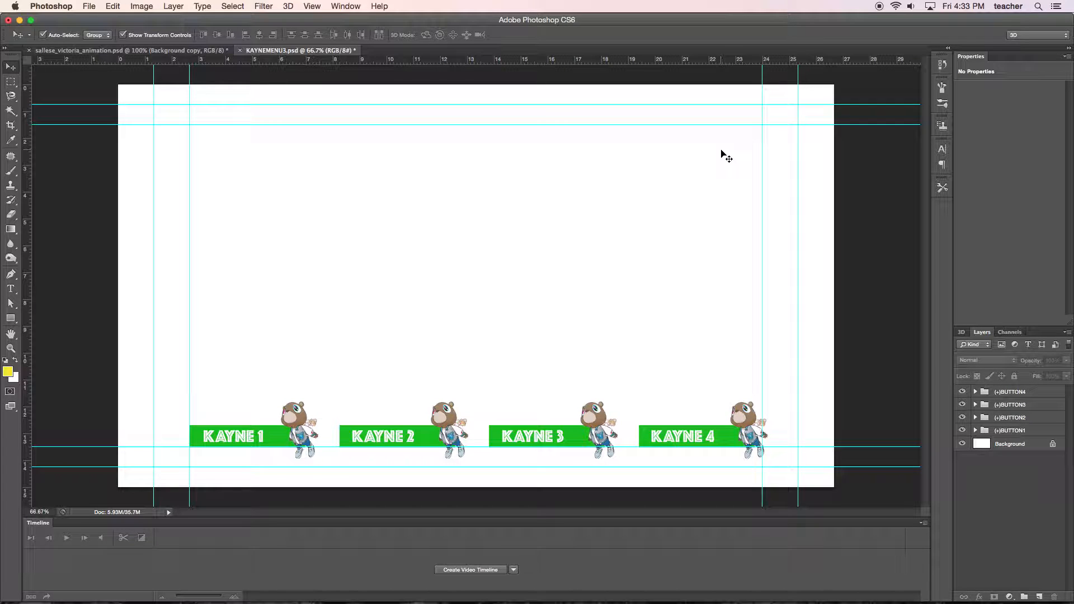
{"action": "key", "text": "super+s"}
Switch to Adobe Encore and import KAYNEMENU3.psd into the project as a menu.
{"action": "mouse_move", "coordinate": [596, 598]}
{"action": "left_click", "coordinate": [418, 586]}
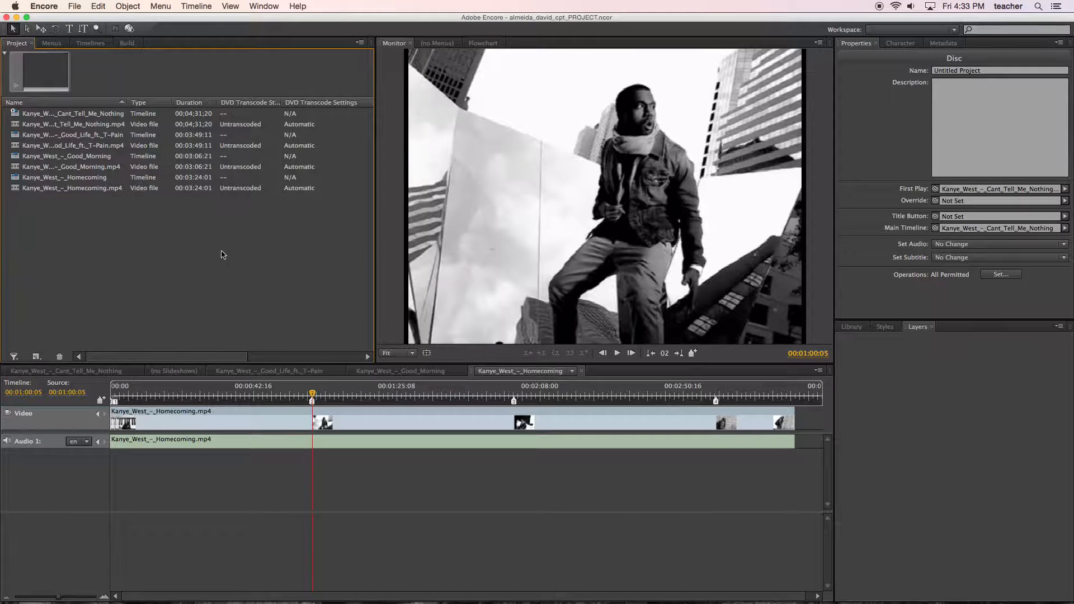
{"action": "right_click", "coordinate": [220, 254]}
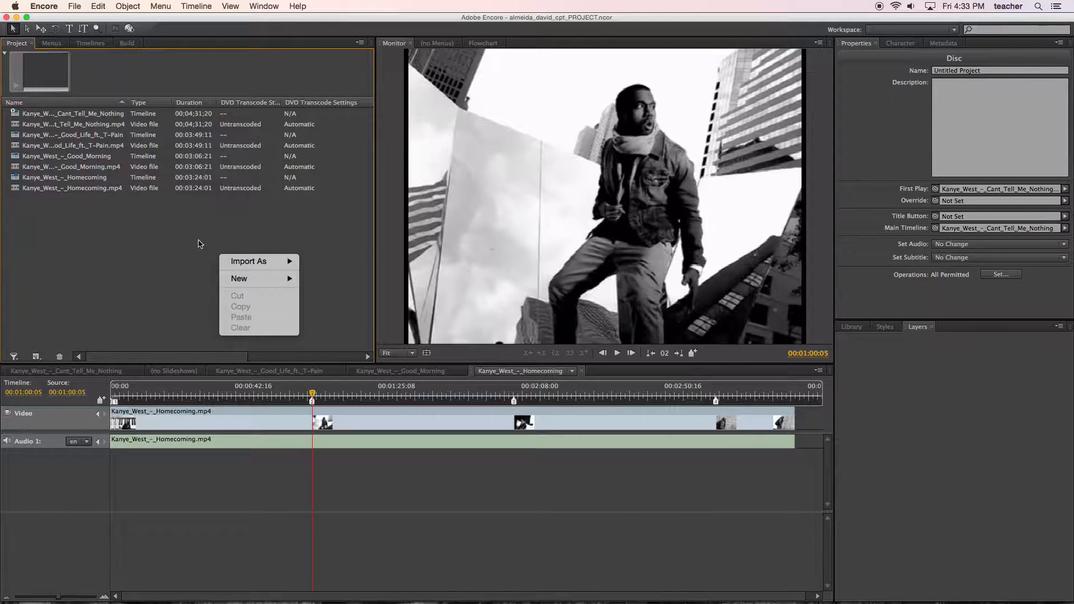
{"action": "mouse_move", "coordinate": [274, 261]}
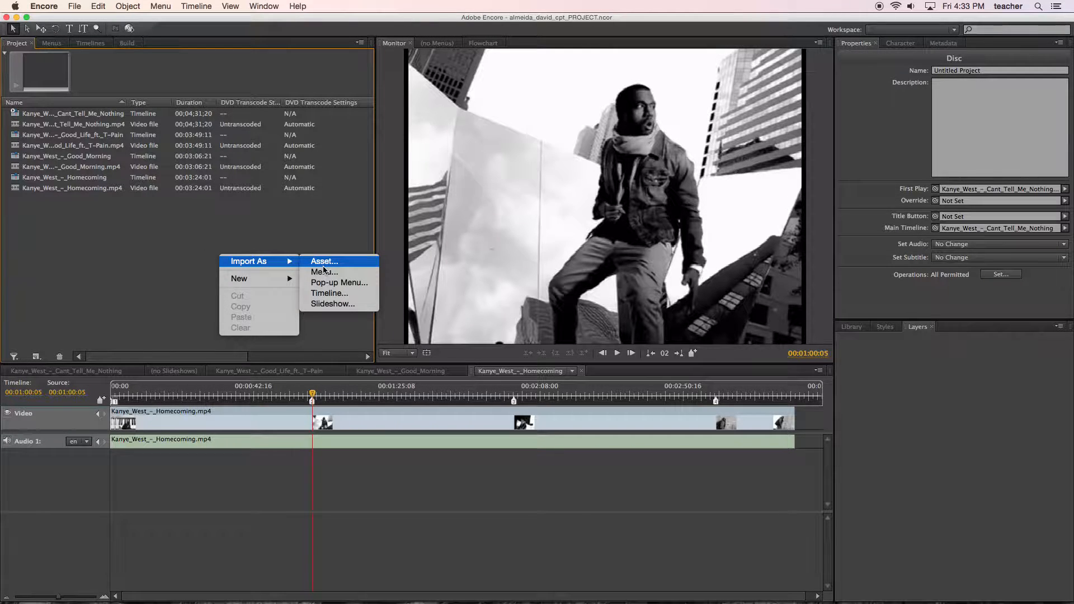
{"action": "left_click", "coordinate": [325, 273]}
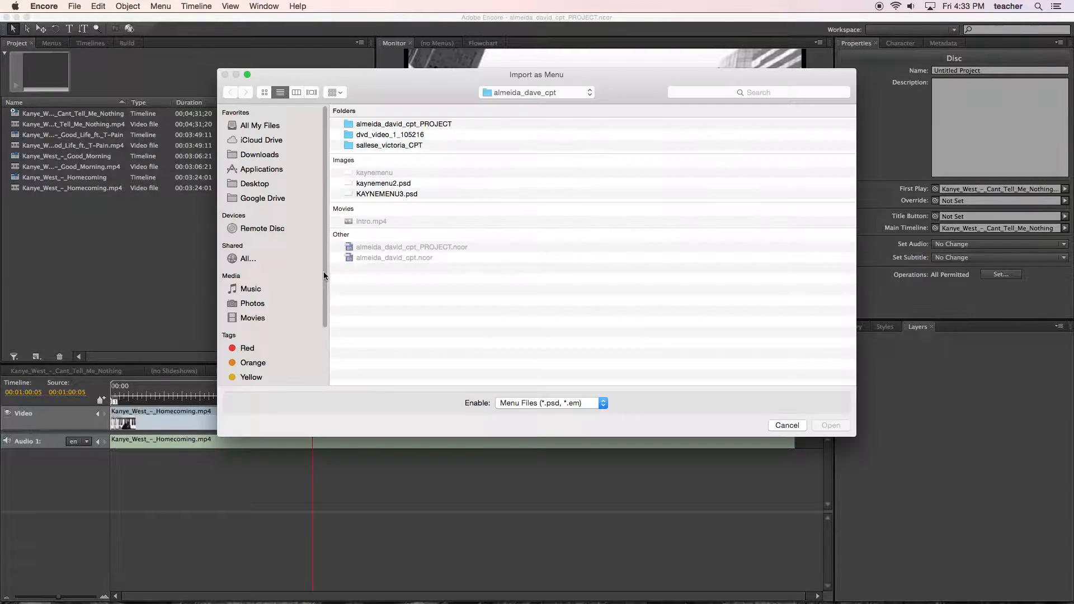
{"action": "left_click", "coordinate": [386, 193]}
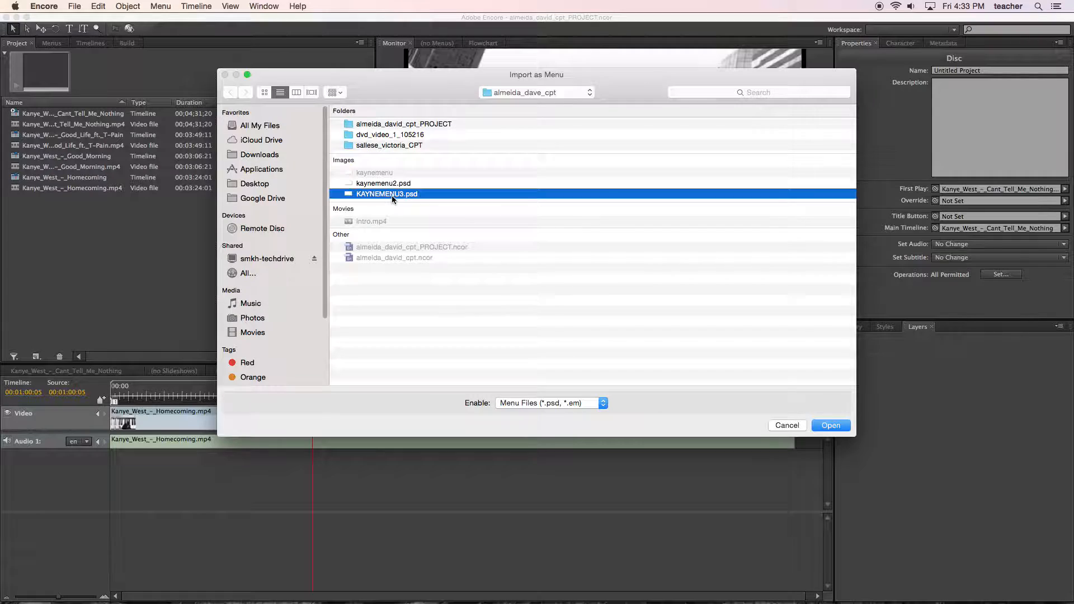
{"action": "left_click", "coordinate": [832, 426]}
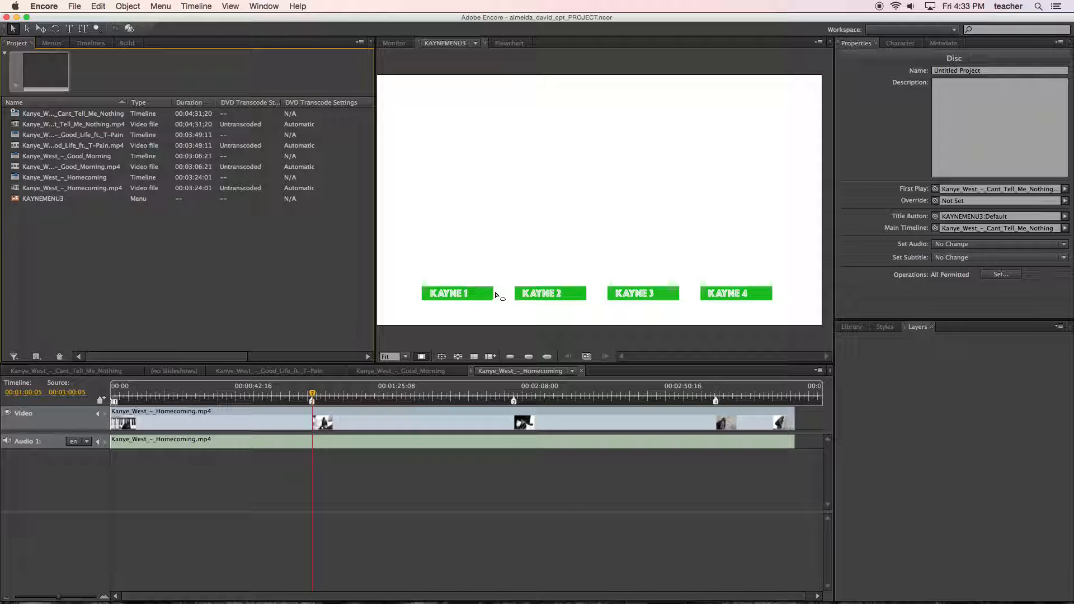
Select the KAYNE 1 button and inspect the layers inside its (+)BUTTON1 group.
{"action": "left_click", "coordinate": [464, 289]}
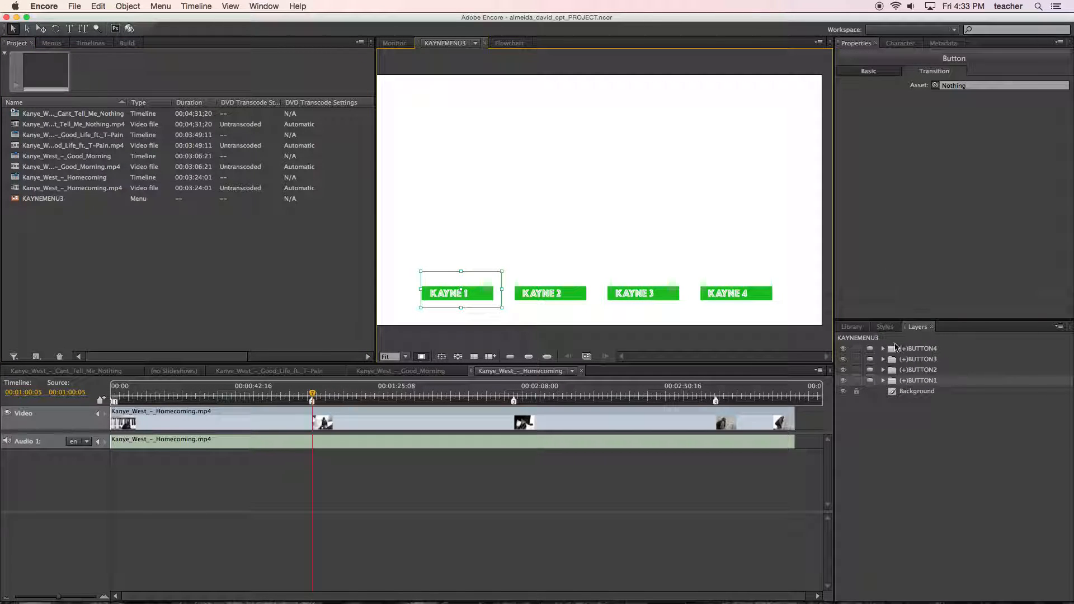
{"action": "left_click", "coordinate": [883, 381]}
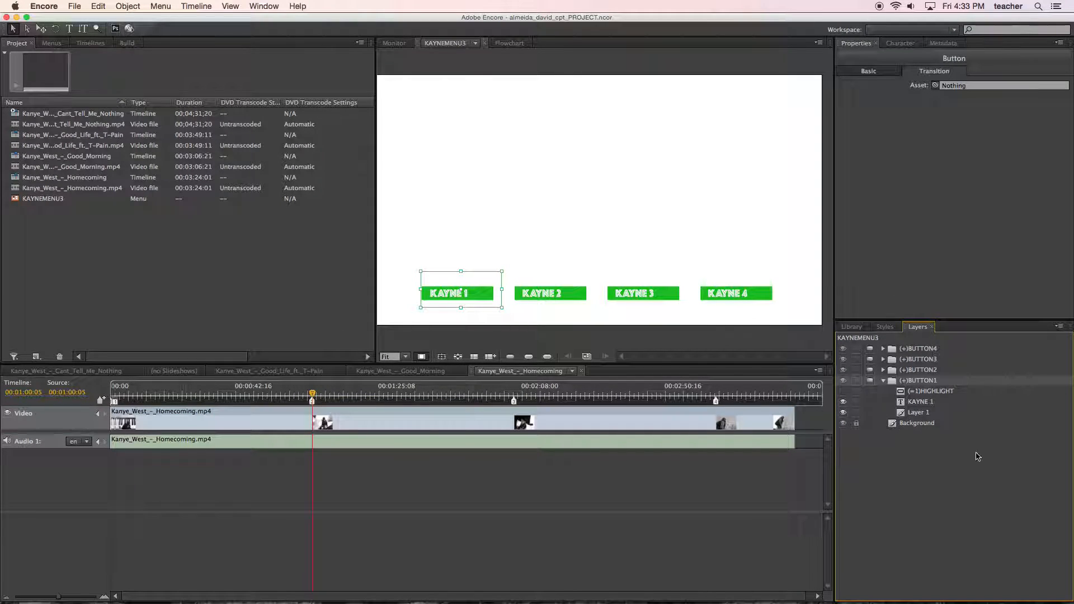
{"action": "left_click", "coordinate": [884, 380]}
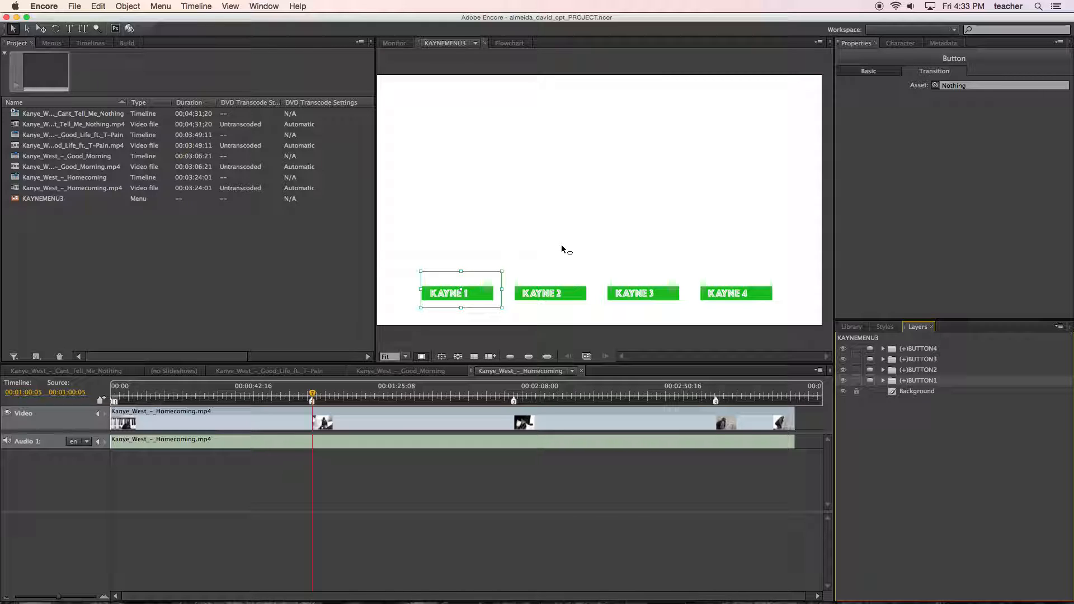
Link the KAYNE 1 button to Chapter 1 of the Kanye_West_-_Homecoming timeline in its basic properties.
{"action": "left_click", "coordinate": [349, 263]}
{"action": "left_click", "coordinate": [443, 291]}
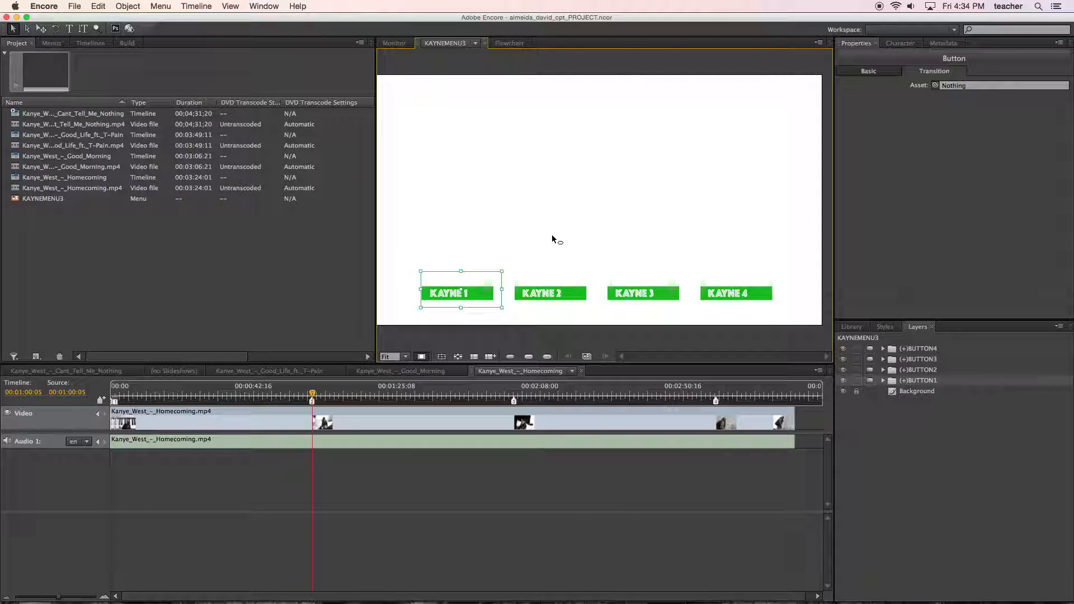
{"action": "left_click", "coordinate": [863, 73]}
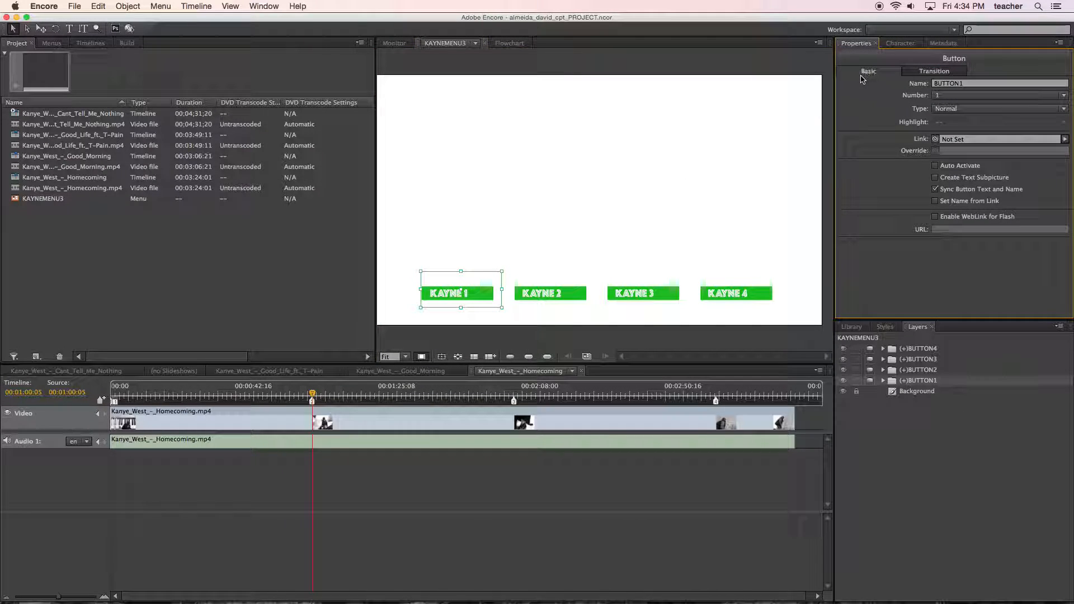
{"action": "left_click", "coordinate": [961, 143]}
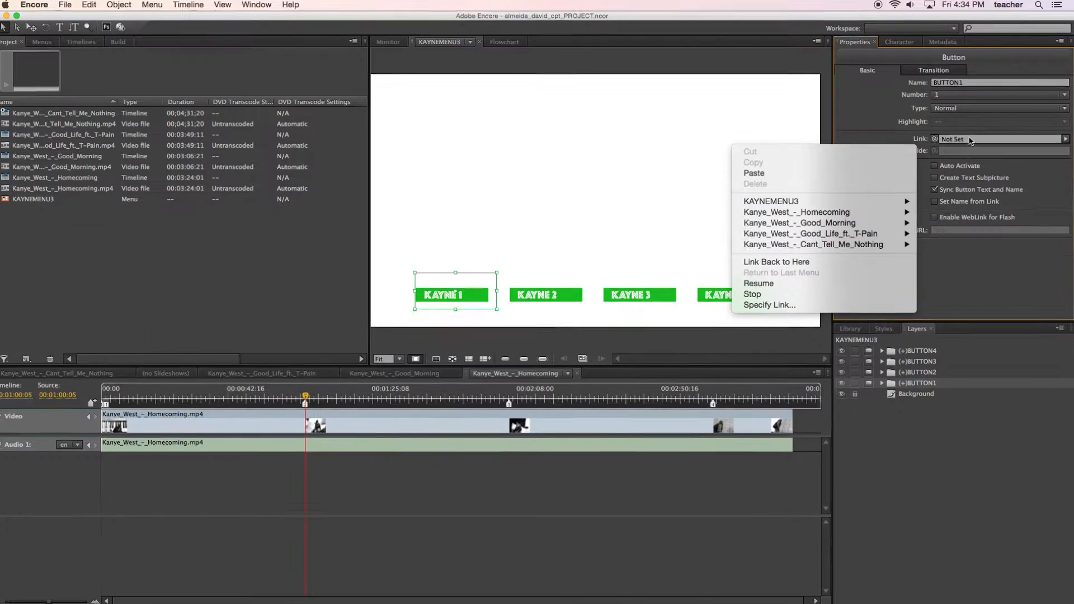
{"action": "left_click", "coordinate": [988, 125]}
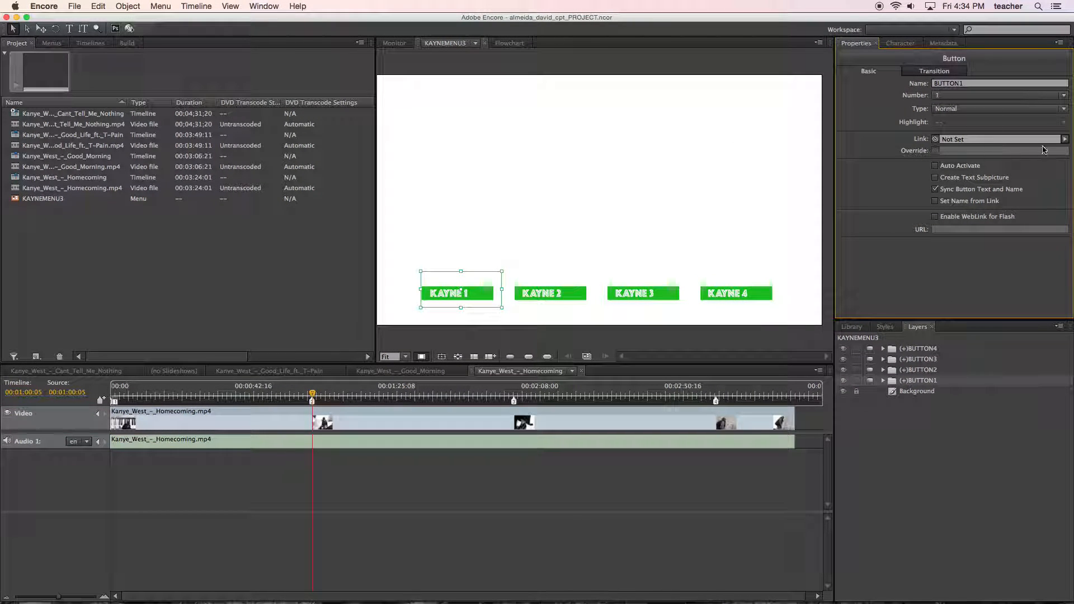
{"action": "left_click", "coordinate": [1066, 140]}
{"action": "mouse_move", "coordinate": [1014, 216]}
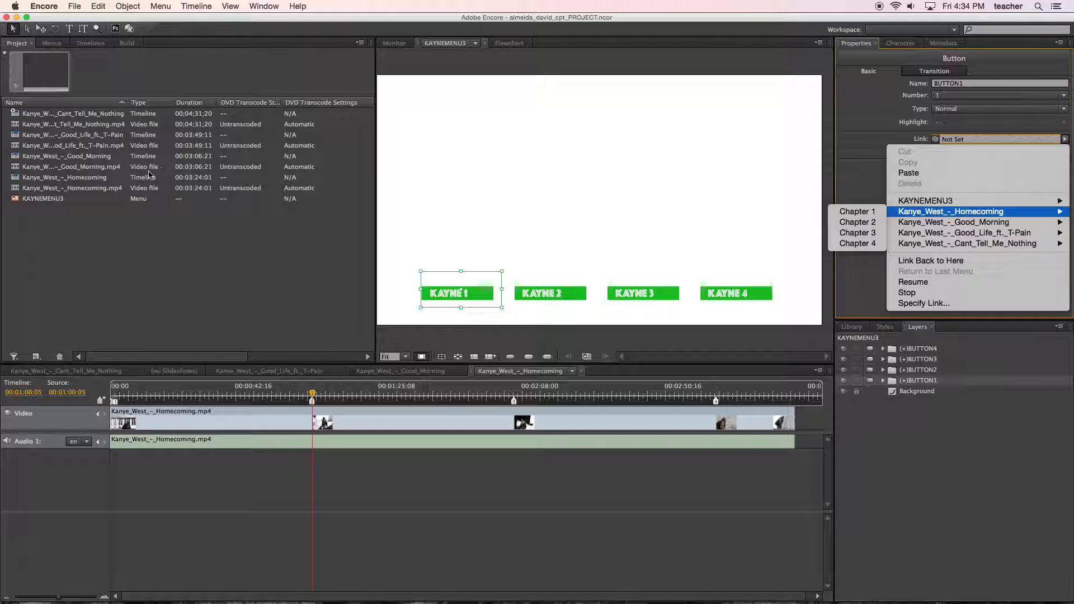
{"action": "mouse_move", "coordinate": [961, 215]}
{"action": "left_click", "coordinate": [865, 212]}
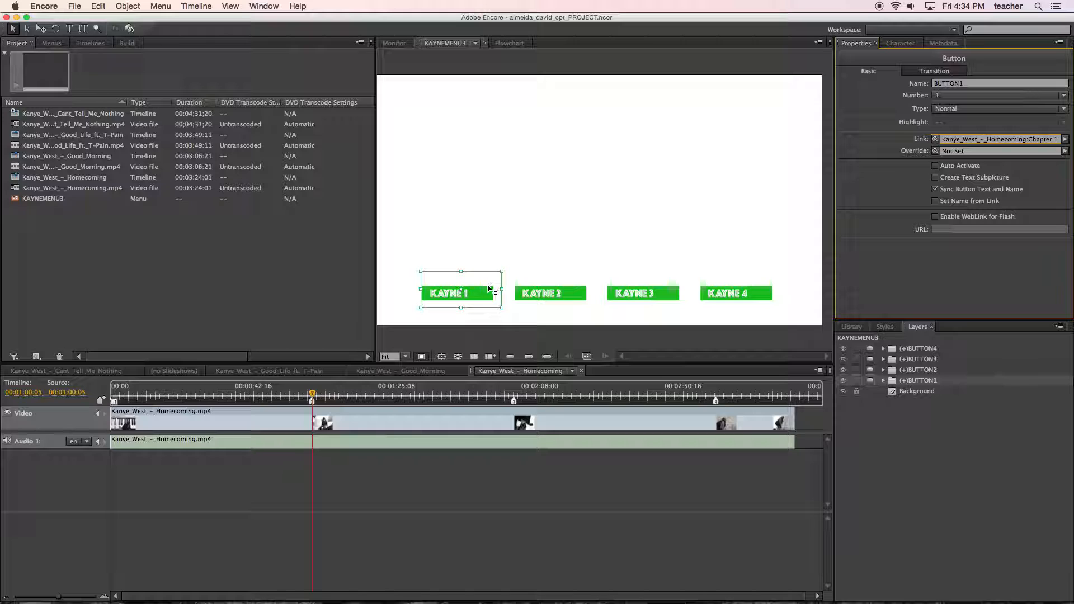
{"action": "left_click", "coordinate": [1065, 139]}
{"action": "mouse_move", "coordinate": [974, 225]}
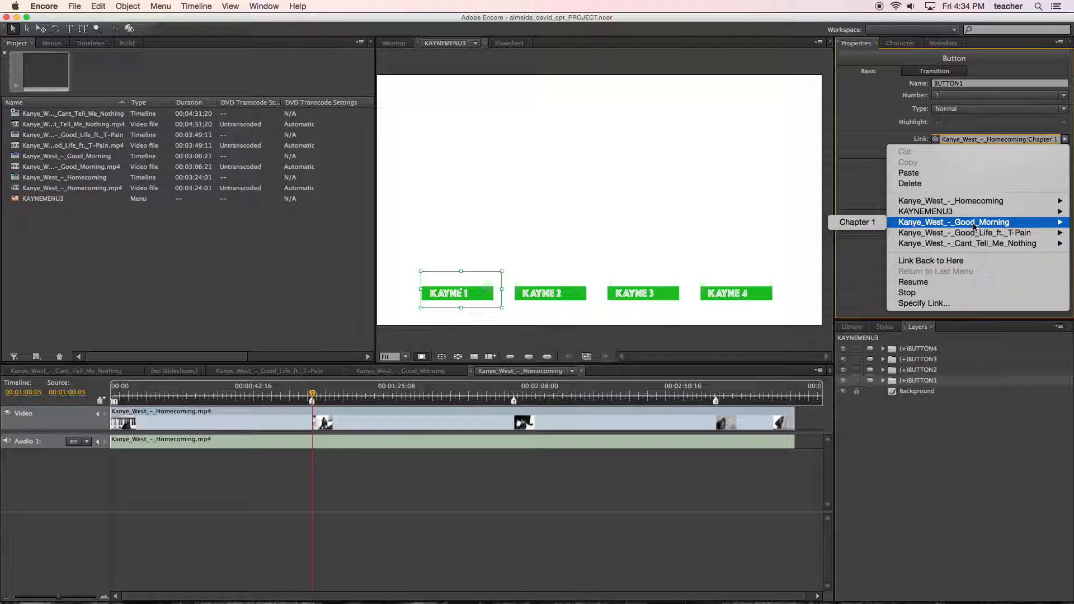
{"action": "mouse_move", "coordinate": [886, 216]}
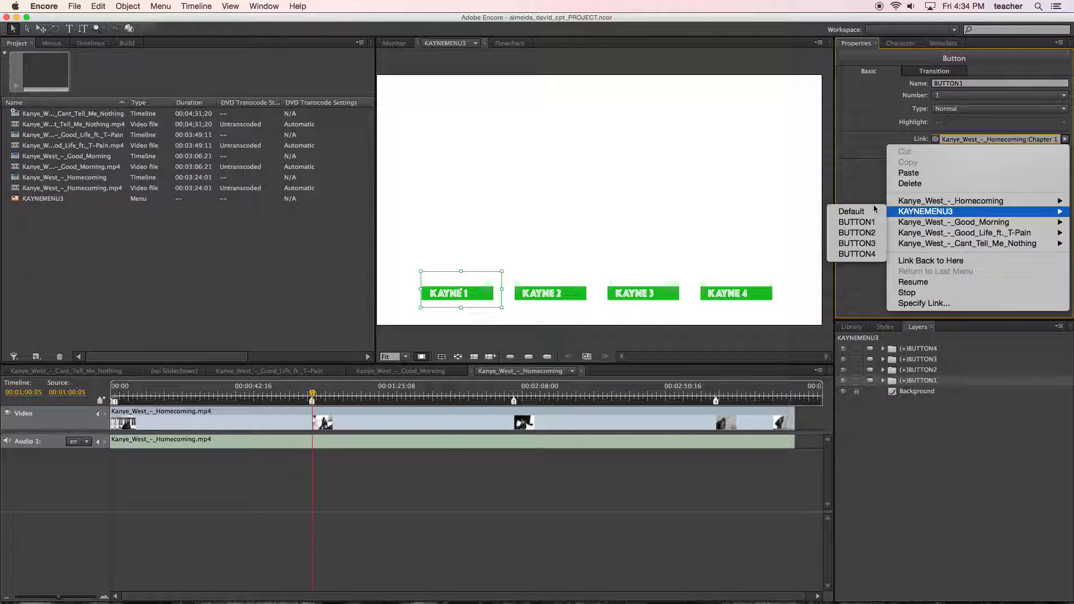
{"action": "mouse_move", "coordinate": [909, 203]}
{"action": "mouse_move", "coordinate": [915, 236]}
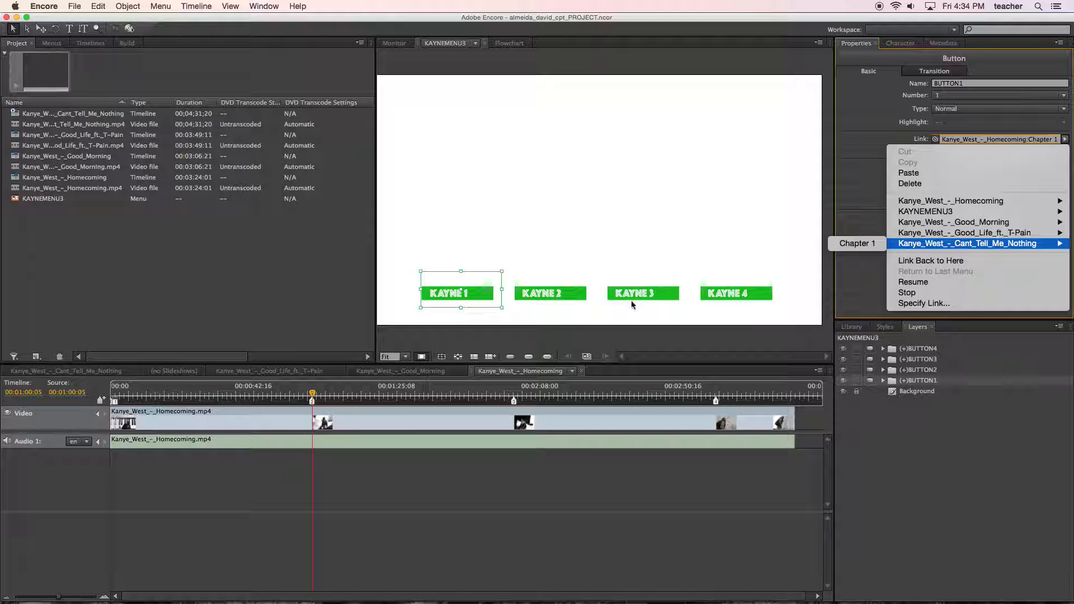
Select the KAYNE 2 button and link it to the Kanye_West_-_Good_Morning timeline in the project with the link pick whip.
{"action": "left_click", "coordinate": [582, 295]}
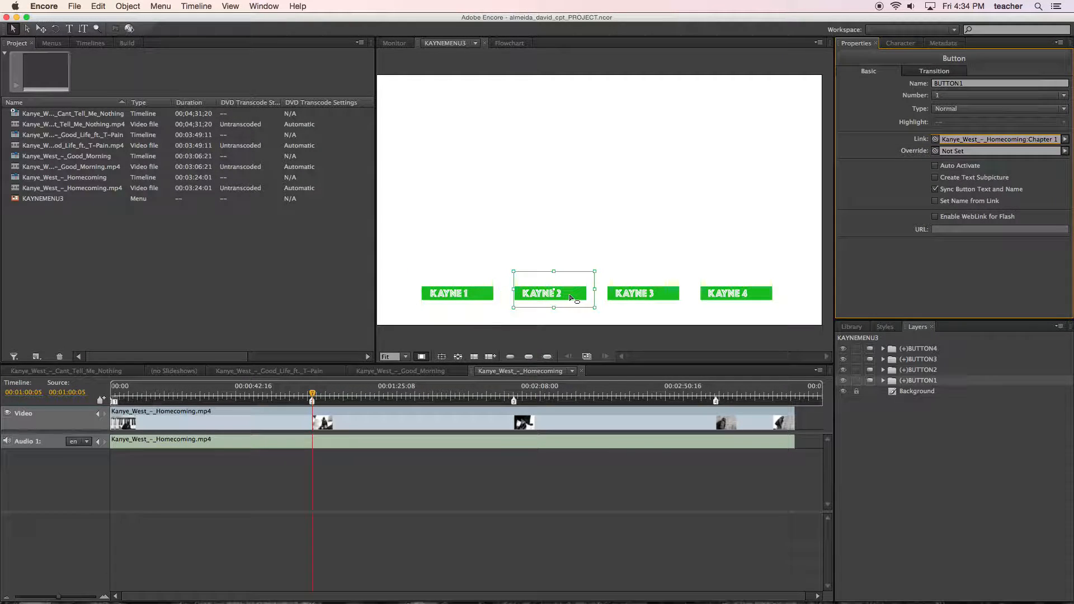
{"action": "left_click", "coordinate": [571, 297]}
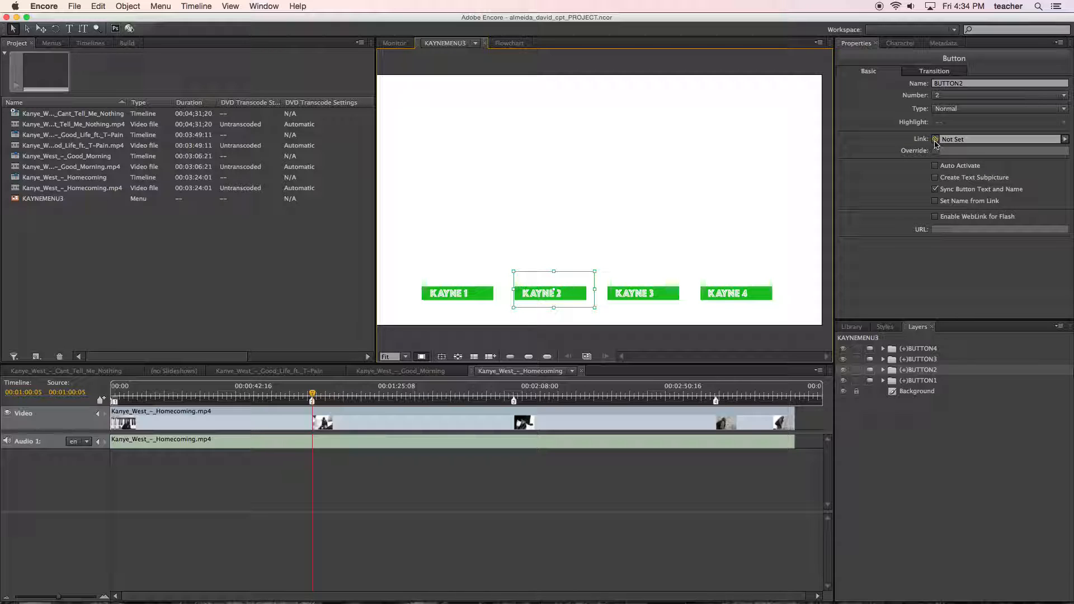
{"action": "left_click_drag", "start_coordinate": [936, 144], "coordinate": [150, 161]}
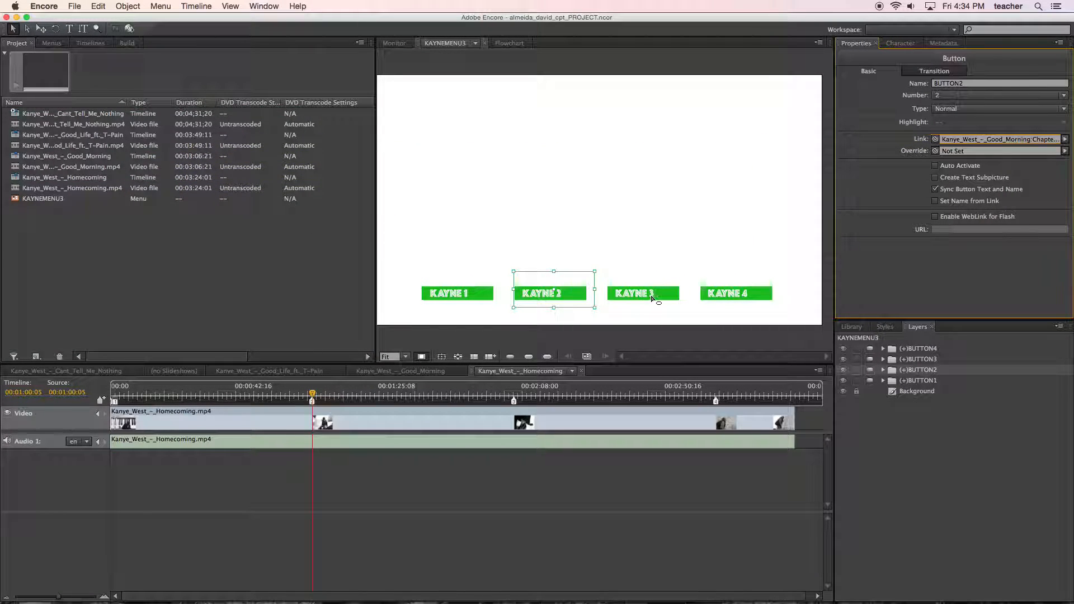
Link the KAYNE 3 button to the Kanye_West_-_Good_Life_ft._T-Pain timeline and KAYNE 4 to the Kanye_West_-_Cant_Tell_Me_Nothing timeline with the link pick whip.
{"action": "left_click", "coordinate": [654, 296]}
{"action": "left_click_drag", "start_coordinate": [935, 139], "coordinate": [147, 136]}
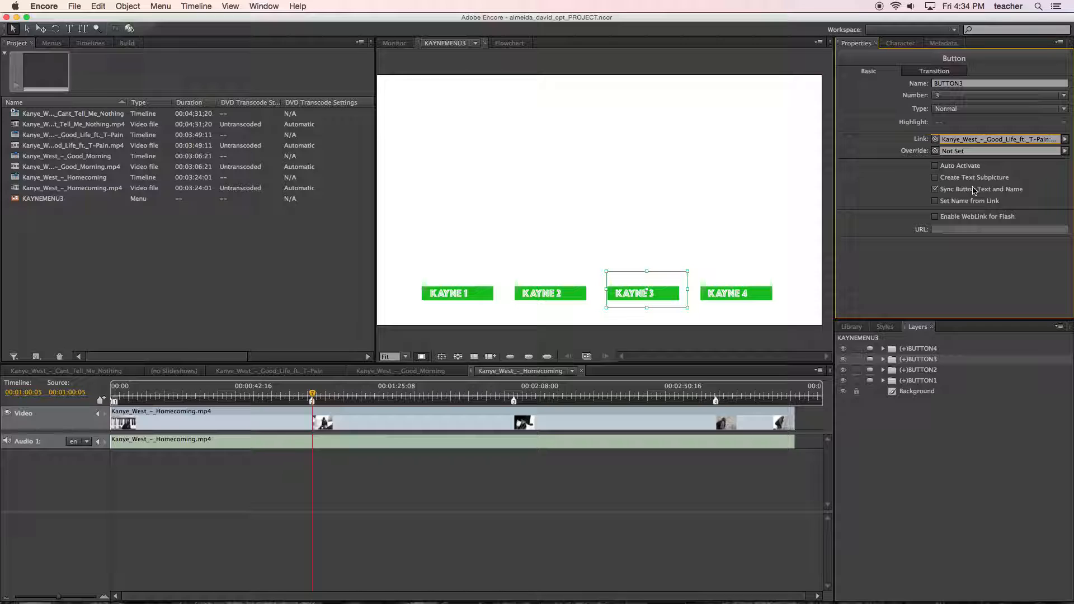
{"action": "left_click", "coordinate": [766, 294]}
{"action": "left_click_drag", "start_coordinate": [935, 139], "coordinate": [119, 118]}
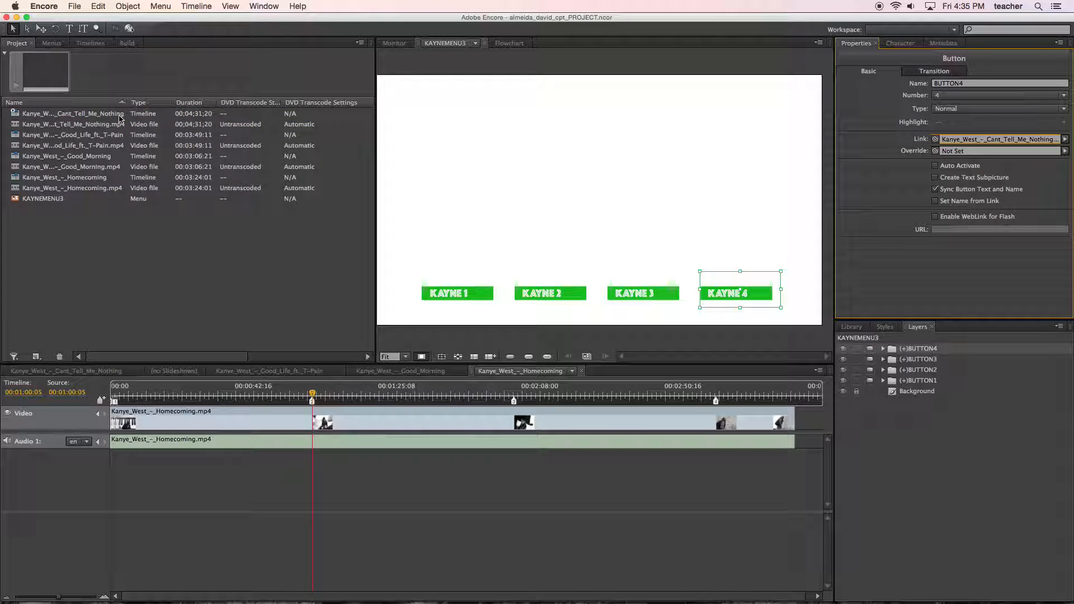
{"action": "left_click", "coordinate": [260, 231]}
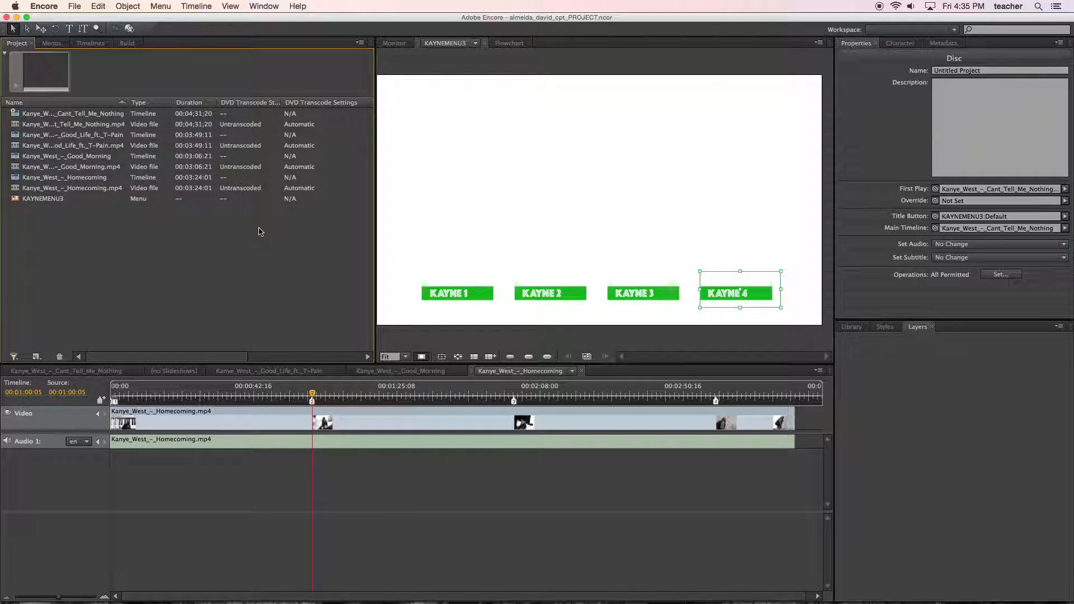
Save the project, preview the disc from its first play item, and exit the preview at the current playback point.
{"action": "key", "text": "super+s"}
{"action": "left_click", "coordinate": [75, 6]}
{"action": "mouse_move", "coordinate": [144, 317]}
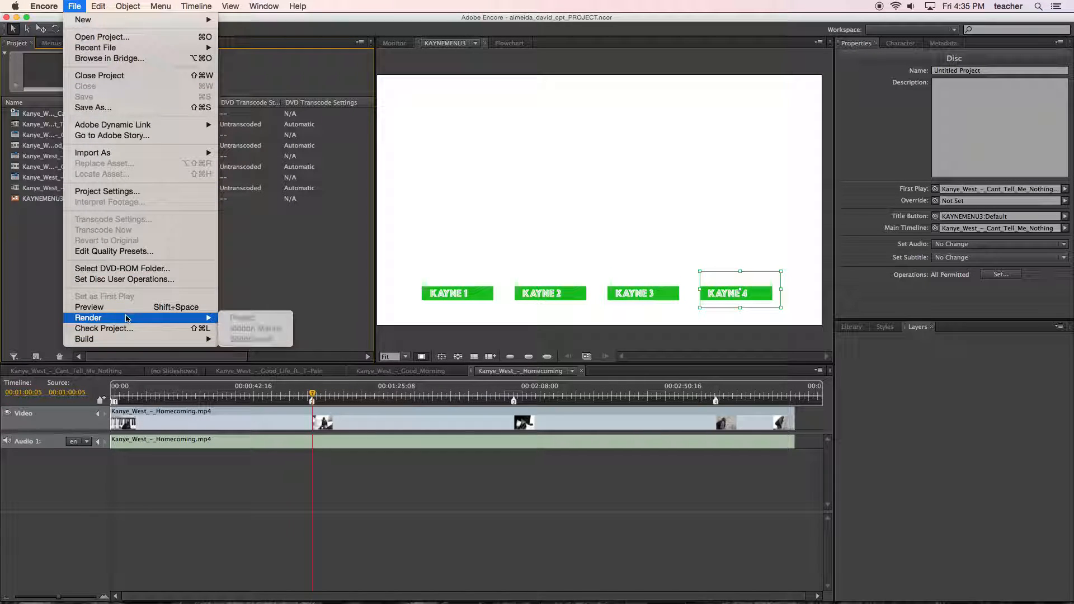
{"action": "left_click", "coordinate": [158, 309]}
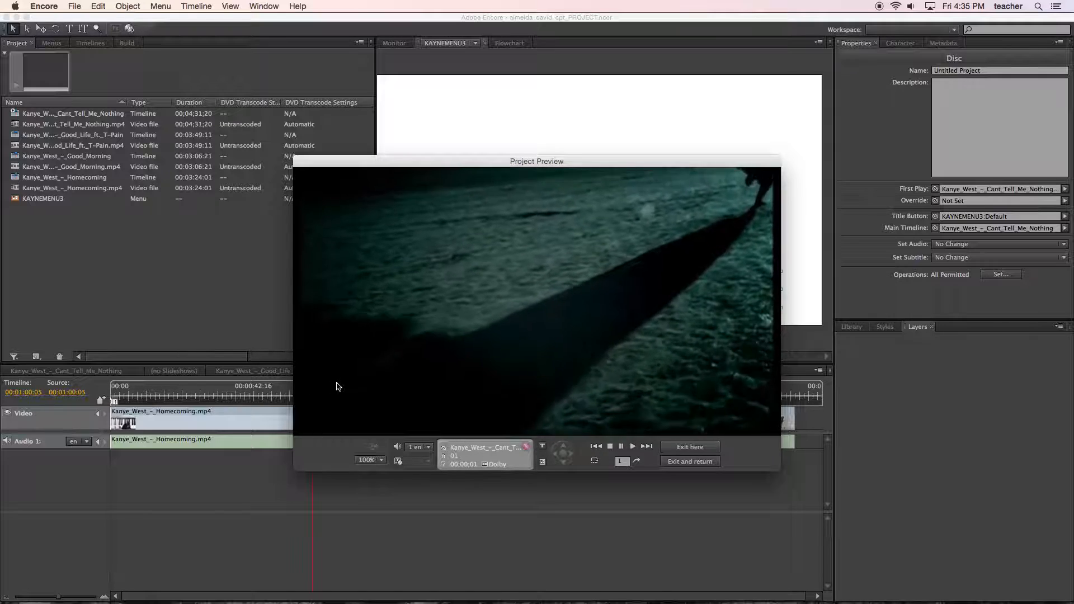
{"action": "left_click", "coordinate": [686, 449]}
Set the KAYNEMENU3 menu as the disc's First Play item.
{"action": "left_click", "coordinate": [96, 219]}
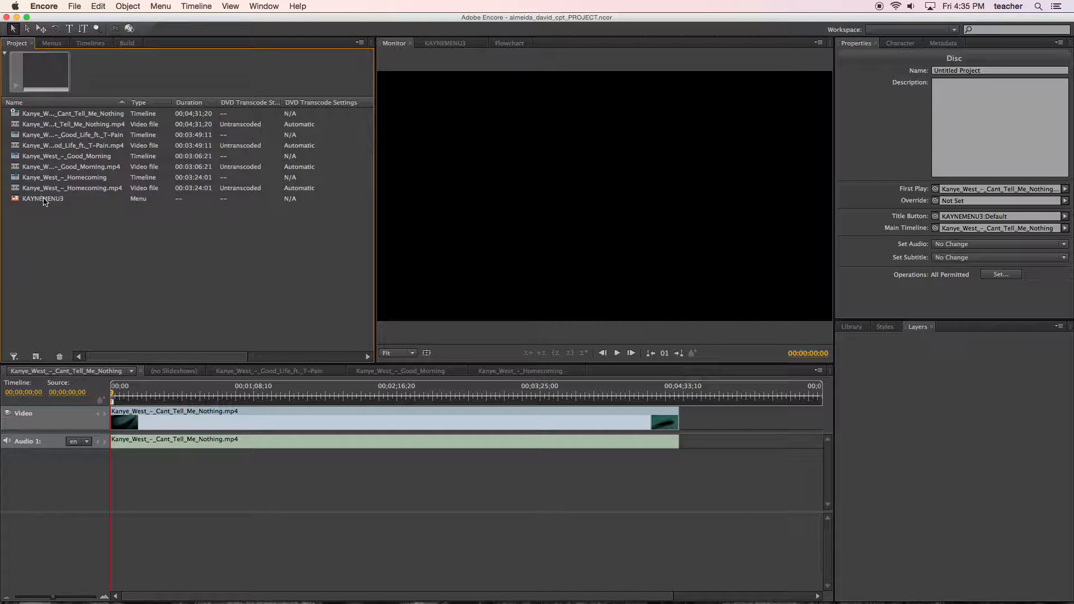
{"action": "left_click", "coordinate": [46, 202]}
{"action": "scroll", "coordinate": [12, 113], "scroll_direction": "right", "scroll_amount": 5}
{"action": "scroll", "coordinate": [11, 113], "scroll_direction": "left", "scroll_amount": 5}
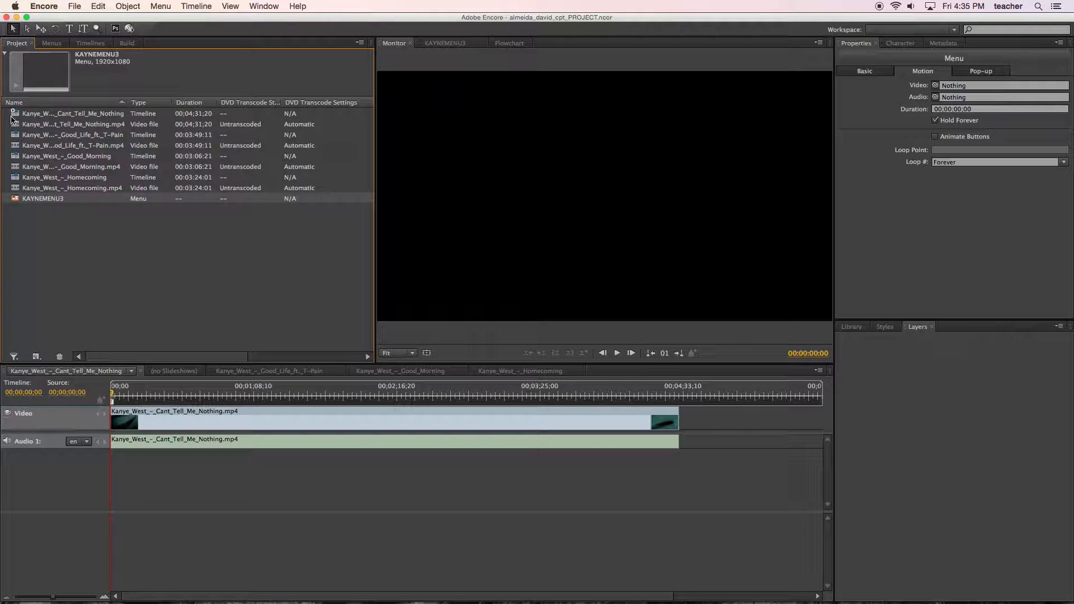
{"action": "right_click", "coordinate": [27, 202]}
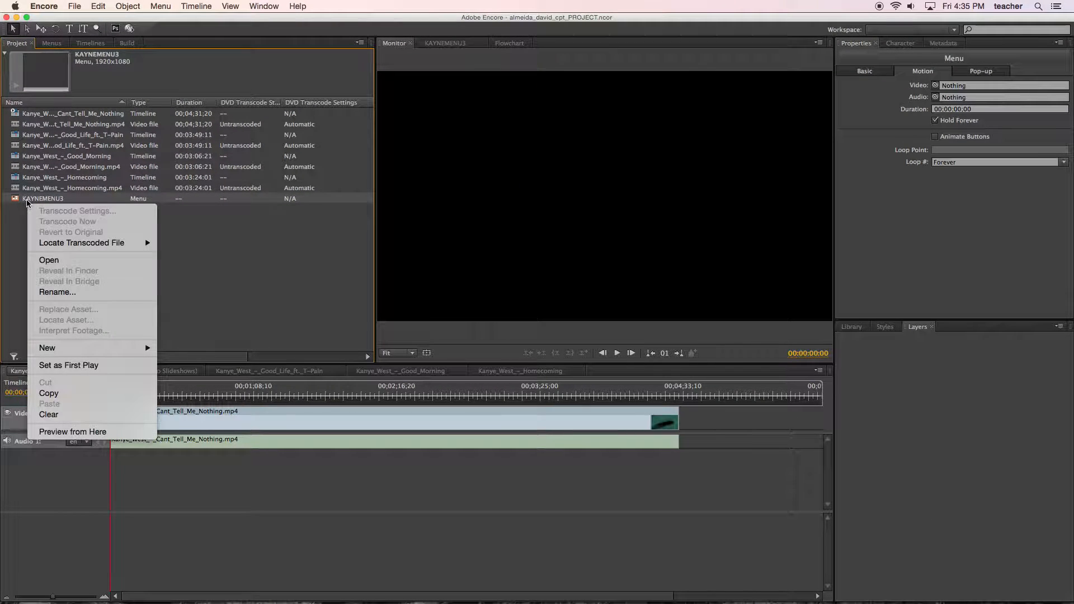
{"action": "left_click", "coordinate": [70, 371]}
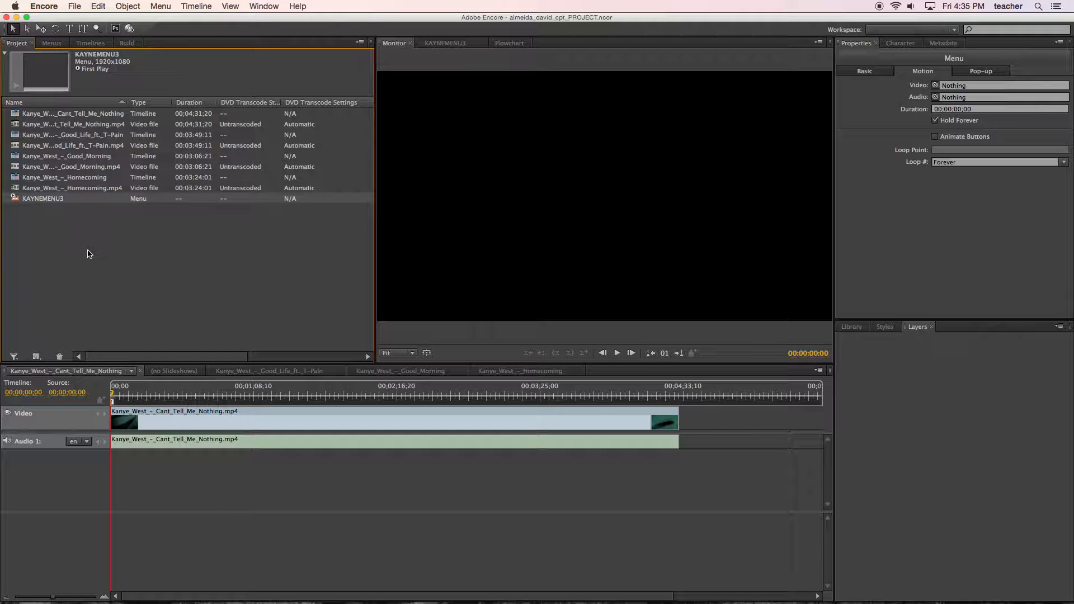
{"action": "left_click", "coordinate": [50, 221]}
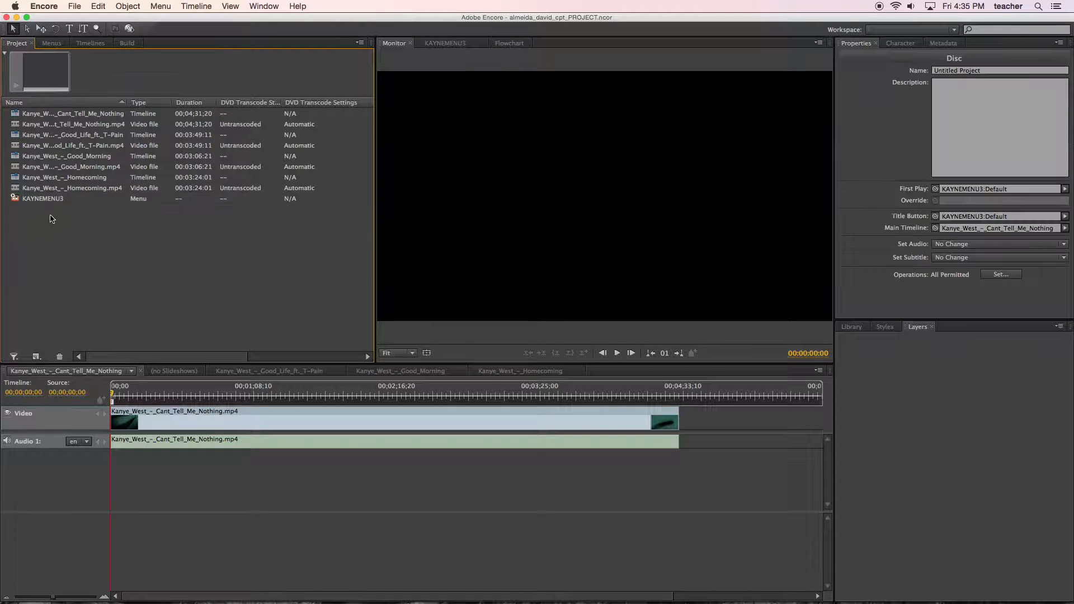
Preview the project and move the button highlight from KAYNE 1 across to KAYNE 4 and back to KAYNE 1.
{"action": "left_click", "coordinate": [74, 7]}
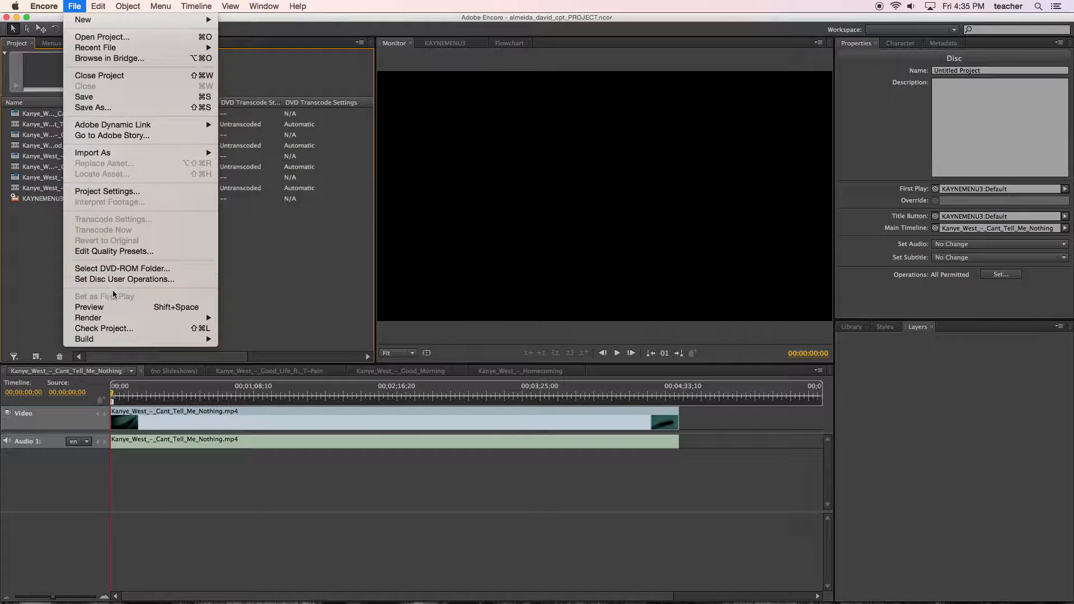
{"action": "left_click", "coordinate": [137, 307]}
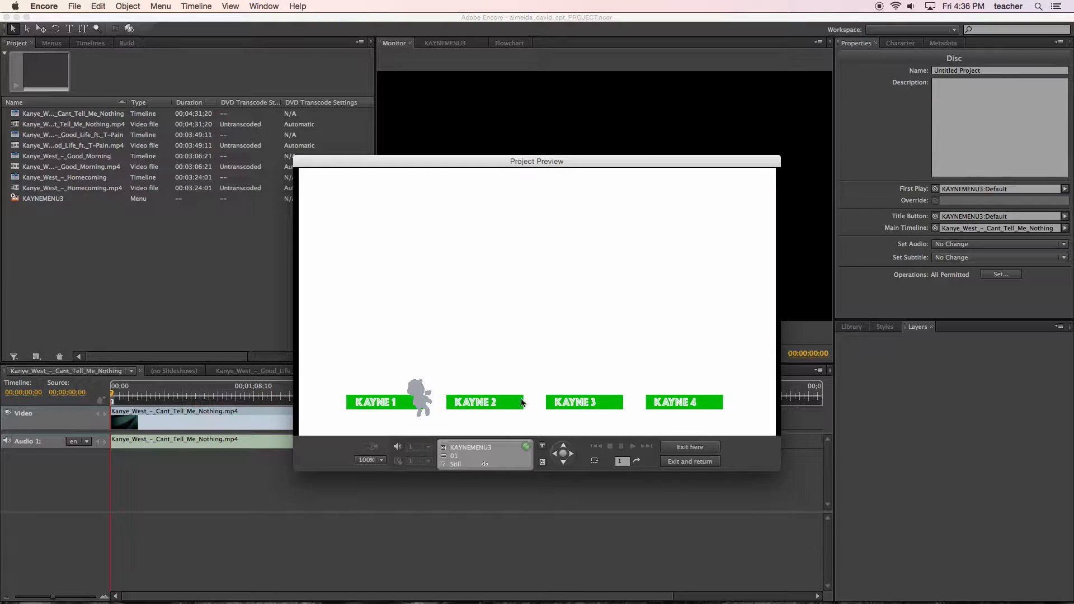
{"action": "left_click", "coordinate": [571, 456]}
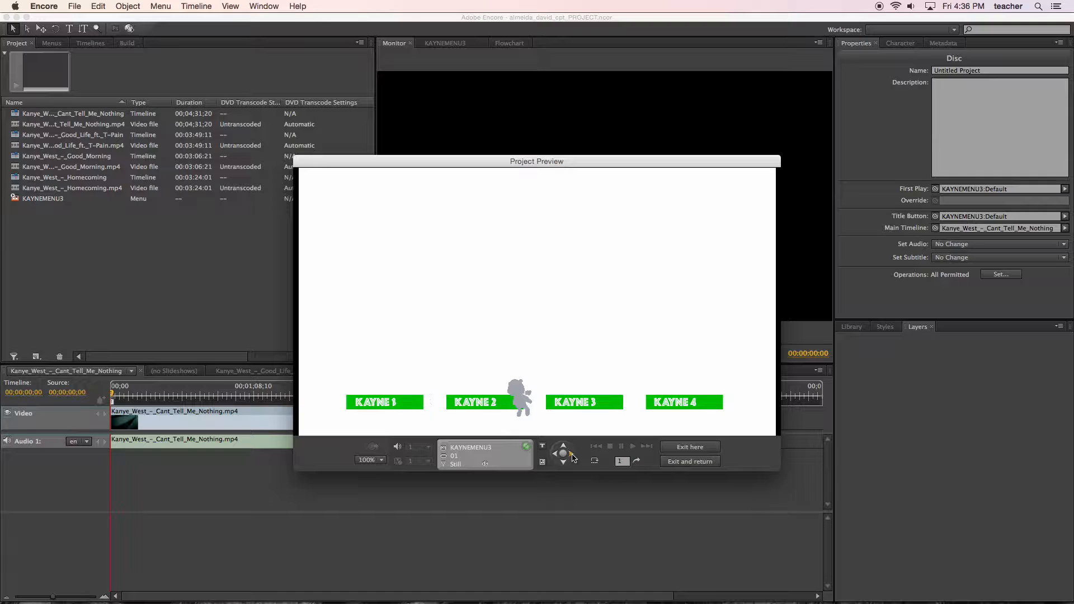
{"action": "left_click", "coordinate": [571, 456]}
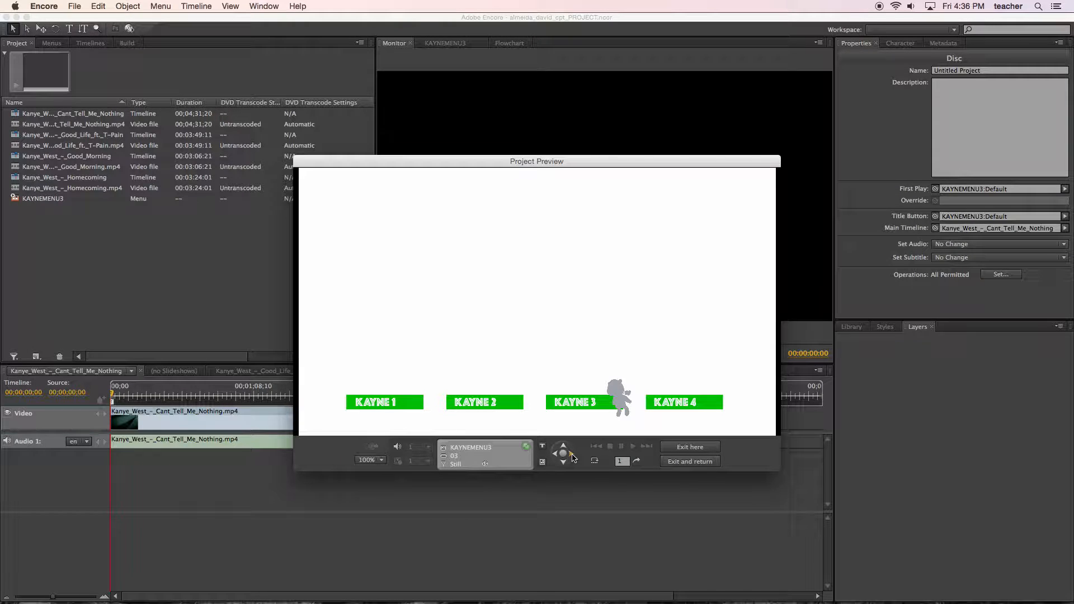
{"action": "left_click", "coordinate": [572, 456]}
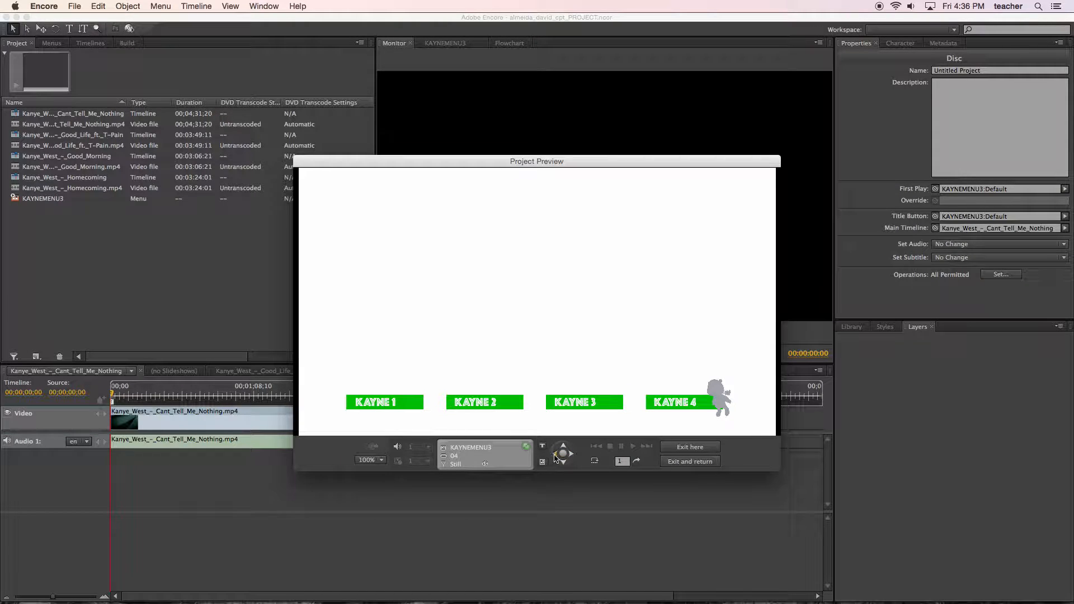
{"action": "left_click", "coordinate": [555, 454]}
{"action": "left_click", "coordinate": [555, 455]}
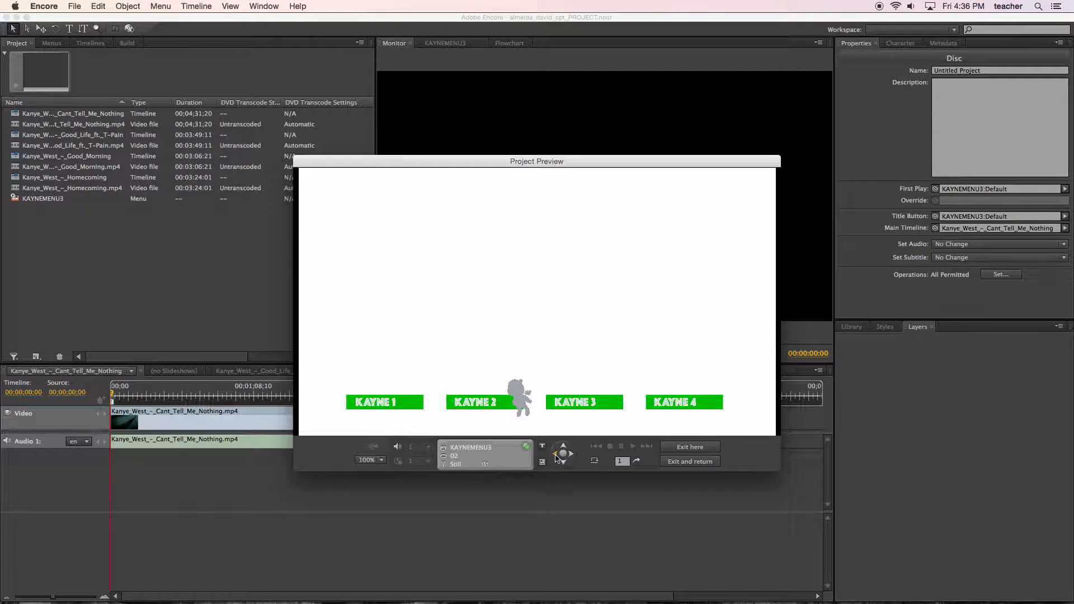
{"action": "left_click", "coordinate": [555, 455]}
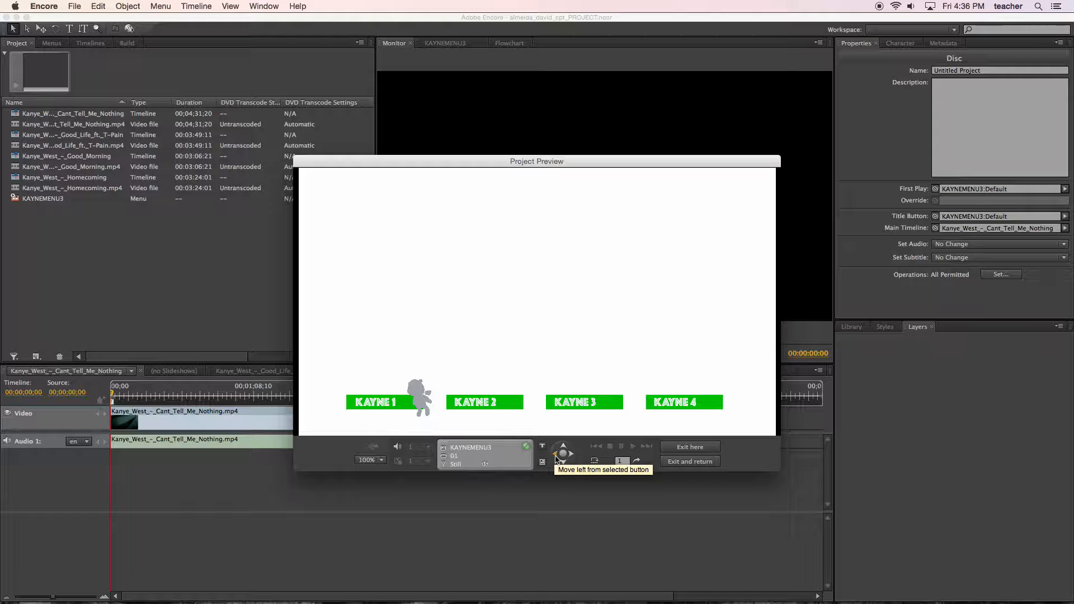
Play the KAYNE 1 button's video in the preview, skip through its chapters to the end, and exit there.
{"action": "left_click", "coordinate": [403, 410]}
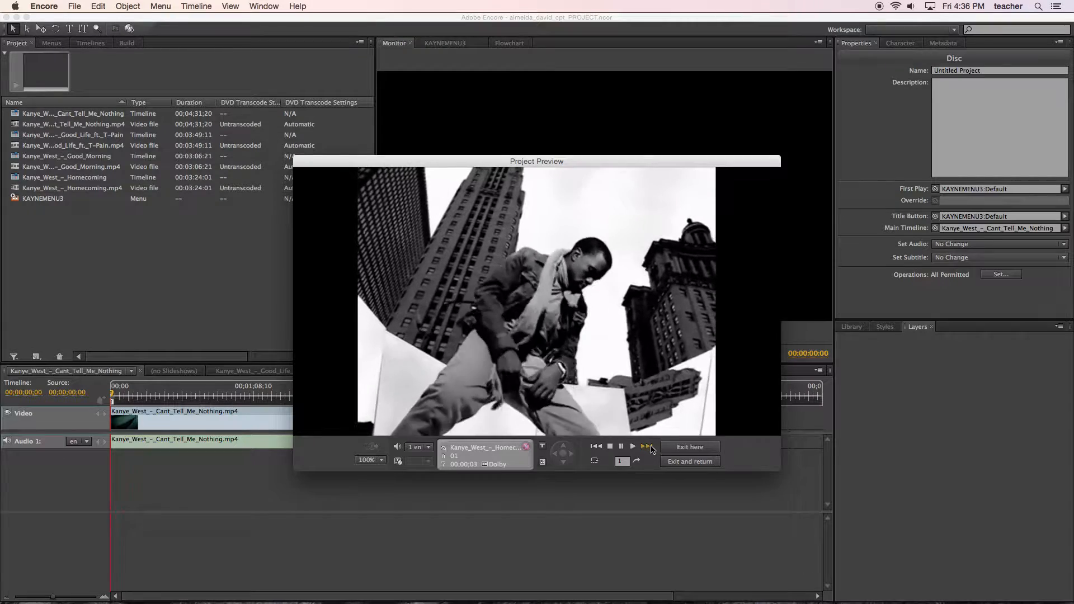
{"action": "left_click", "coordinate": [648, 448]}
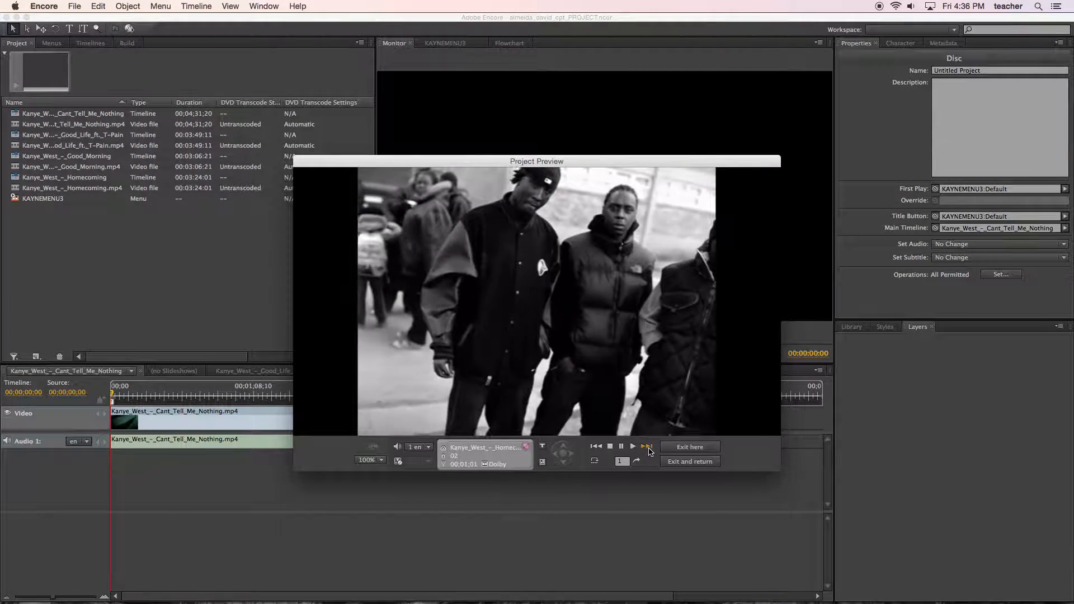
{"action": "left_click", "coordinate": [648, 448]}
{"action": "left_click", "coordinate": [648, 447]}
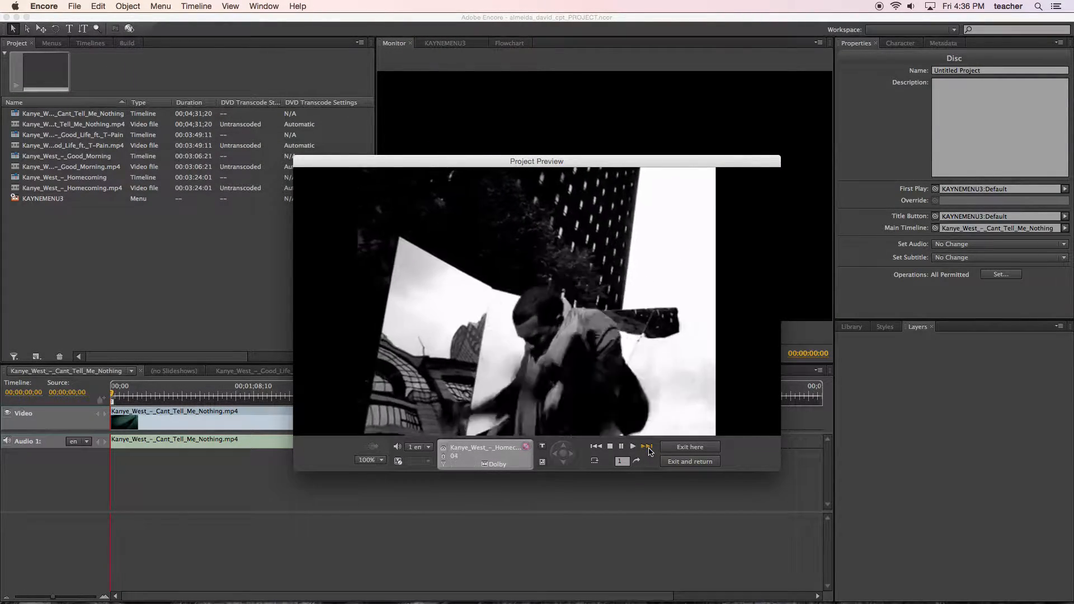
{"action": "left_click", "coordinate": [648, 447]}
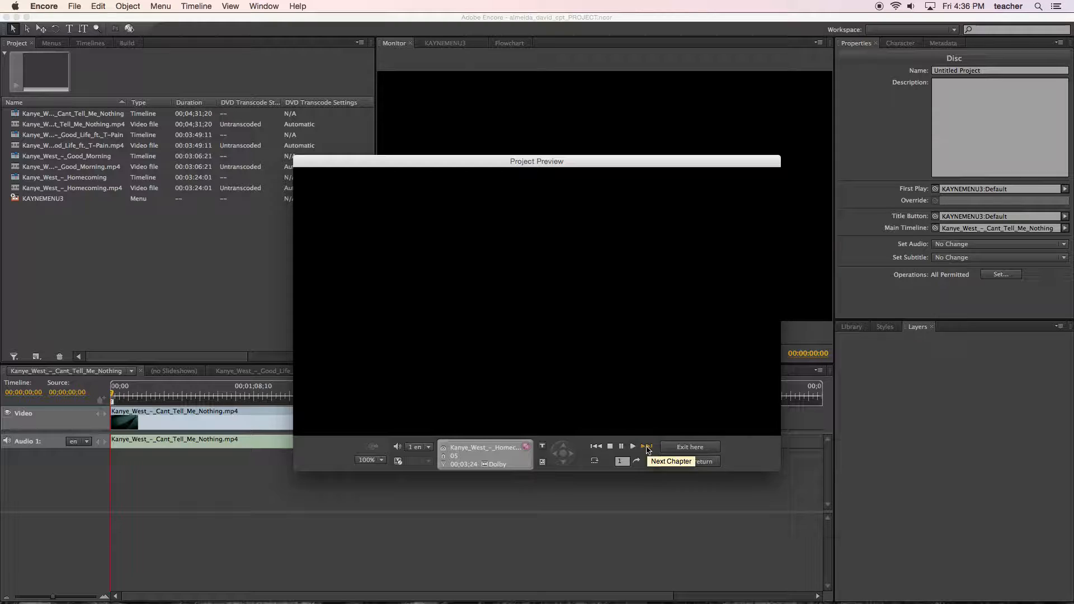
{"action": "left_click", "coordinate": [678, 450]}
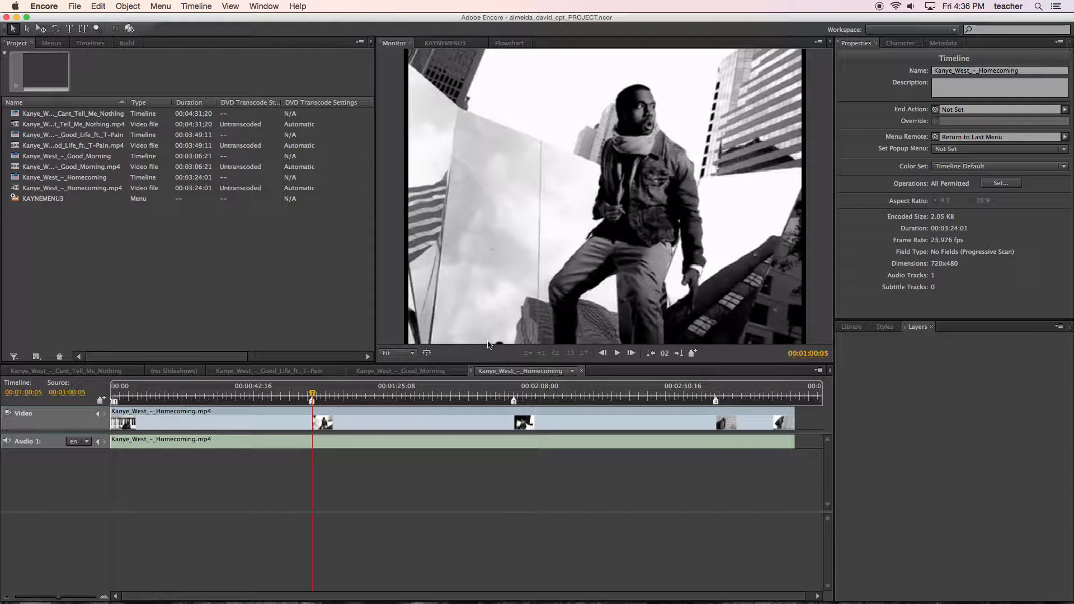
Set the End Action of the Kanye_West_-_Homecoming timeline to BUTTON2 of KAYNEMENU3.
{"action": "left_click", "coordinate": [16, 116]}
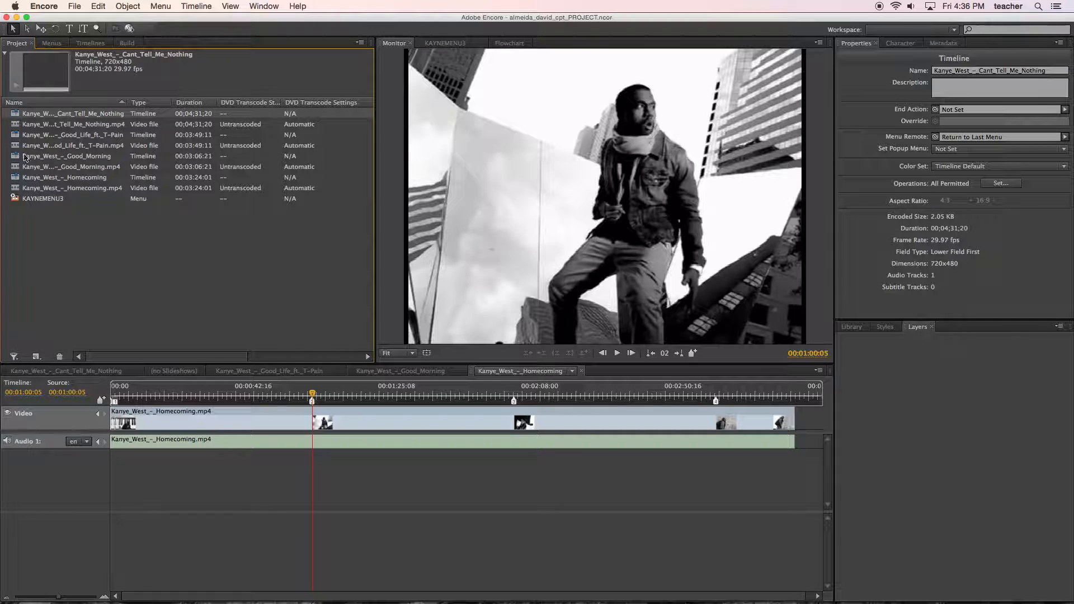
{"action": "left_click", "coordinate": [24, 179]}
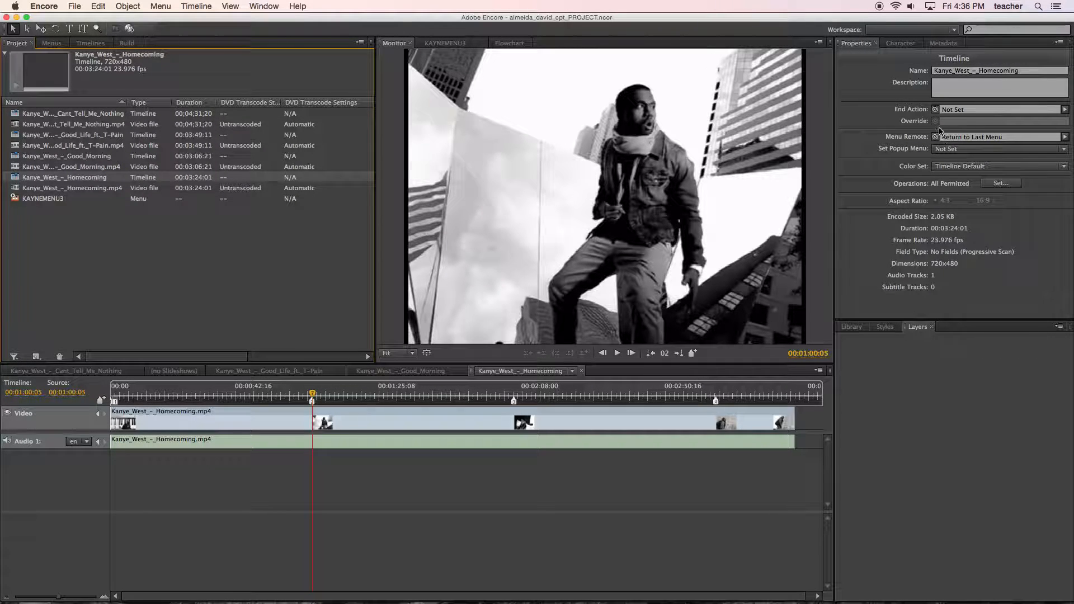
{"action": "left_click", "coordinate": [1065, 110]}
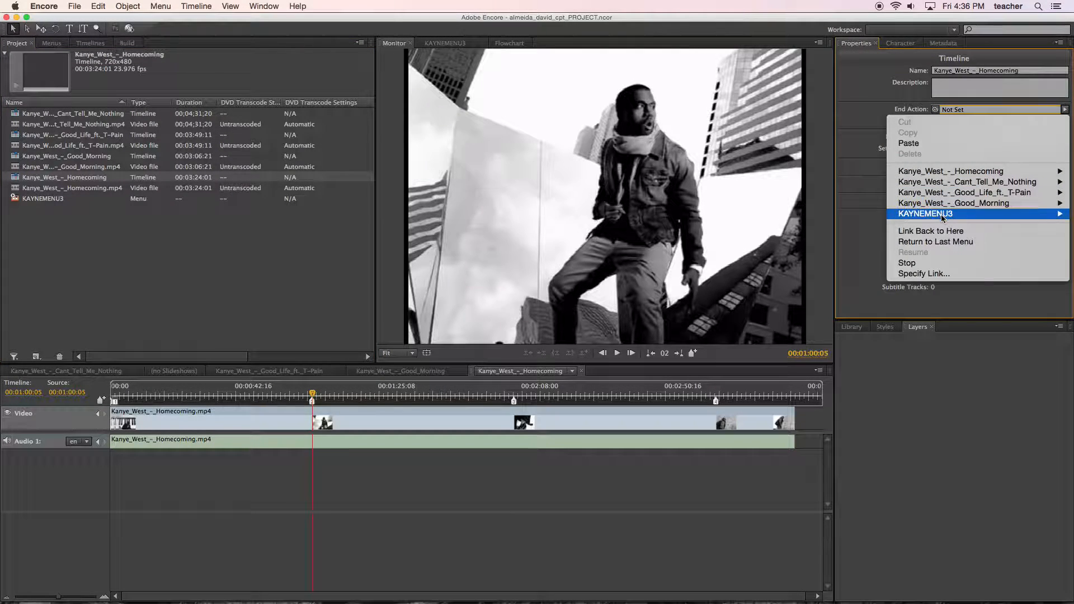
{"action": "mouse_move", "coordinate": [942, 216]}
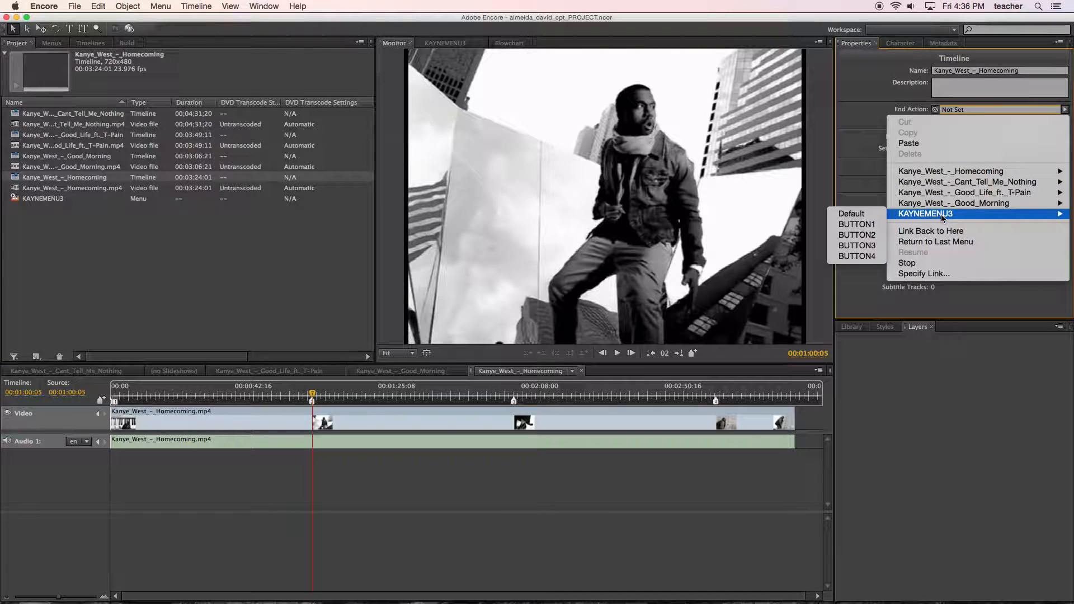
{"action": "left_click", "coordinate": [868, 237]}
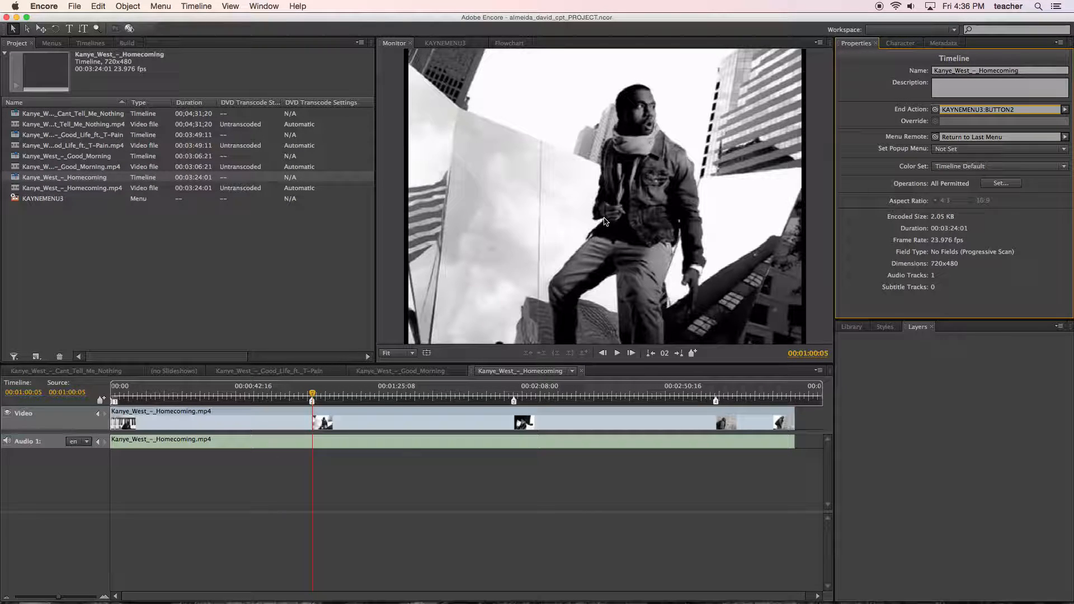
Preview the project again, play KAYNE 1 and skip through its chapters to test the end action, and exit back to the project.
{"action": "left_click", "coordinate": [74, 6]}
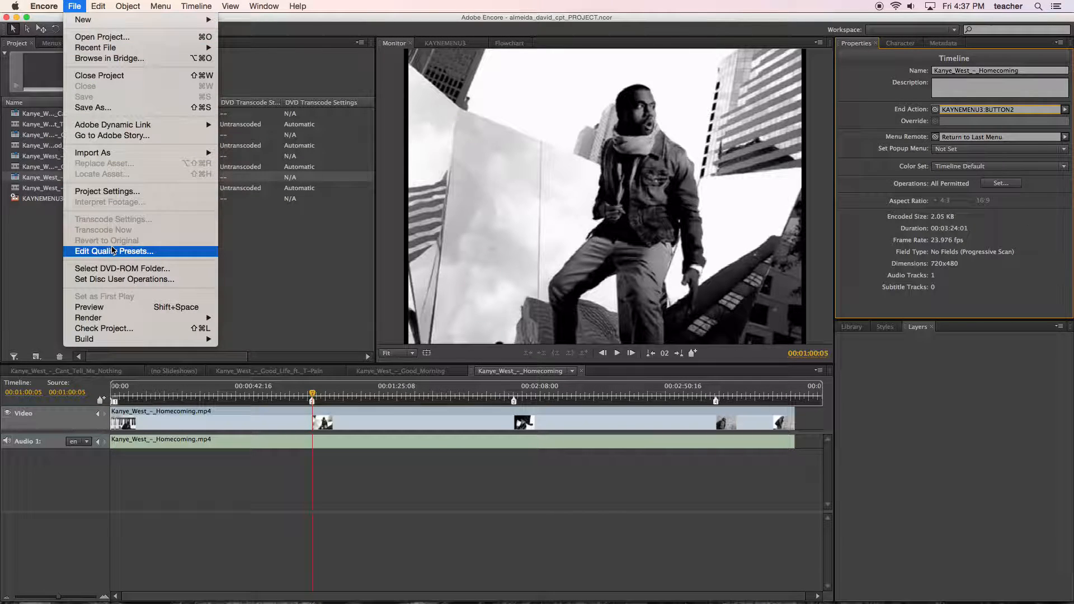
{"action": "left_click", "coordinate": [131, 309]}
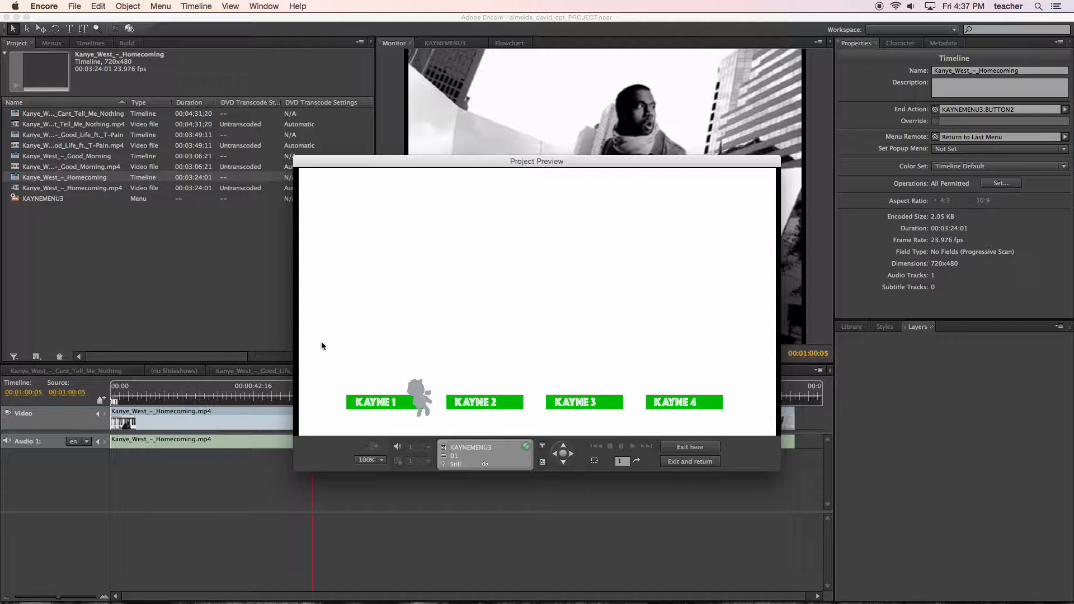
{"action": "left_click", "coordinate": [419, 390]}
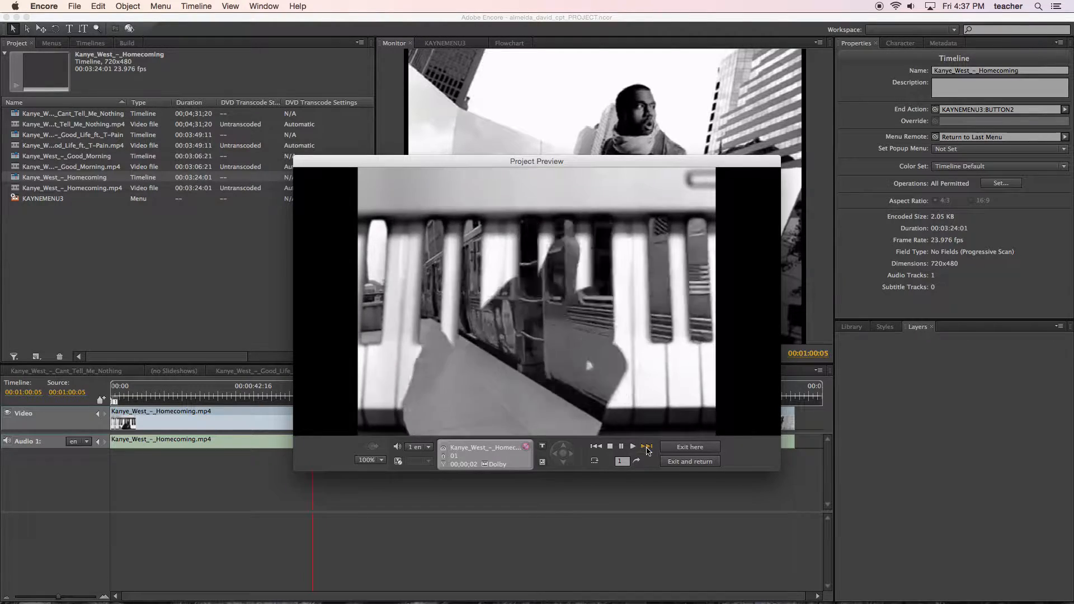
{"action": "left_click", "coordinate": [647, 446]}
{"action": "left_click", "coordinate": [647, 448]}
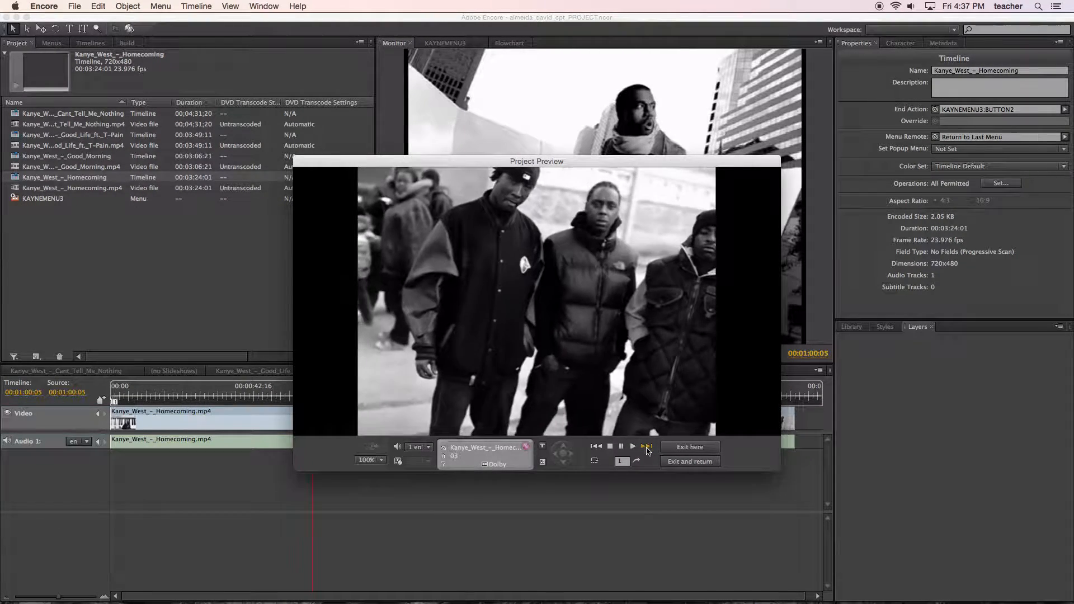
{"action": "left_click", "coordinate": [646, 448]}
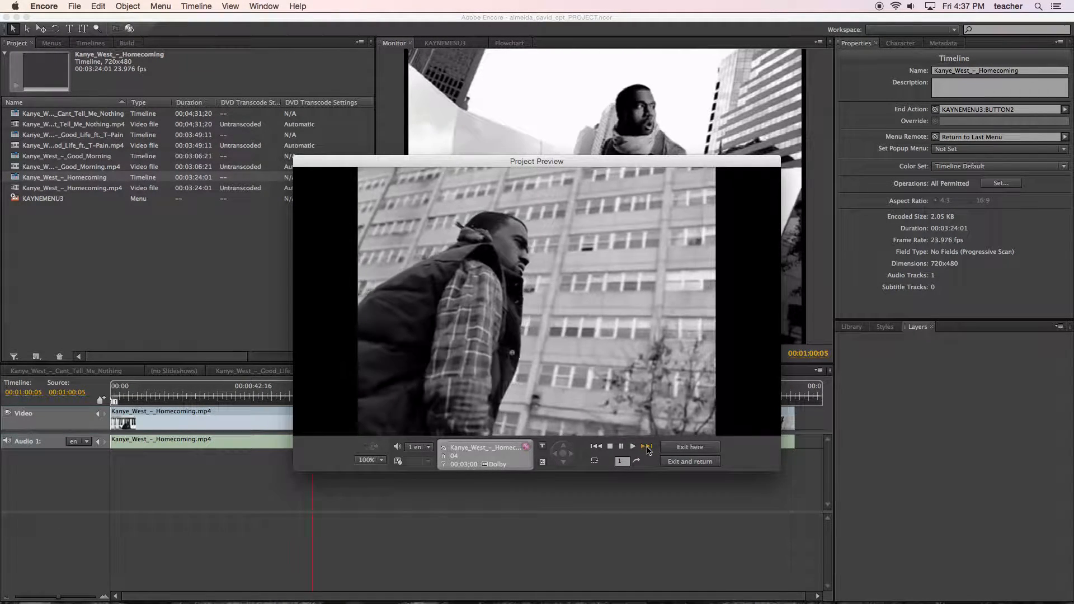
{"action": "left_click", "coordinate": [647, 450]}
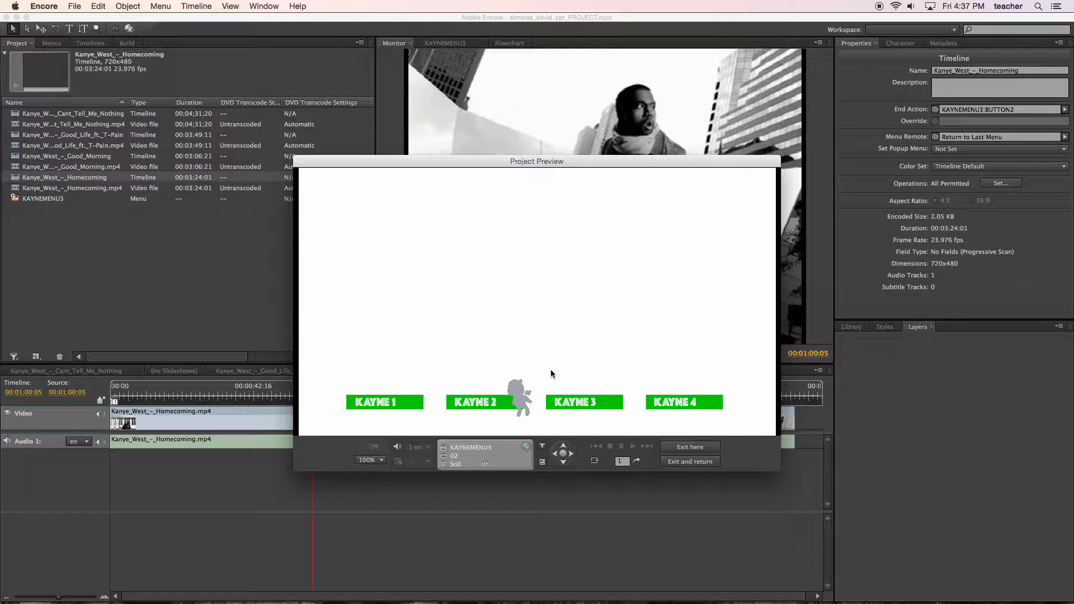
{"action": "left_click", "coordinate": [692, 462]}
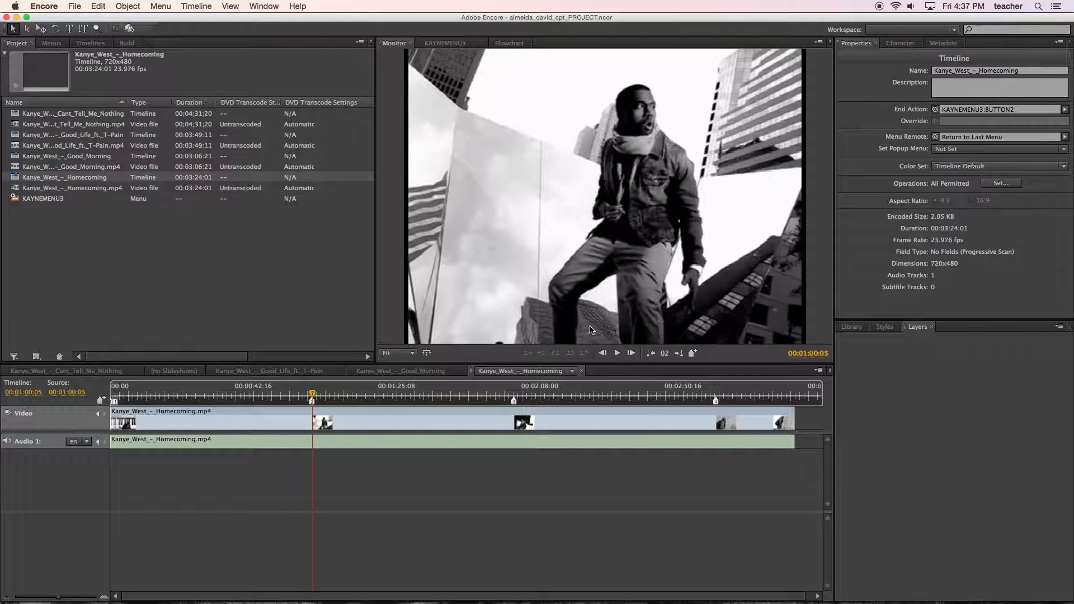
{"action": "left_click", "coordinate": [264, 253]}
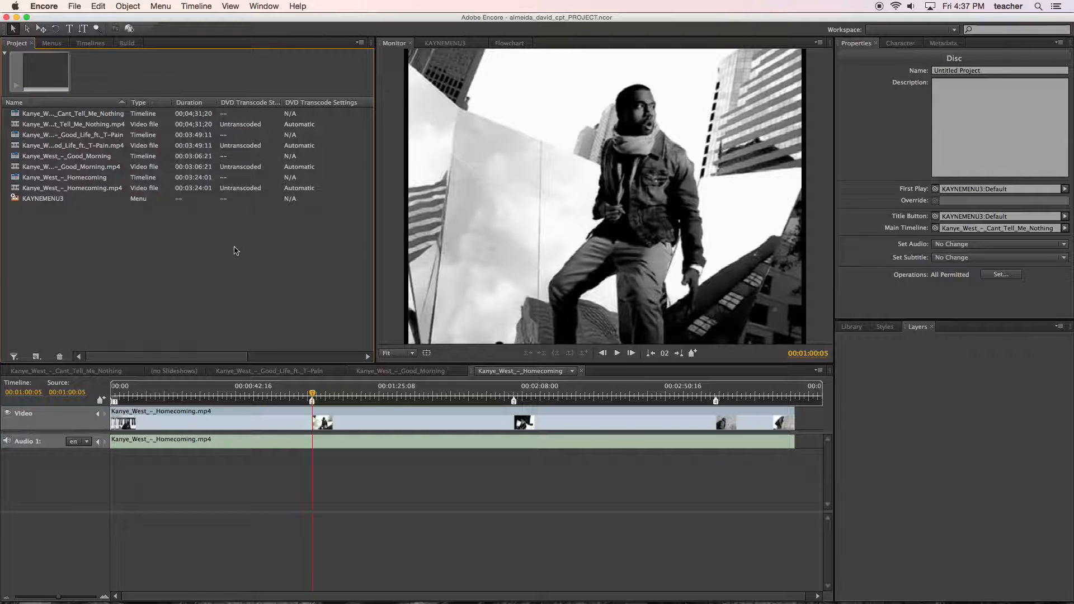
Review the Basic and Motion properties of the KAYNEMENU3 menu.
{"action": "left_click", "coordinate": [53, 200]}
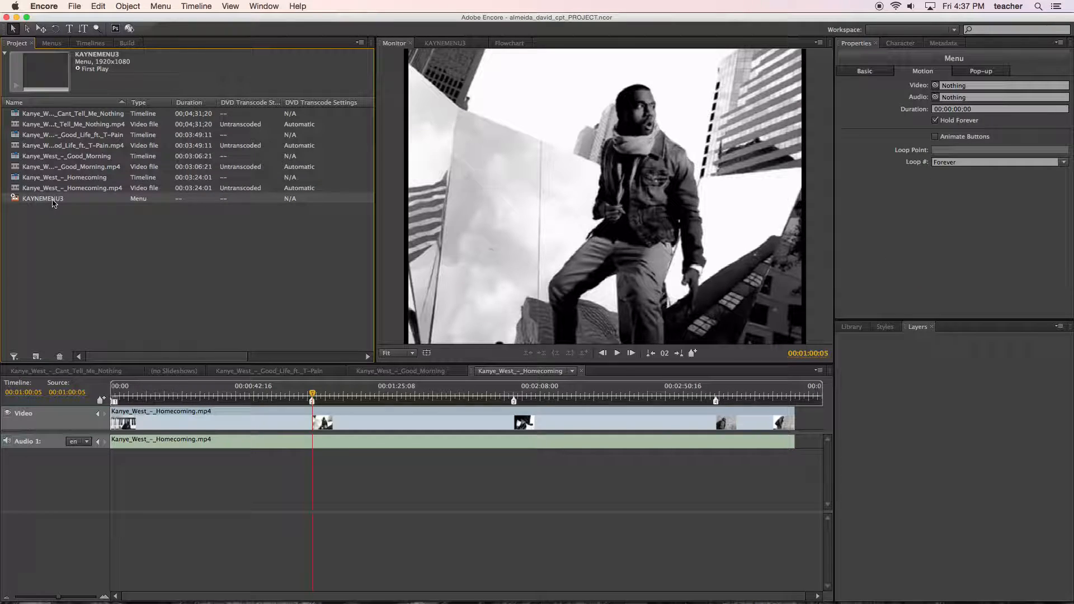
{"action": "left_click", "coordinate": [872, 74]}
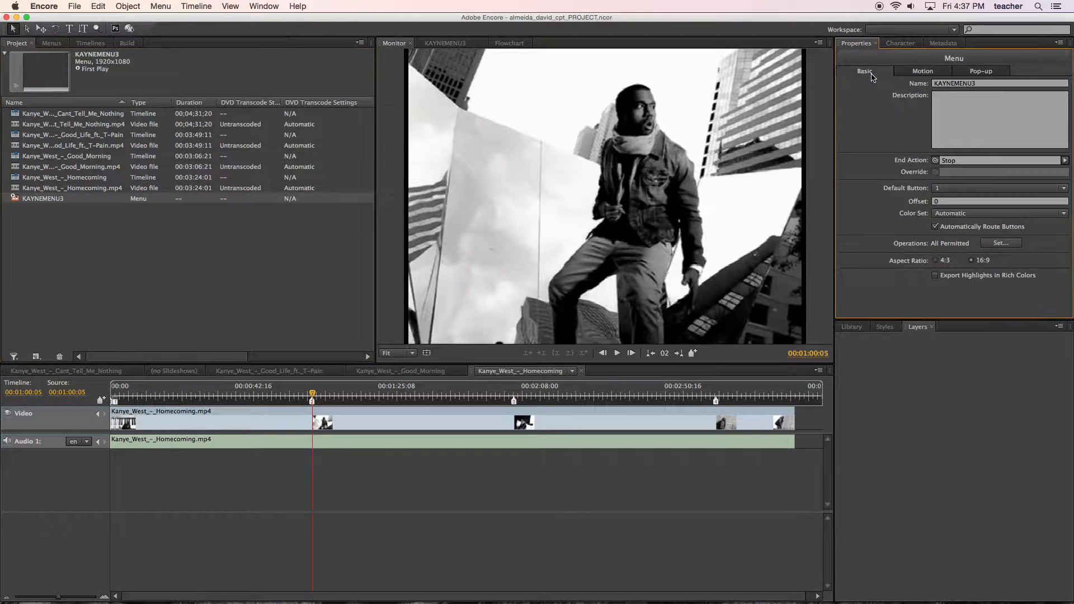
{"action": "left_click", "coordinate": [916, 75]}
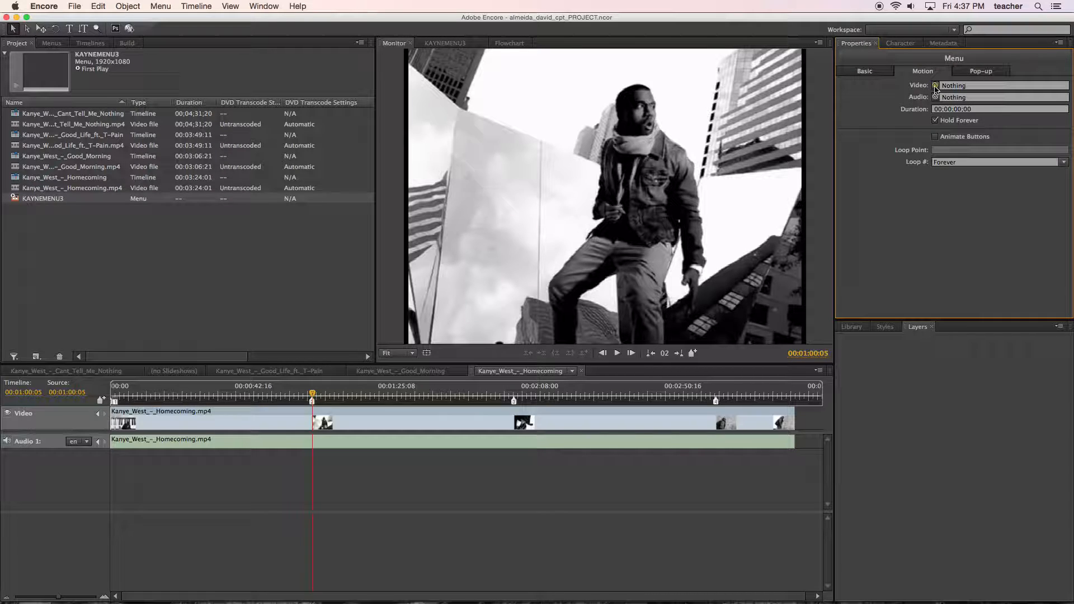
{"action": "left_click", "coordinate": [268, 255]}
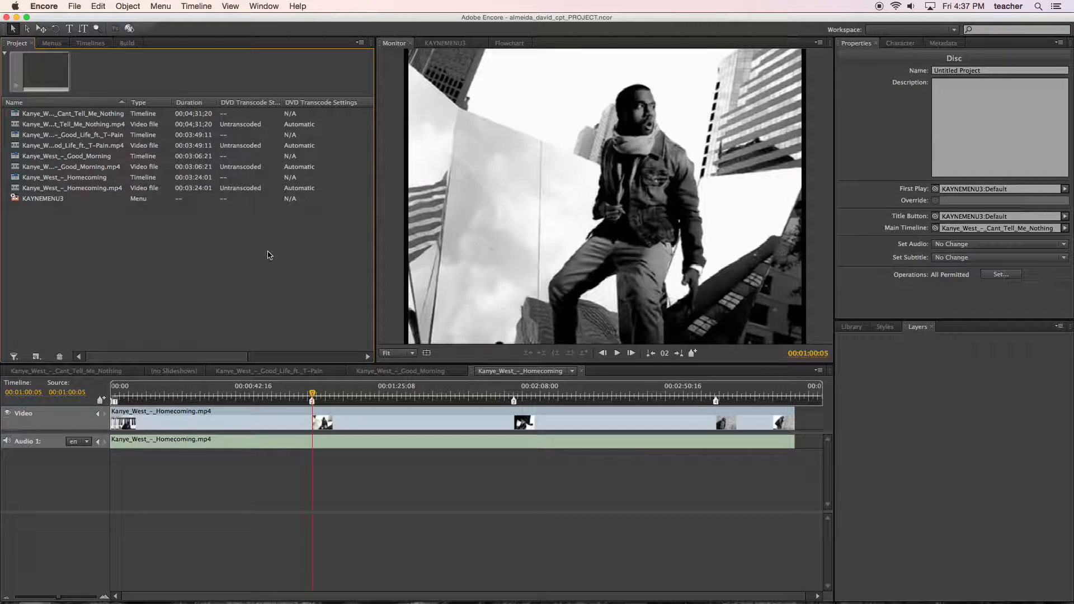
{"action": "right_click", "coordinate": [269, 255]}
{"action": "mouse_move", "coordinate": [297, 262]}
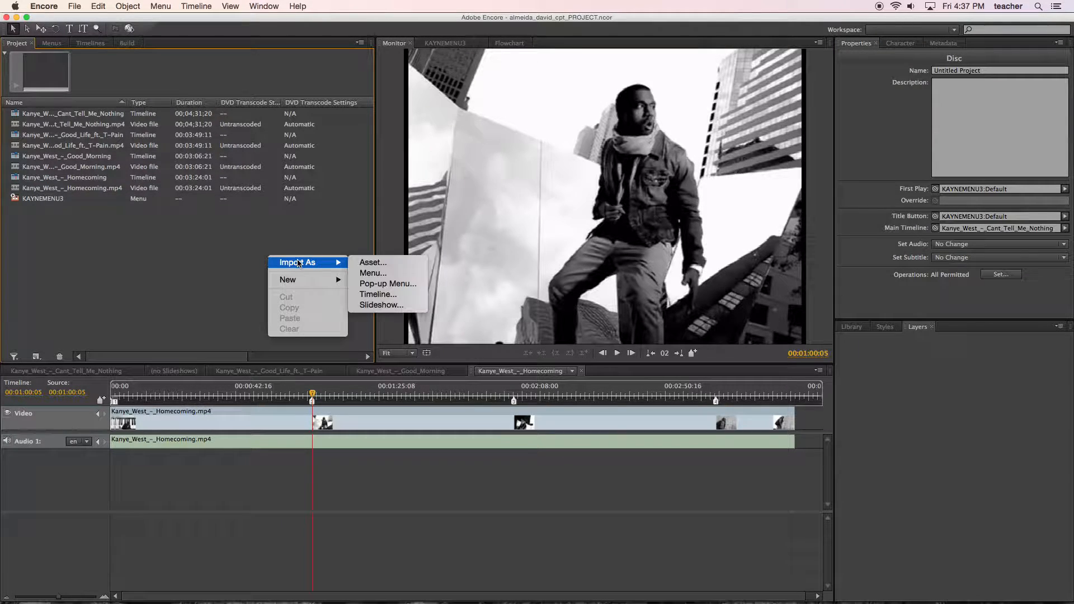
{"action": "left_click", "coordinate": [374, 263]}
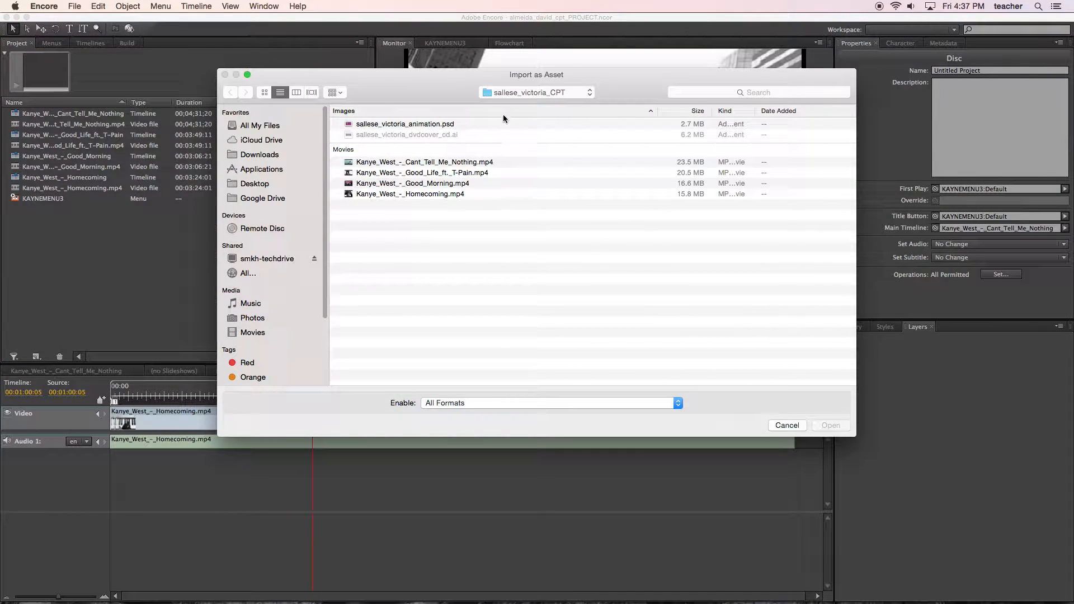
{"action": "key", "text": "super+Up"}
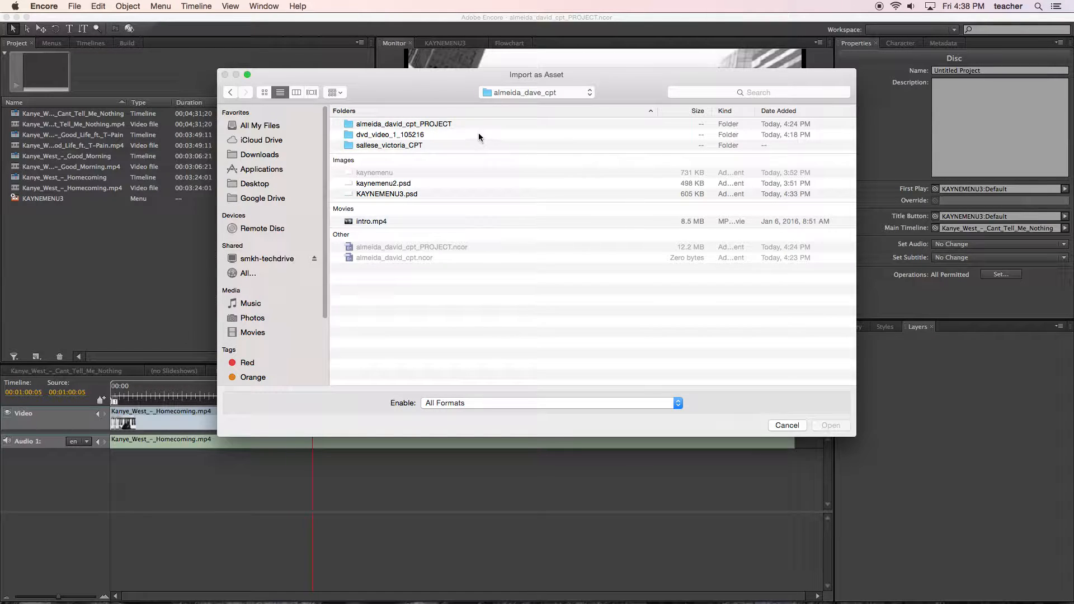
{"action": "left_click", "coordinate": [366, 222]}
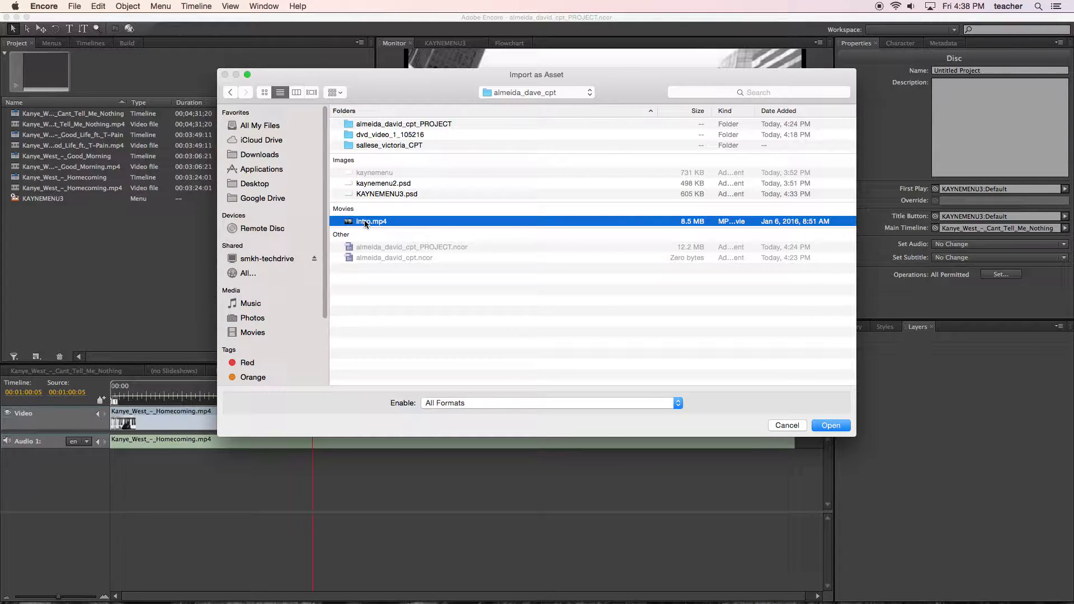
{"action": "left_click", "coordinate": [820, 426]}
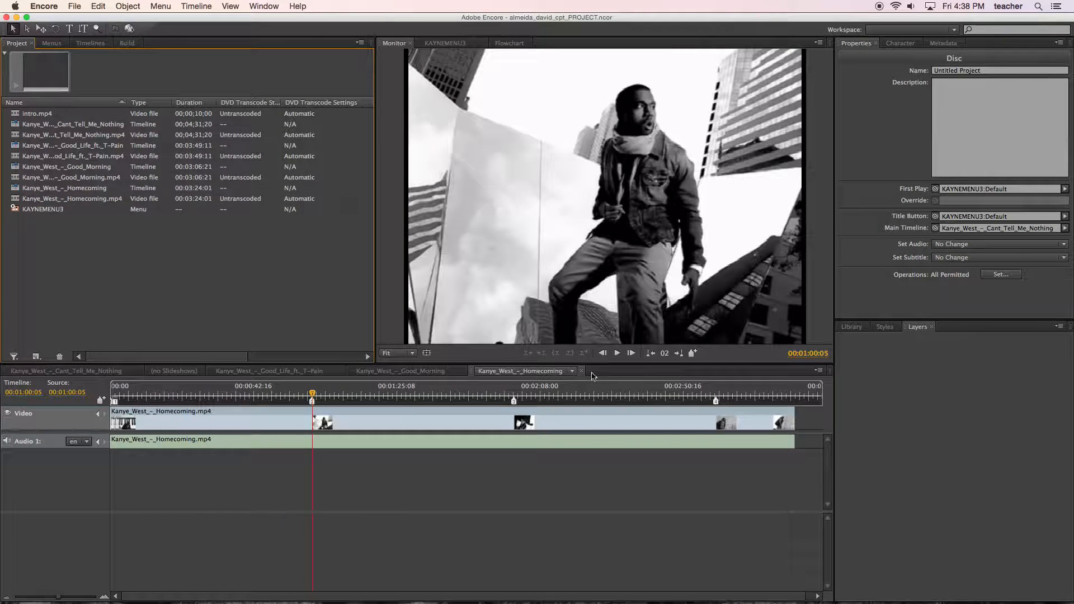
Open KAYNEMENU3 and link its motion background video to intro.mp4.
{"action": "left_click", "coordinate": [43, 211]}
{"action": "double_click", "coordinate": [42, 211]}
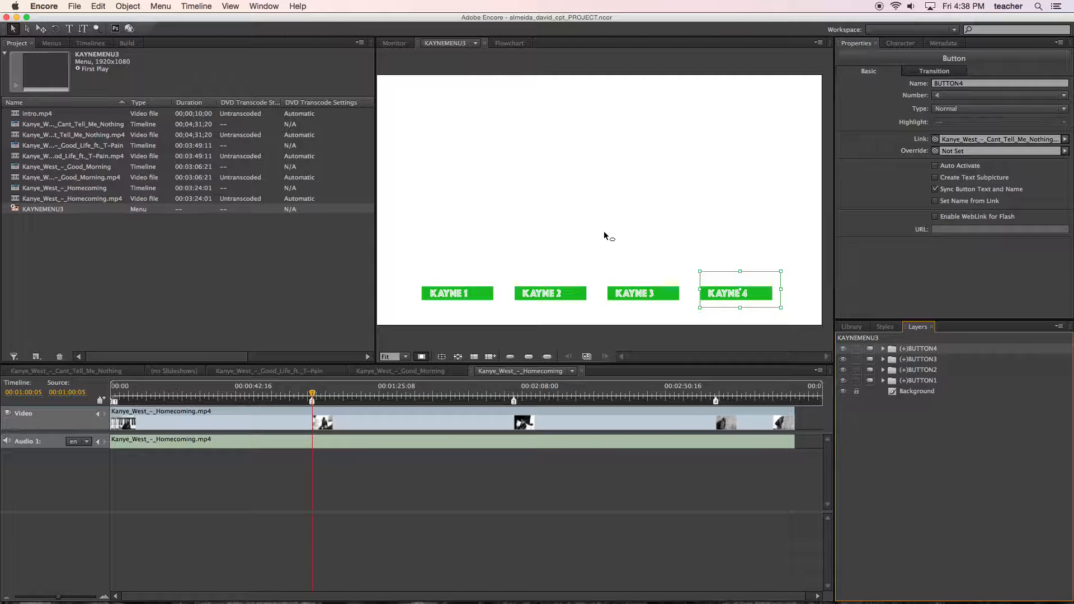
{"action": "left_click", "coordinate": [75, 7]}
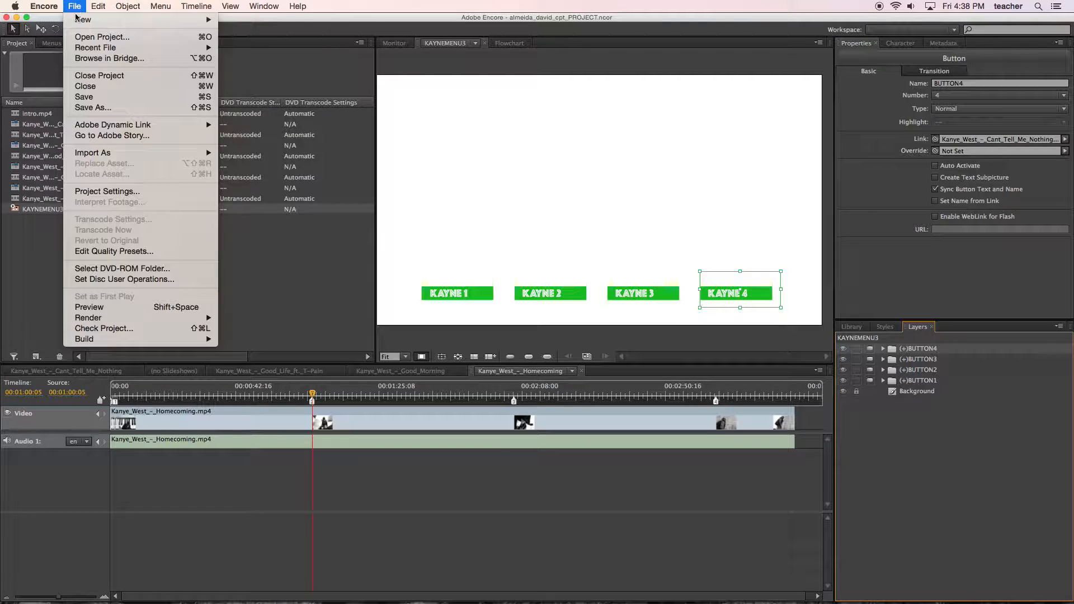
{"action": "mouse_move", "coordinate": [143, 323]}
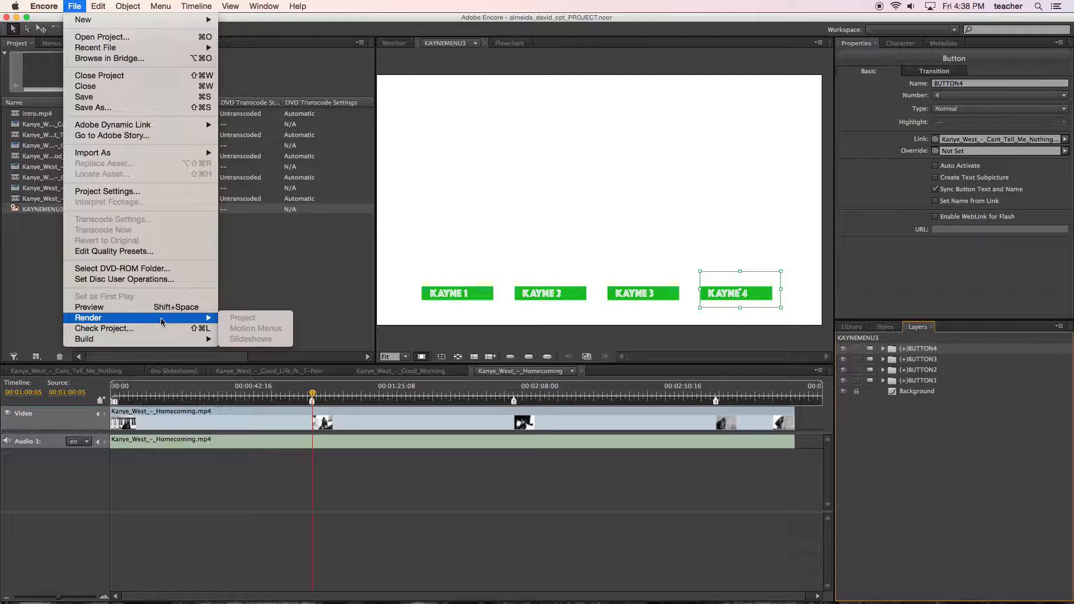
{"action": "left_click", "coordinate": [296, 300]}
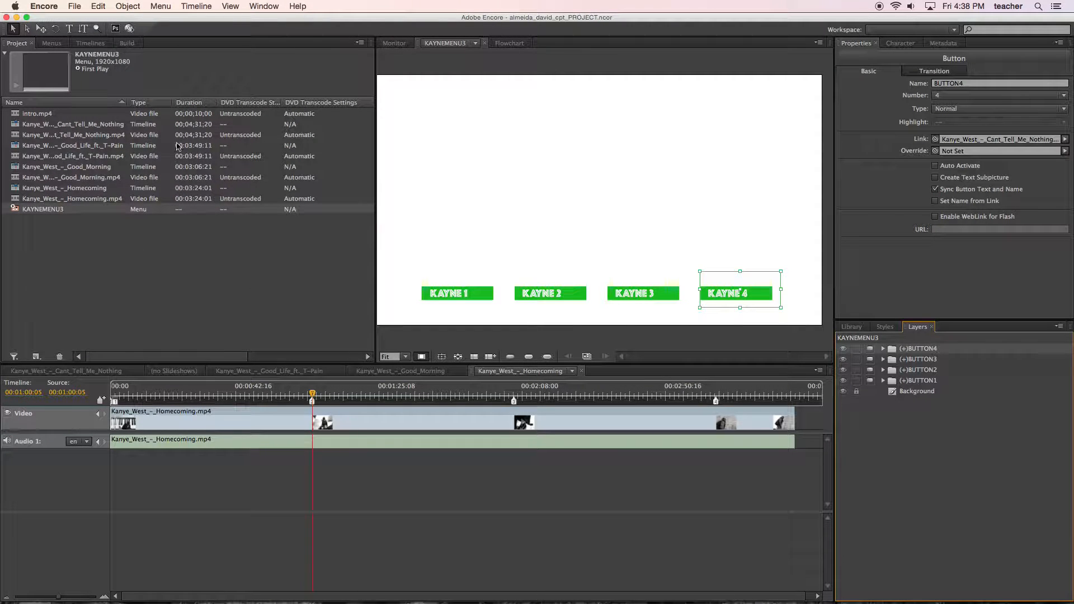
{"action": "left_click", "coordinate": [587, 129]}
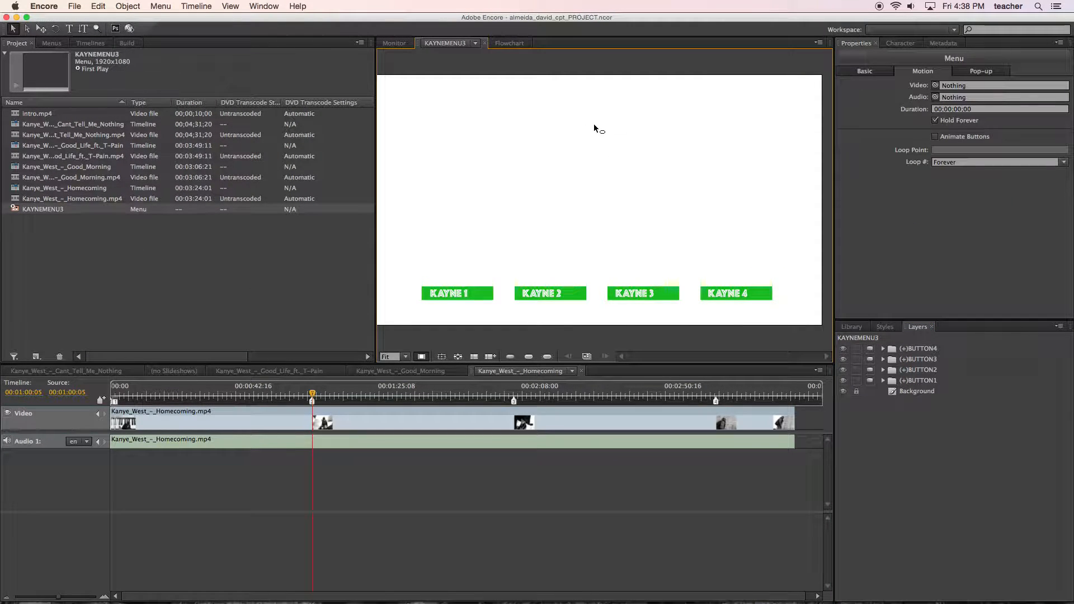
{"action": "left_click_drag", "start_coordinate": [936, 86], "coordinate": [58, 118]}
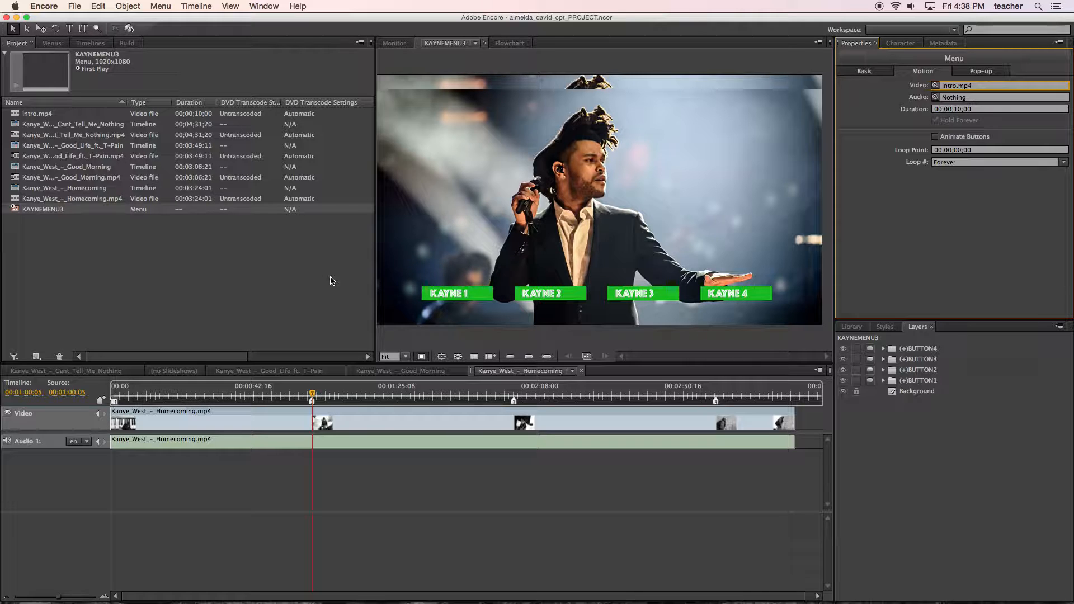
Render the whole project, including the motion menu.
{"action": "left_click", "coordinate": [76, 7]}
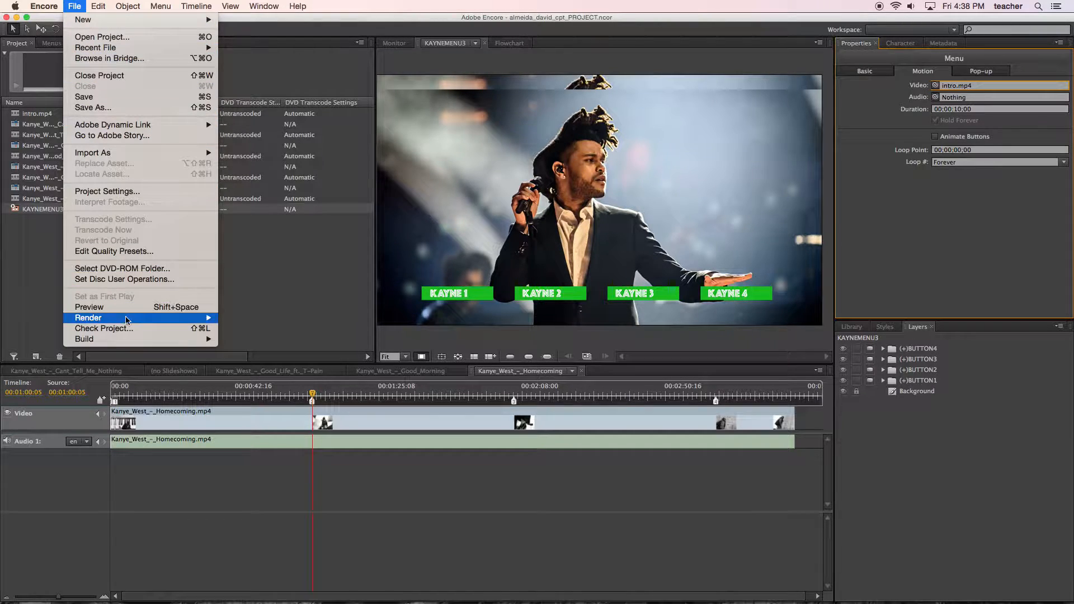
{"action": "mouse_move", "coordinate": [129, 323]}
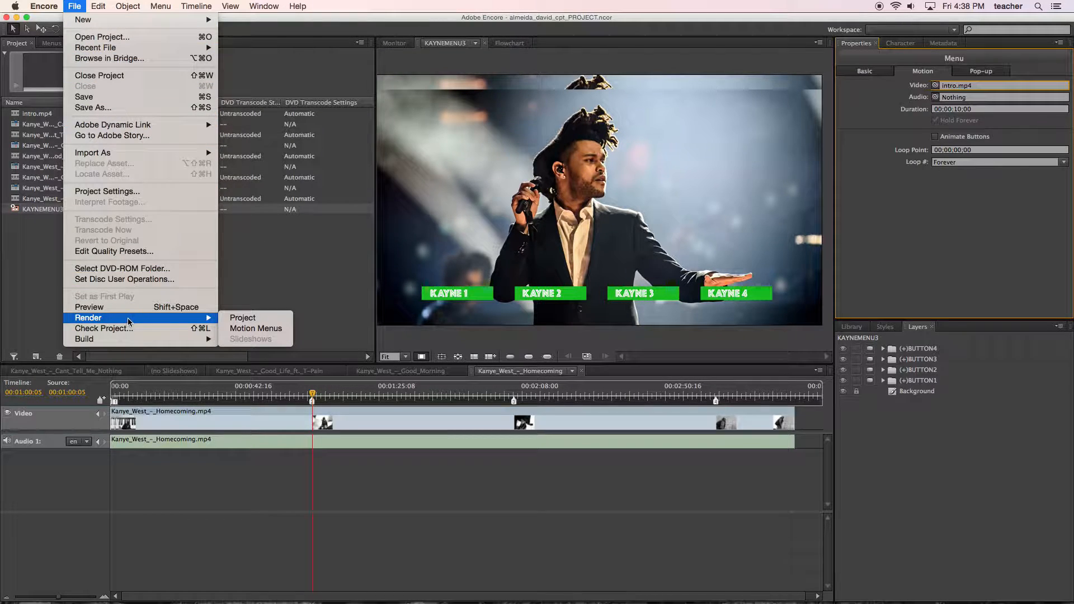
{"action": "left_click", "coordinate": [234, 320]}
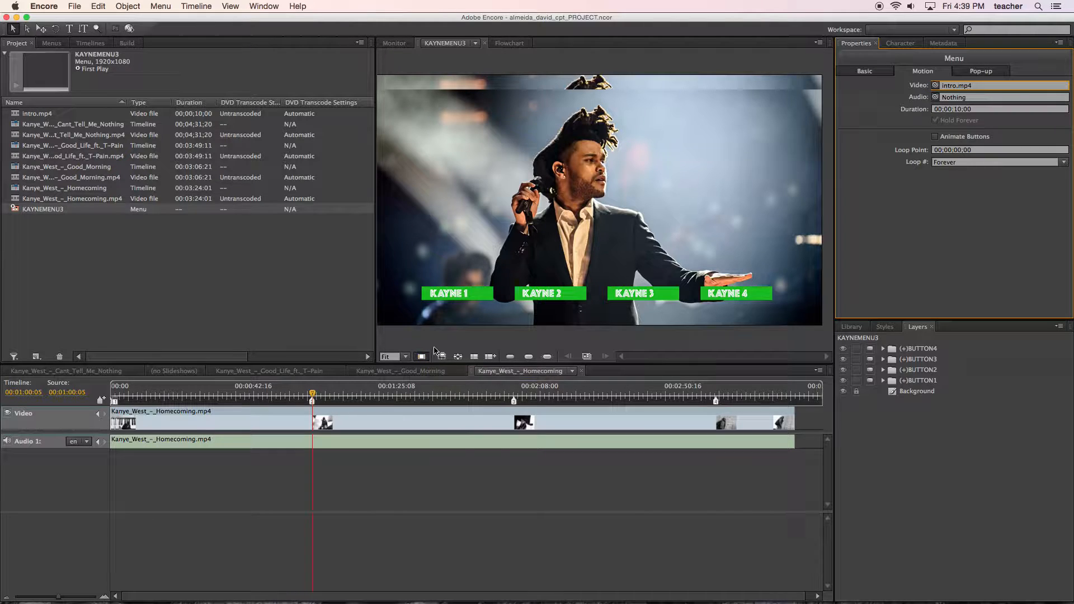
Preview the project, move the highlight across the menu buttons, and play KAYNE 4's video before exiting there.
{"action": "left_click", "coordinate": [79, 7]}
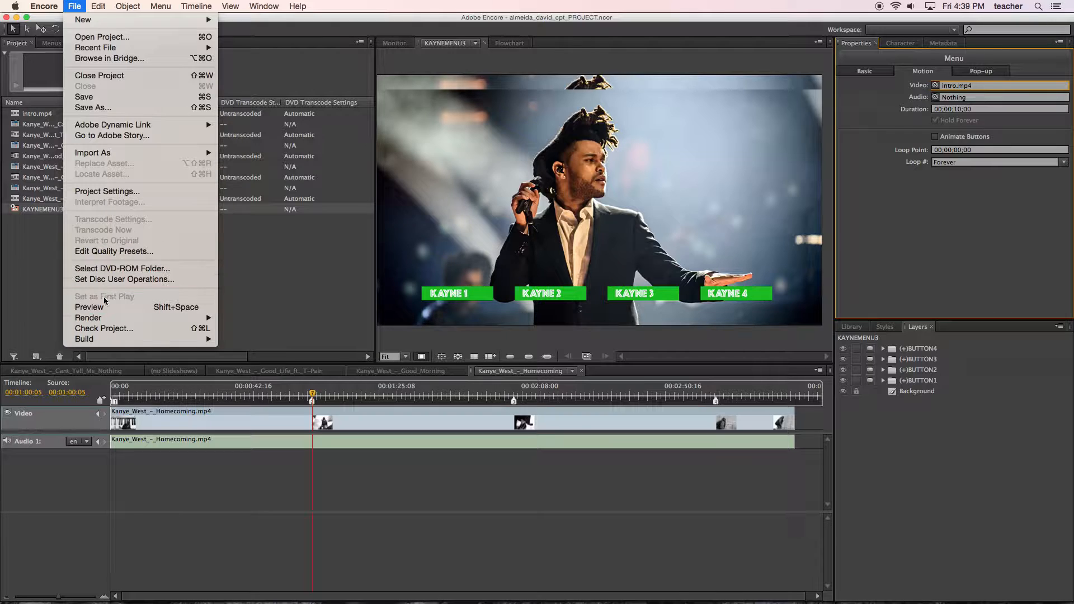
{"action": "left_click", "coordinate": [118, 308]}
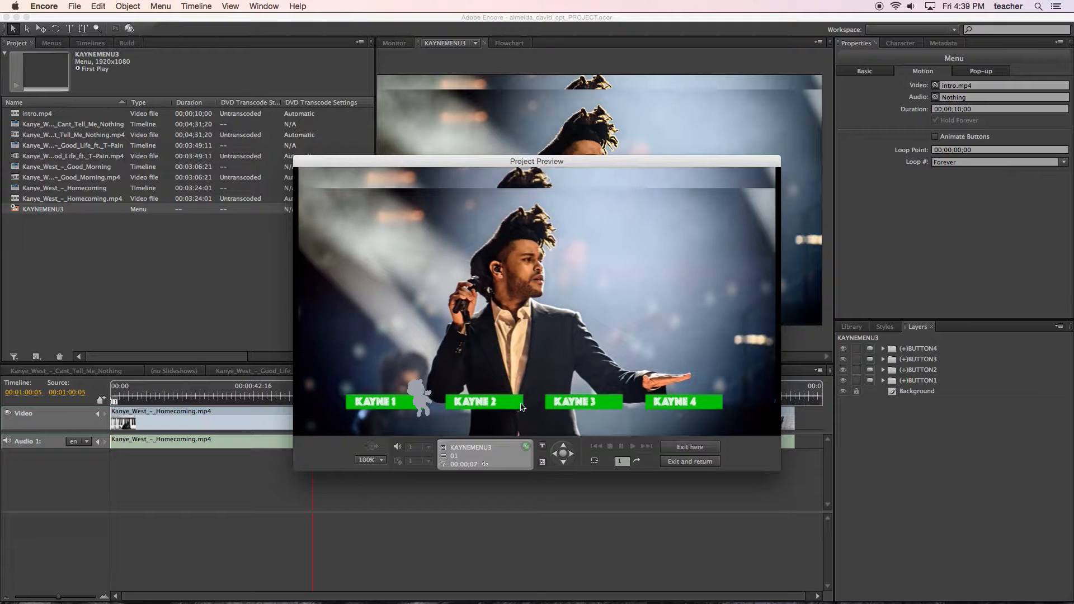
{"action": "left_click", "coordinate": [572, 454]}
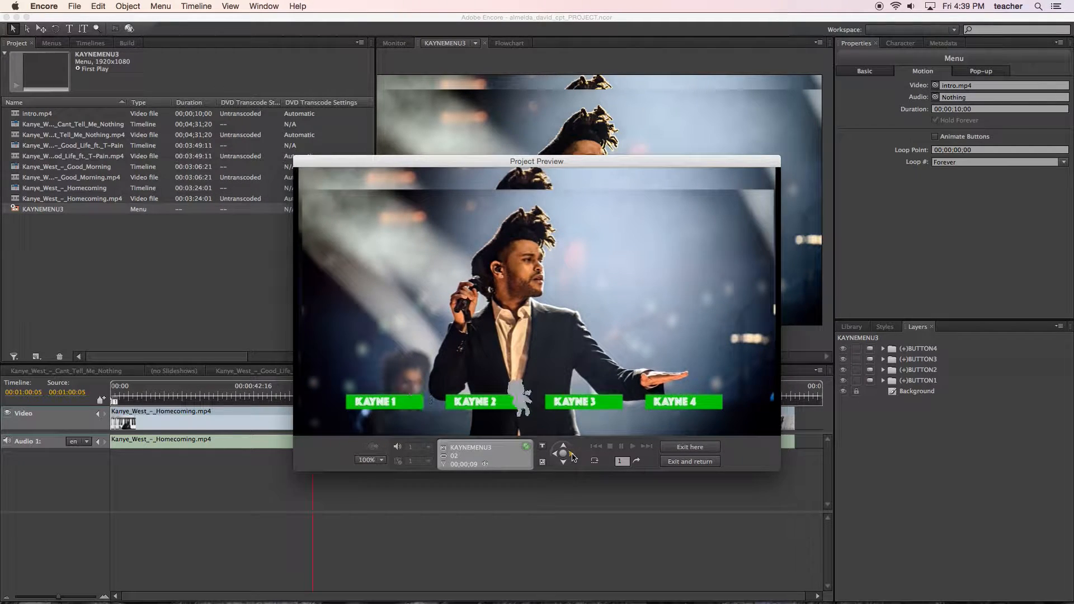
{"action": "left_click", "coordinate": [573, 456]}
{"action": "left_click", "coordinate": [571, 456]}
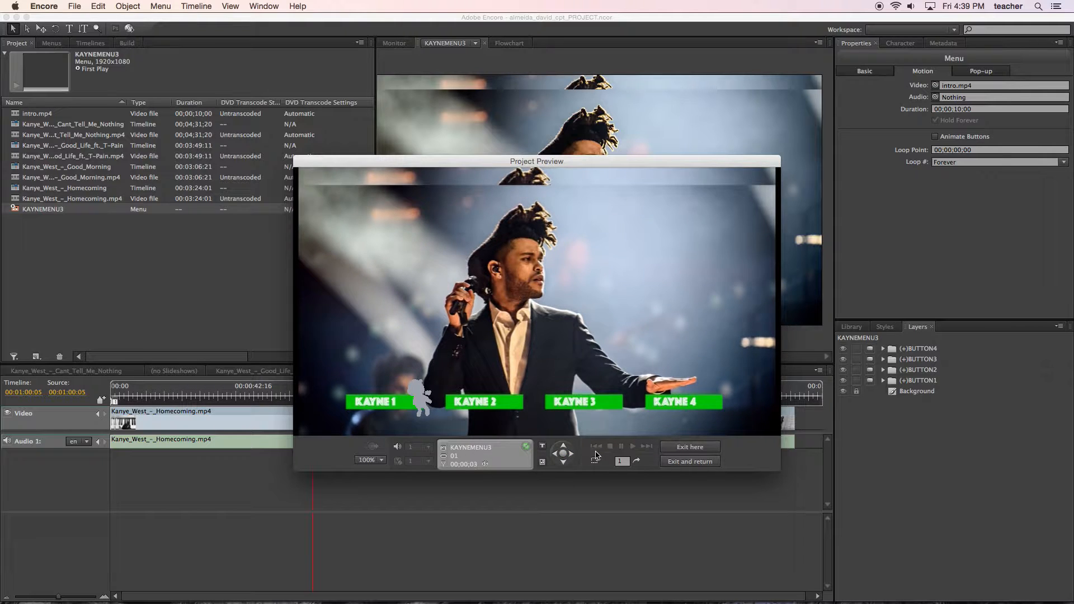
{"action": "left_click", "coordinate": [680, 408]}
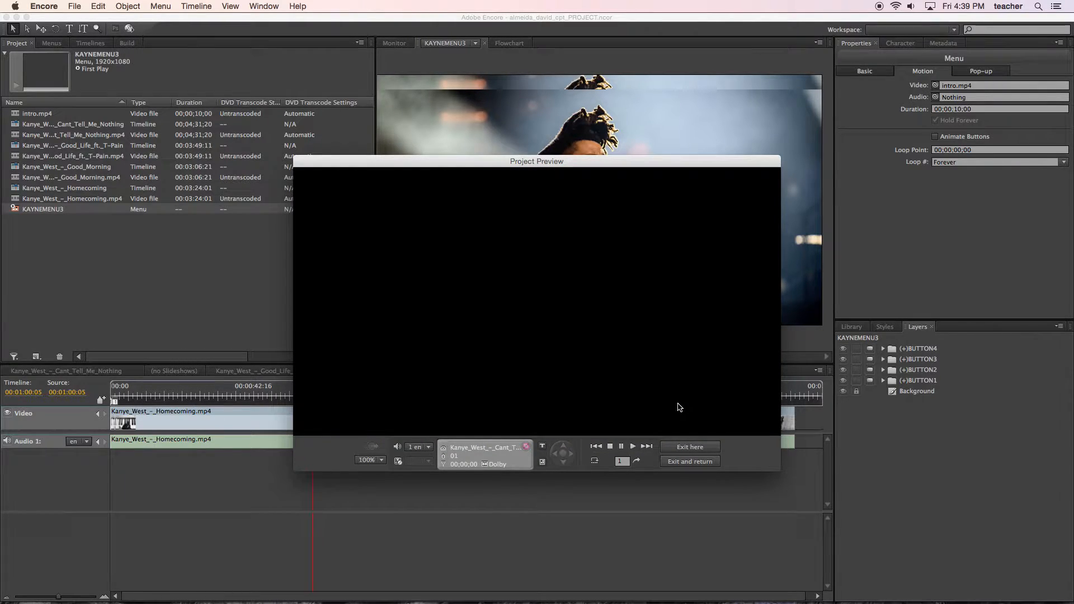
{"action": "left_click", "coordinate": [680, 448]}
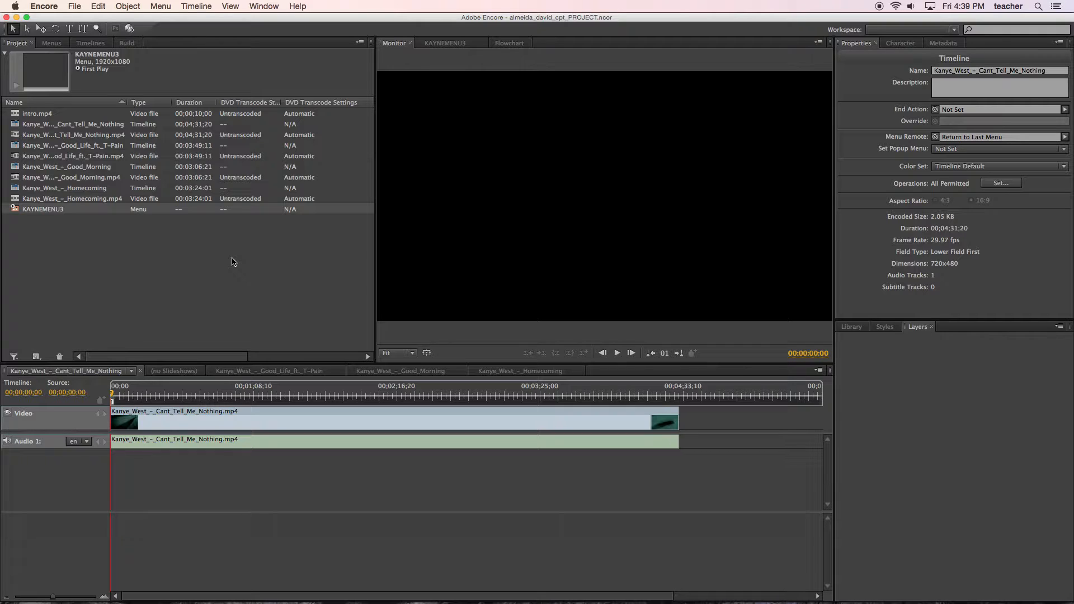
{"action": "right_click", "coordinate": [35, 116]}
{"action": "left_click", "coordinate": [27, 228]}
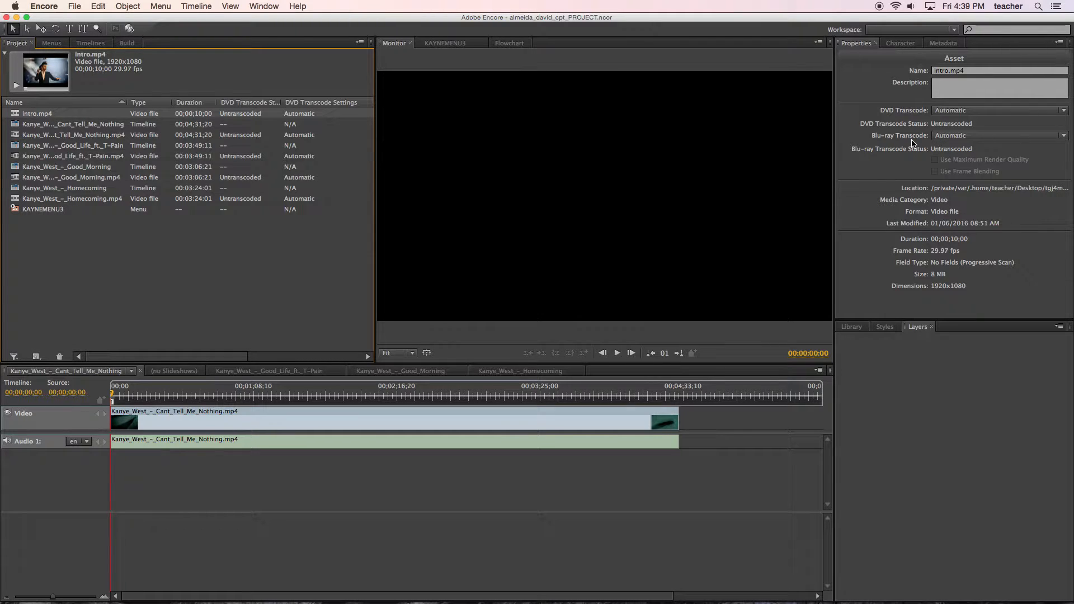
Set the End Action of the Kanye_West_-_Good_Morning timeline to the Kanye_West_-_Good_Life_ft._T-Pain timeline.
{"action": "left_click", "coordinate": [57, 170]}
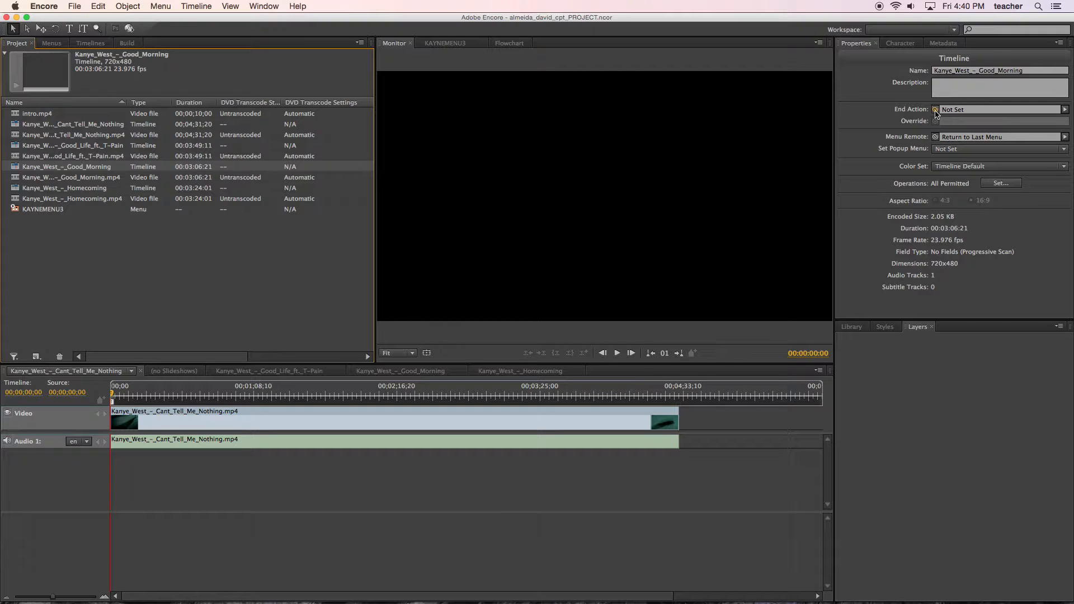
{"action": "left_click", "coordinate": [1065, 109]}
{"action": "mouse_move", "coordinate": [973, 207]}
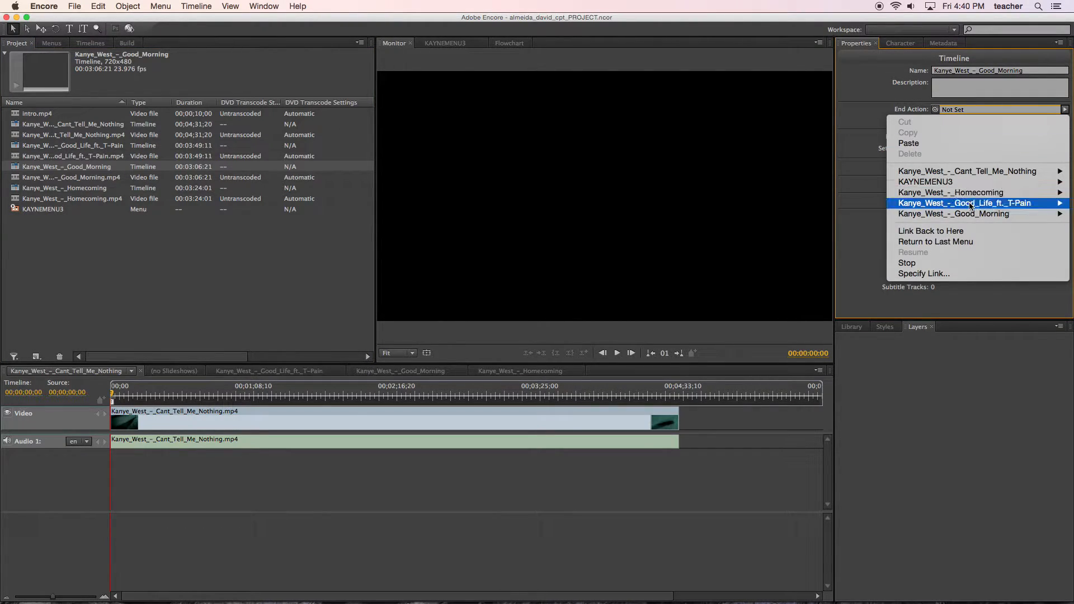
{"action": "left_click", "coordinate": [876, 205]}
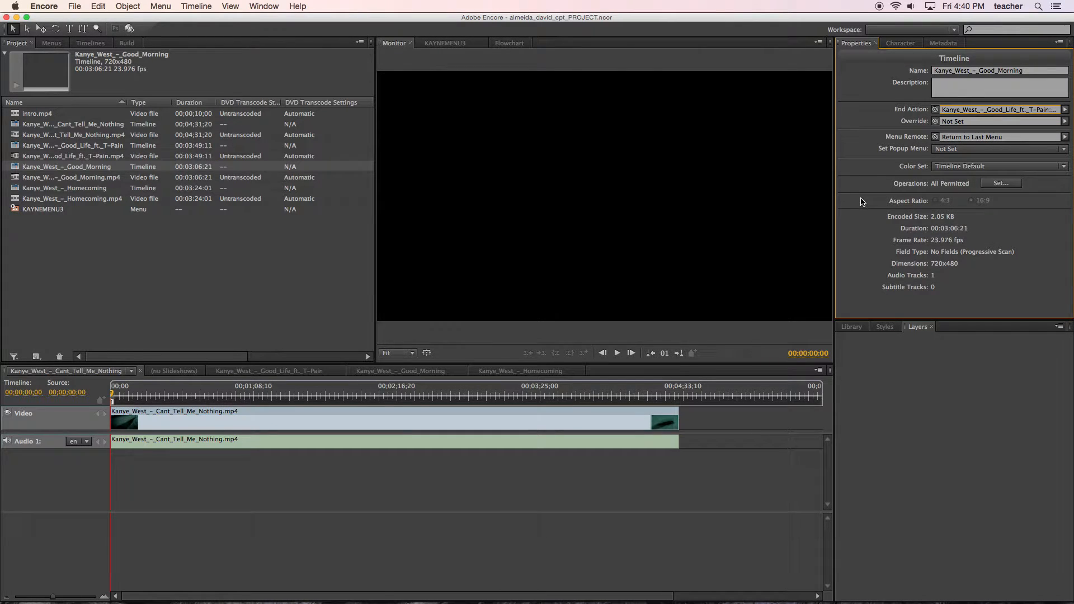
Check the project for problems, inspect the flagged Kanye_West_-_Cant_Tell_Me_Nothing timeline, and close the check window.
{"action": "left_click", "coordinate": [127, 44]}
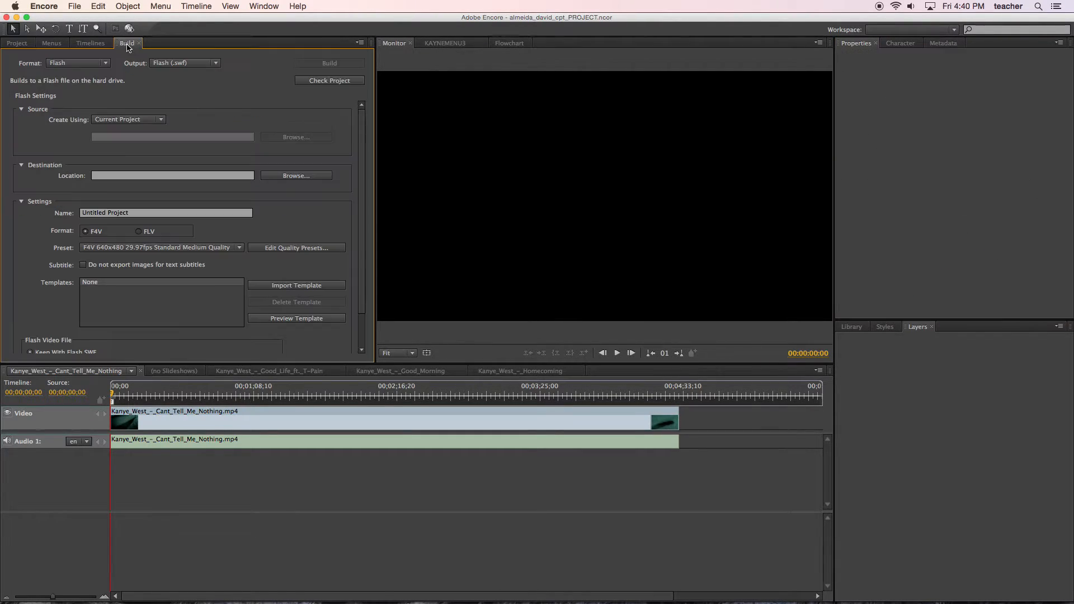
{"action": "left_click", "coordinate": [320, 82]}
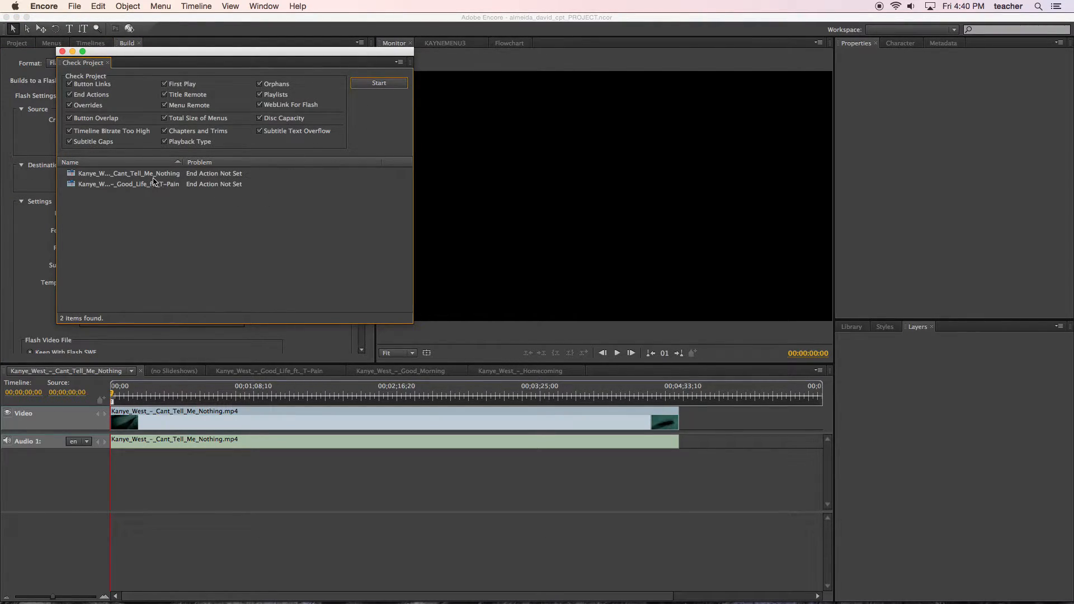
{"action": "left_click", "coordinate": [160, 178]}
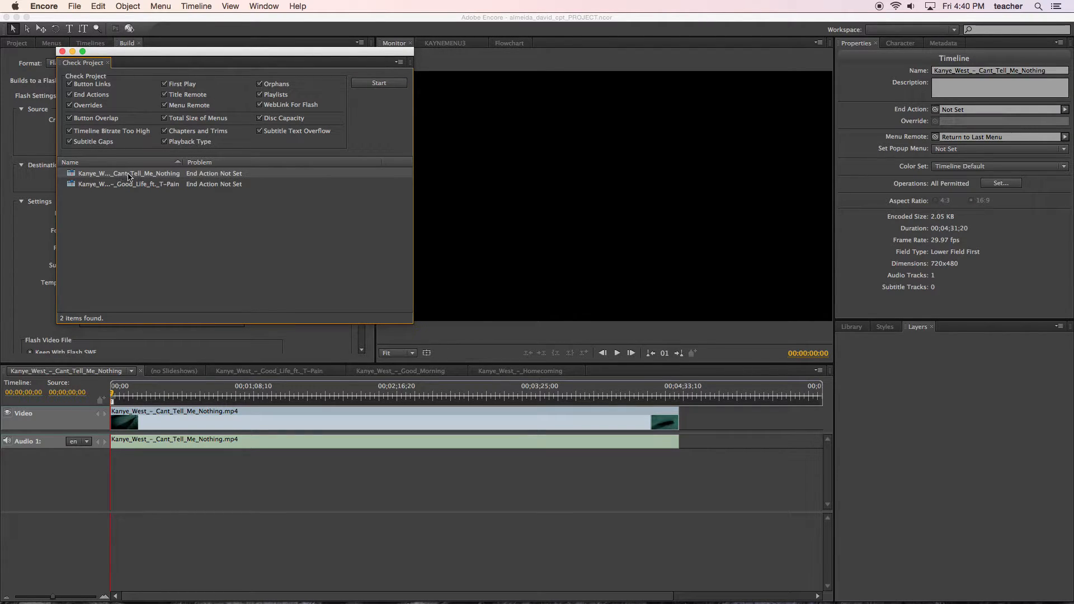
{"action": "left_click", "coordinate": [1051, 116]}
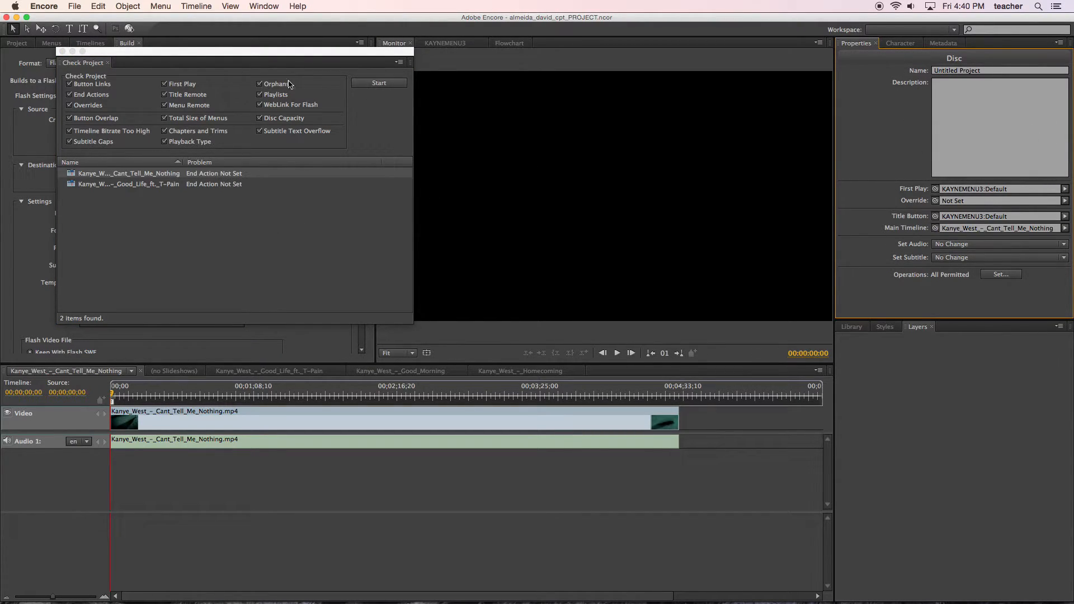
{"action": "left_click", "coordinate": [63, 52]}
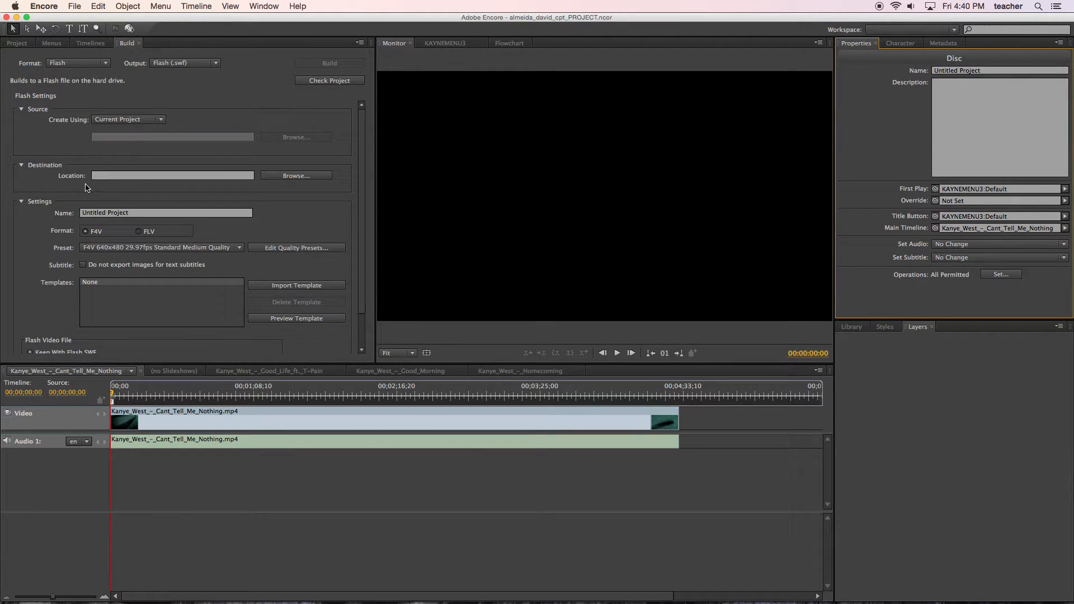
Set the End Action of the Kanye_West_-_Good_Life_ft._T-Pain timeline to KAYNEMENU3:Default.
{"action": "left_click", "coordinate": [17, 43]}
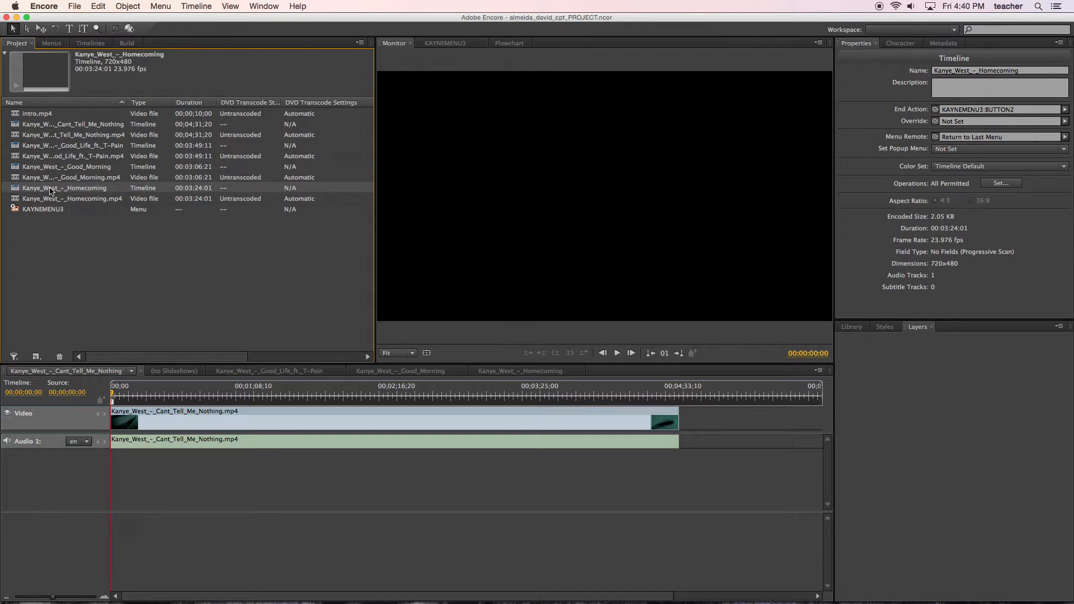
{"action": "left_click", "coordinate": [51, 147]}
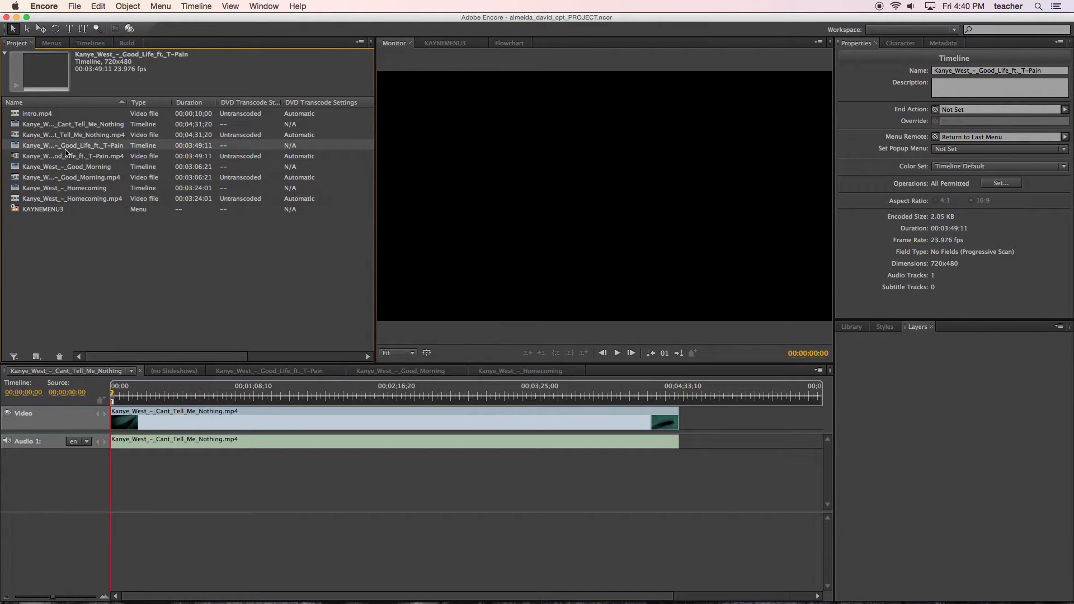
{"action": "left_click", "coordinate": [1067, 110]}
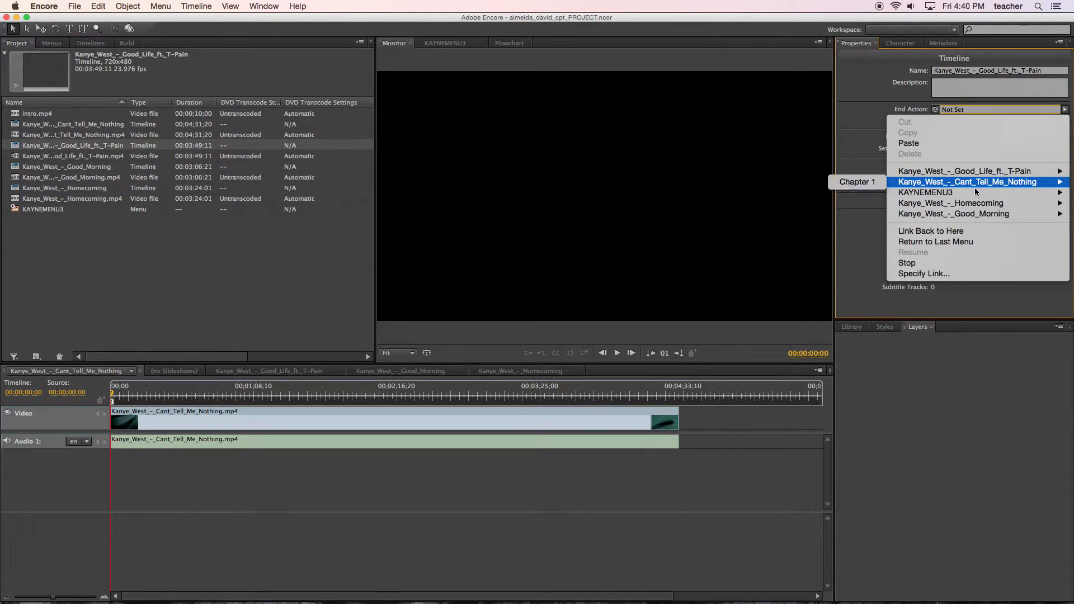
{"action": "mouse_move", "coordinate": [929, 193]}
{"action": "left_click", "coordinate": [872, 193]}
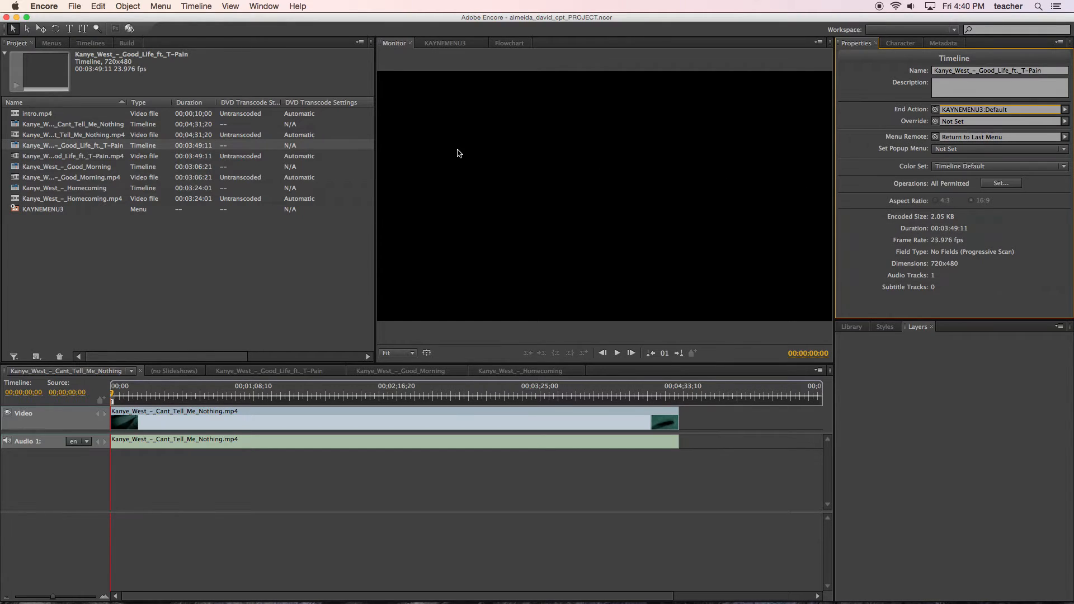
Set the End Action of the Kanye_West_-_Cant_Tell_Me_Nothing timeline to KAYNEMENU3:Default, then deselect it.
{"action": "left_click", "coordinate": [88, 127]}
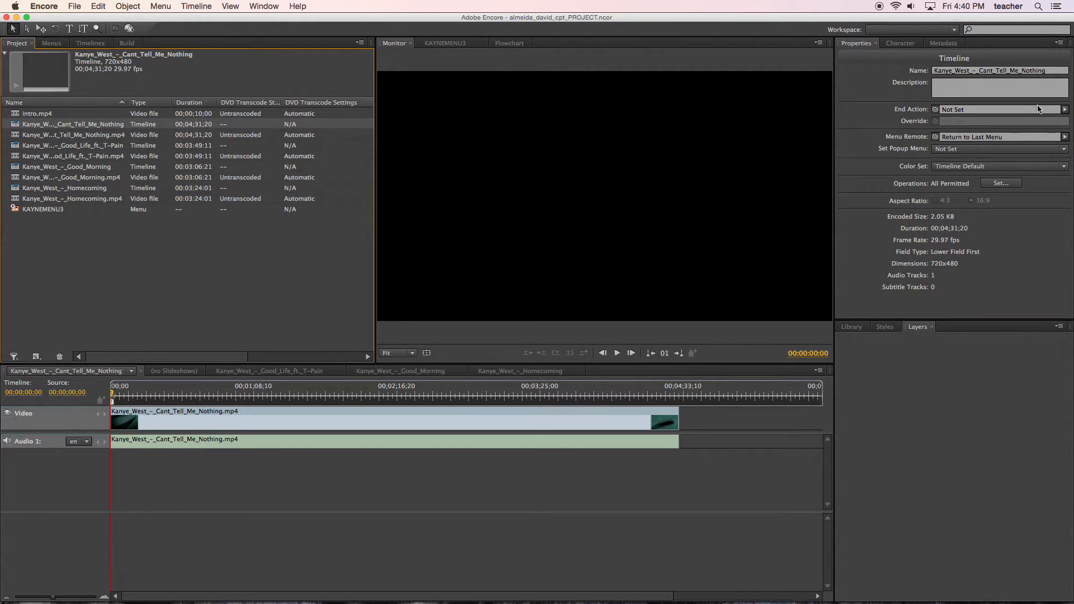
{"action": "left_click", "coordinate": [1066, 109]}
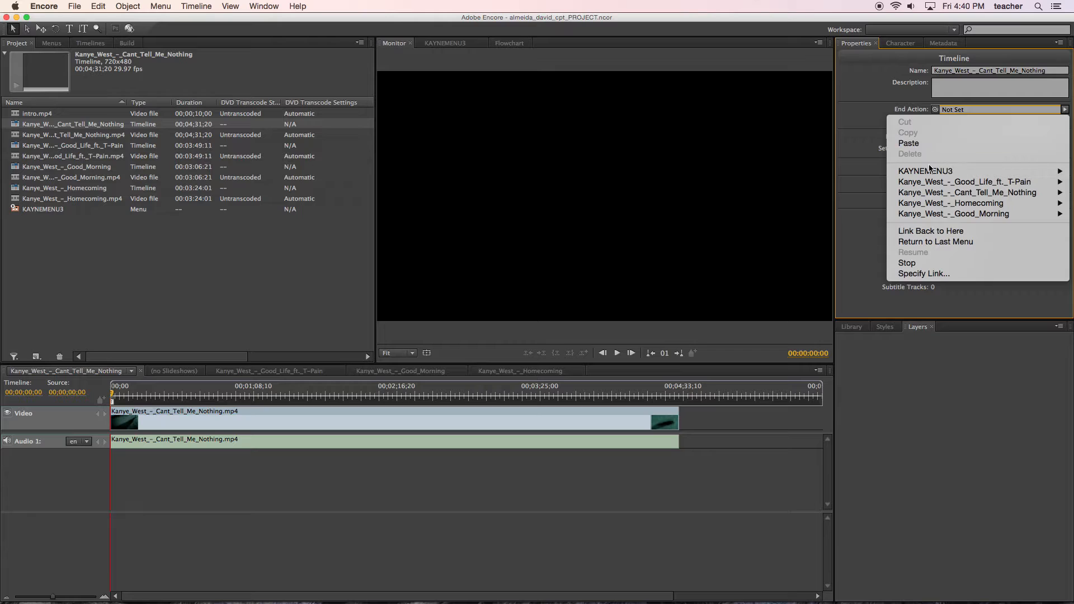
{"action": "mouse_move", "coordinate": [928, 180]}
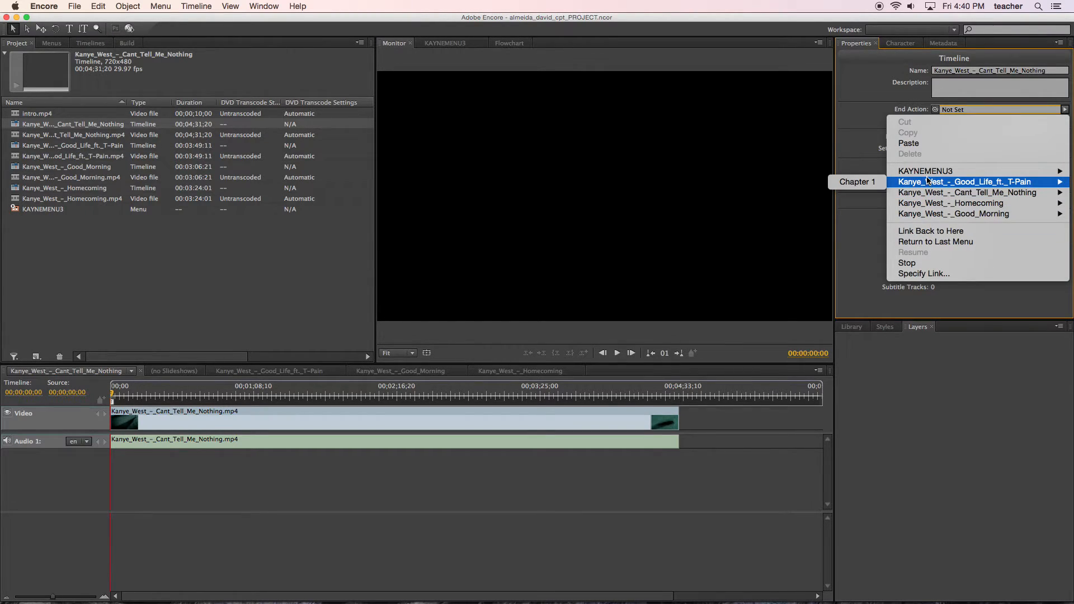
{"action": "left_click", "coordinate": [868, 174]}
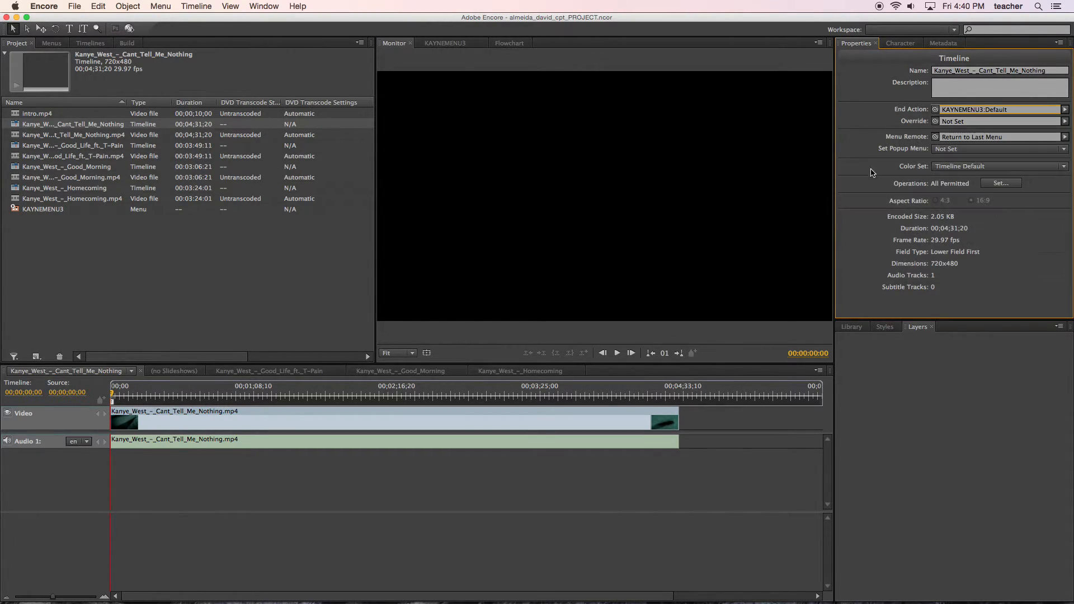
{"action": "left_click", "coordinate": [305, 241]}
Run the project check again with all check options enabled and close the check window.
{"action": "left_click", "coordinate": [129, 44]}
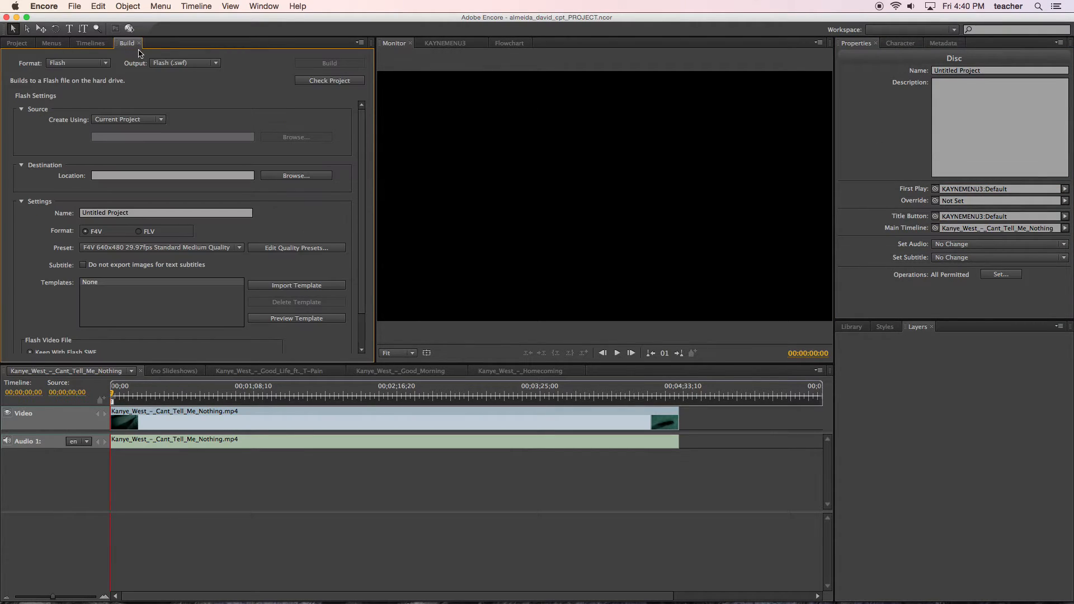
{"action": "left_click", "coordinate": [316, 85]}
{"action": "left_click", "coordinate": [380, 83]}
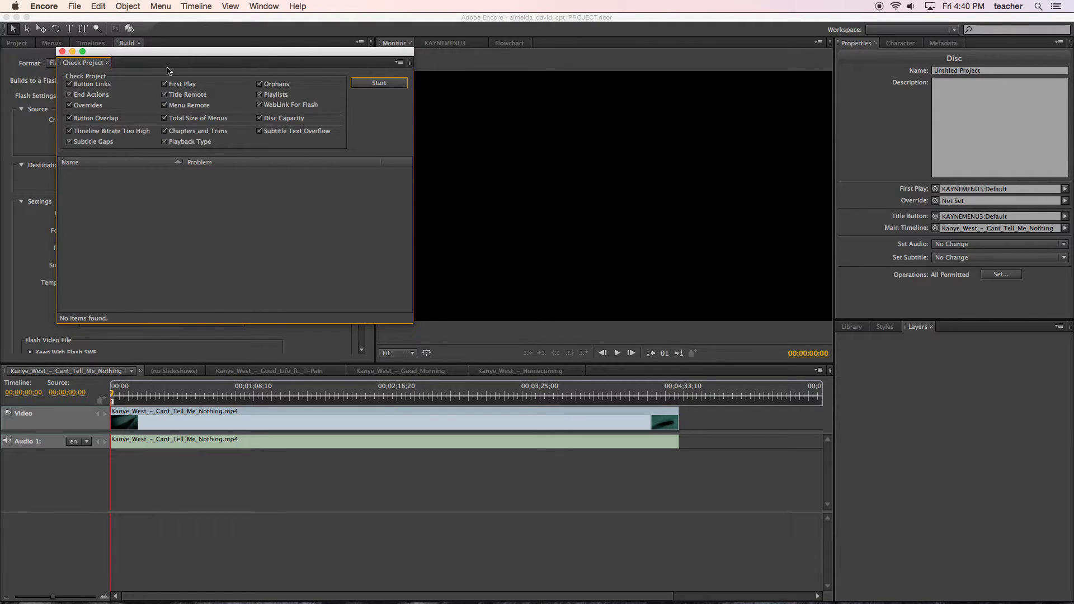
{"action": "left_click", "coordinate": [62, 52]}
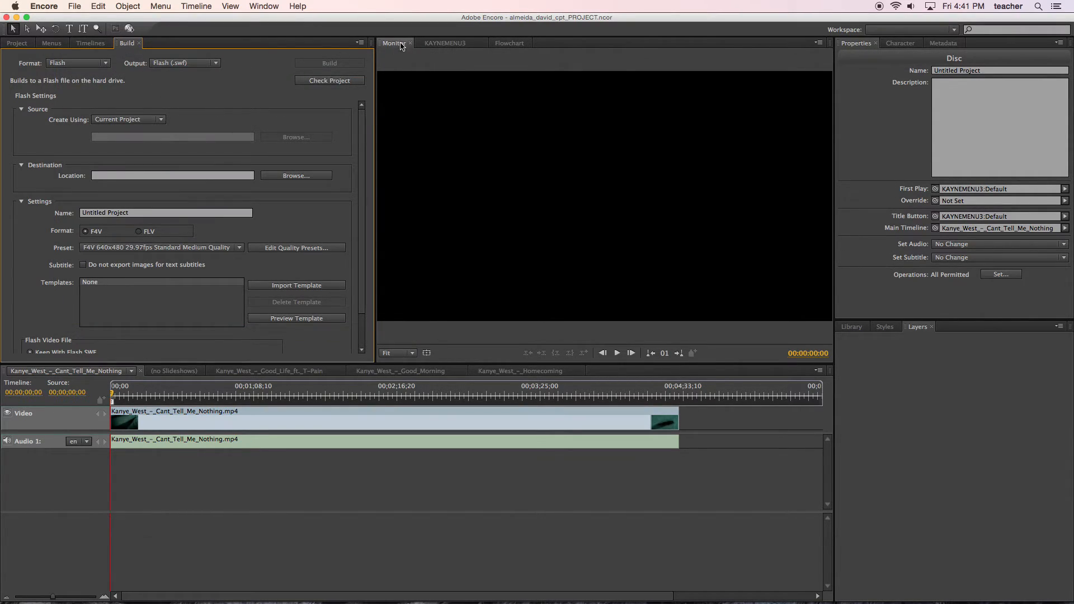
Show the project flowchart, rename the disc KAYNE, and save the project.
{"action": "left_click", "coordinate": [506, 43]}
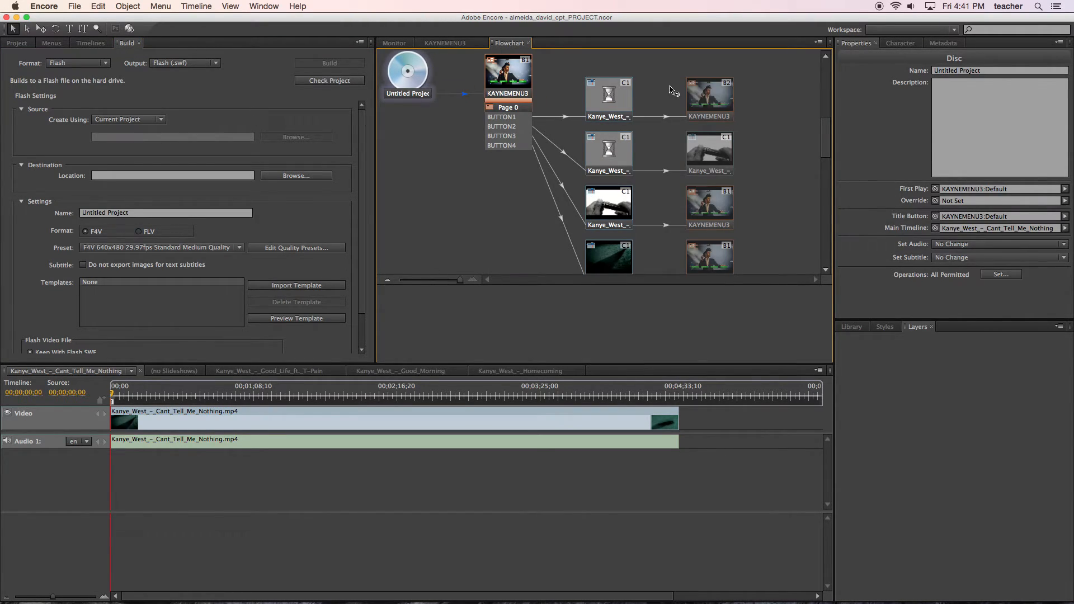
{"action": "left_click", "coordinate": [981, 73]}
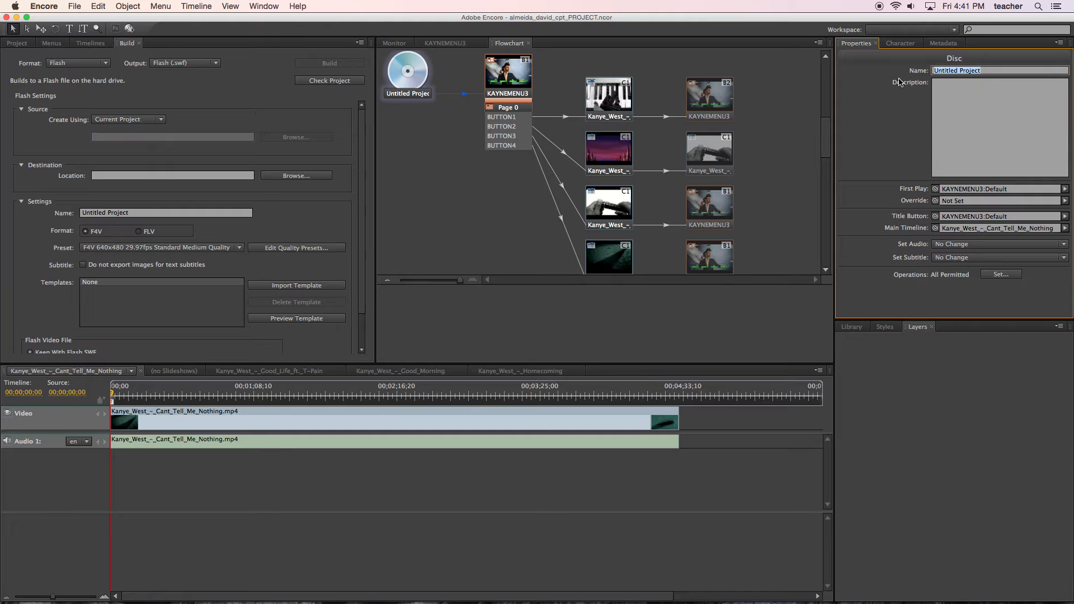
{"action": "type", "text": "KAYNE"}
{"action": "mouse_move", "coordinate": [826, 135]}
{"action": "left_mouse_down"}
{"action": "mouse_move", "coordinate": [828, 165]}
{"action": "mouse_move", "coordinate": [830, 132]}
{"action": "left_mouse_up"}
{"action": "key", "text": "super+s"}
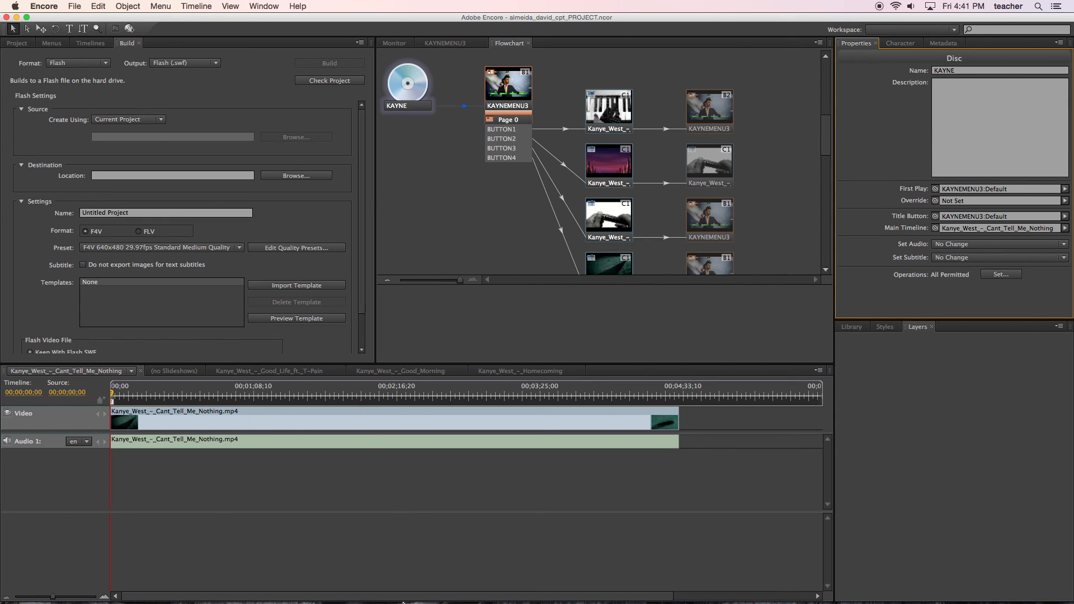
{"action": "left_click", "coordinate": [374, 589]}
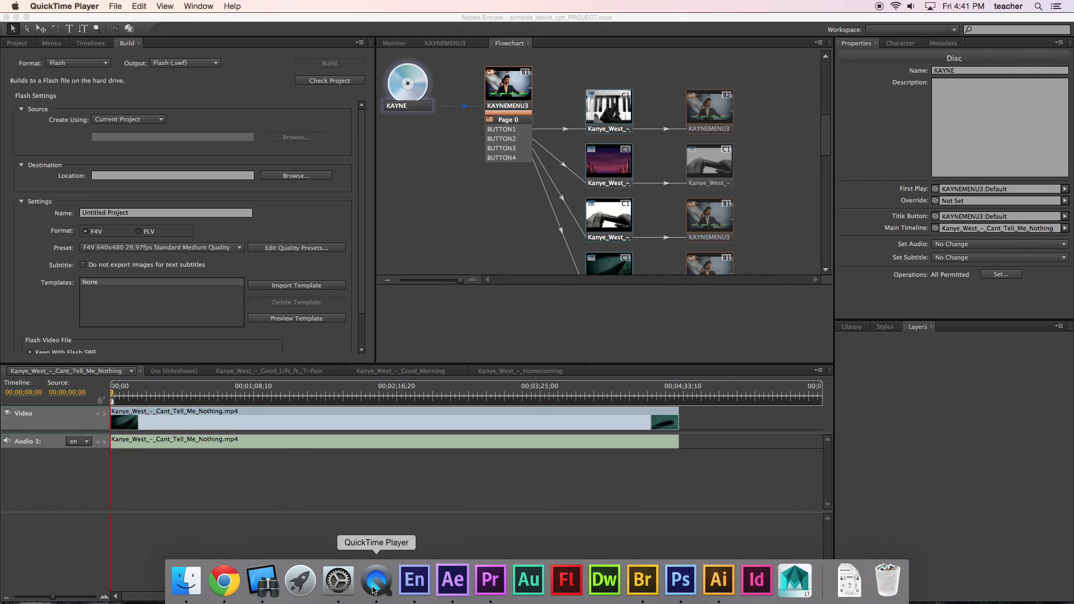